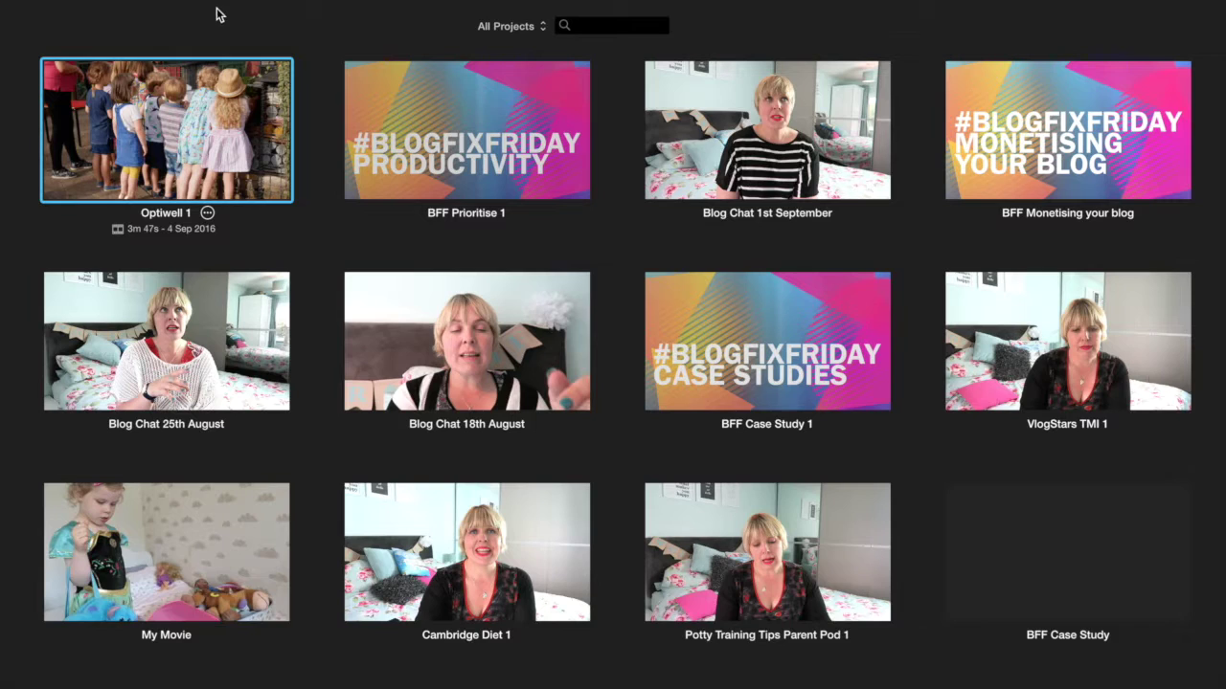
{"action": "scroll", "coordinate": [257, 135], "scroll_direction": "up", "scroll_amount": 2}
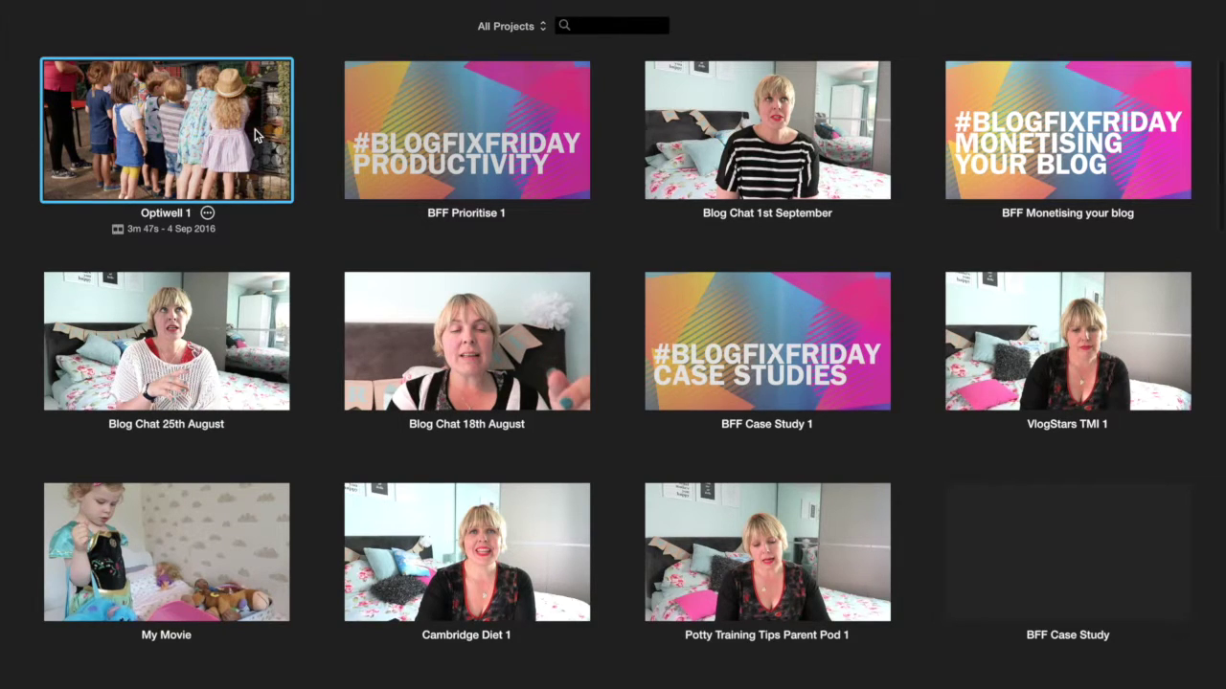
{"action": "scroll", "coordinate": [255, 129], "scroll_direction": "down", "scroll_amount": 3}
{"action": "scroll", "coordinate": [220, 86], "scroll_direction": "up", "scroll_amount": 3}
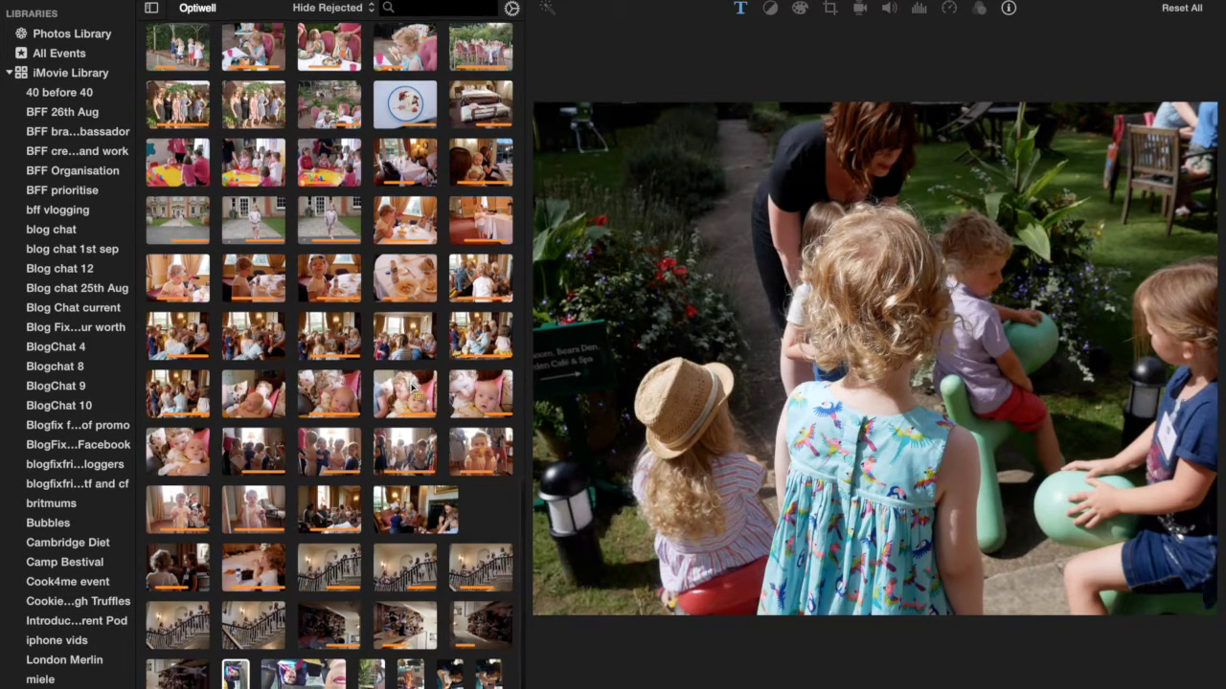
{"action": "scroll", "coordinate": [362, 234], "scroll_direction": "up", "scroll_amount": 10}
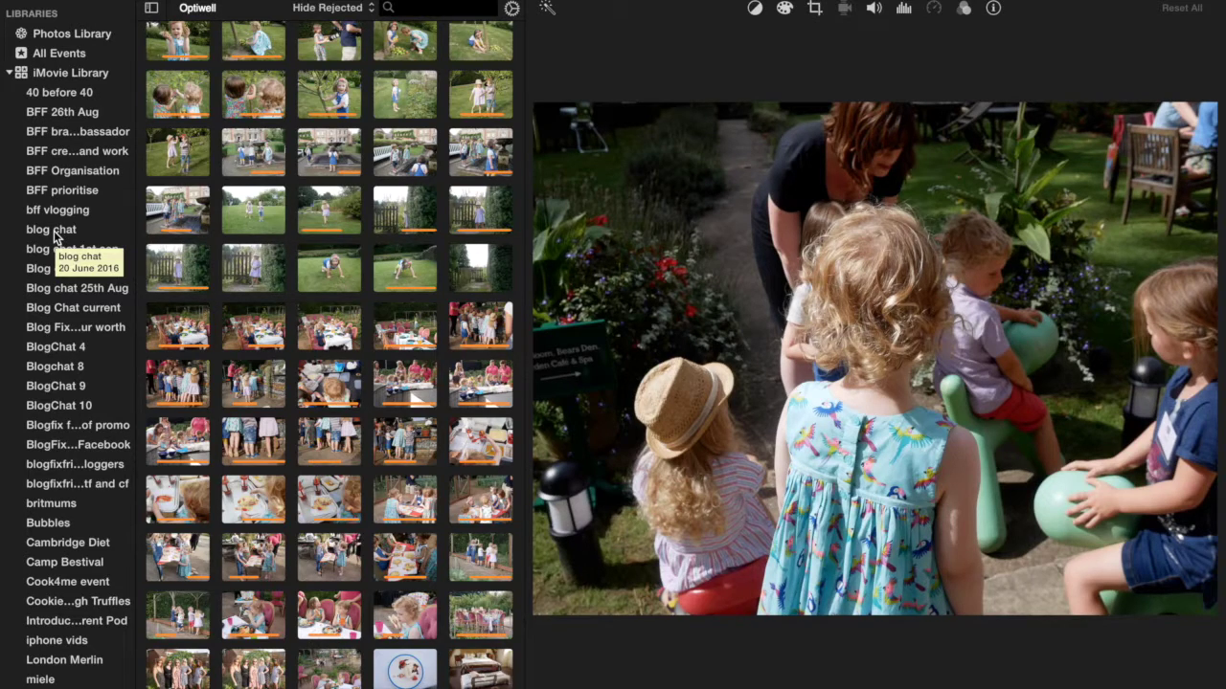
{"action": "scroll", "coordinate": [72, 272], "scroll_direction": "up", "scroll_amount": 1}
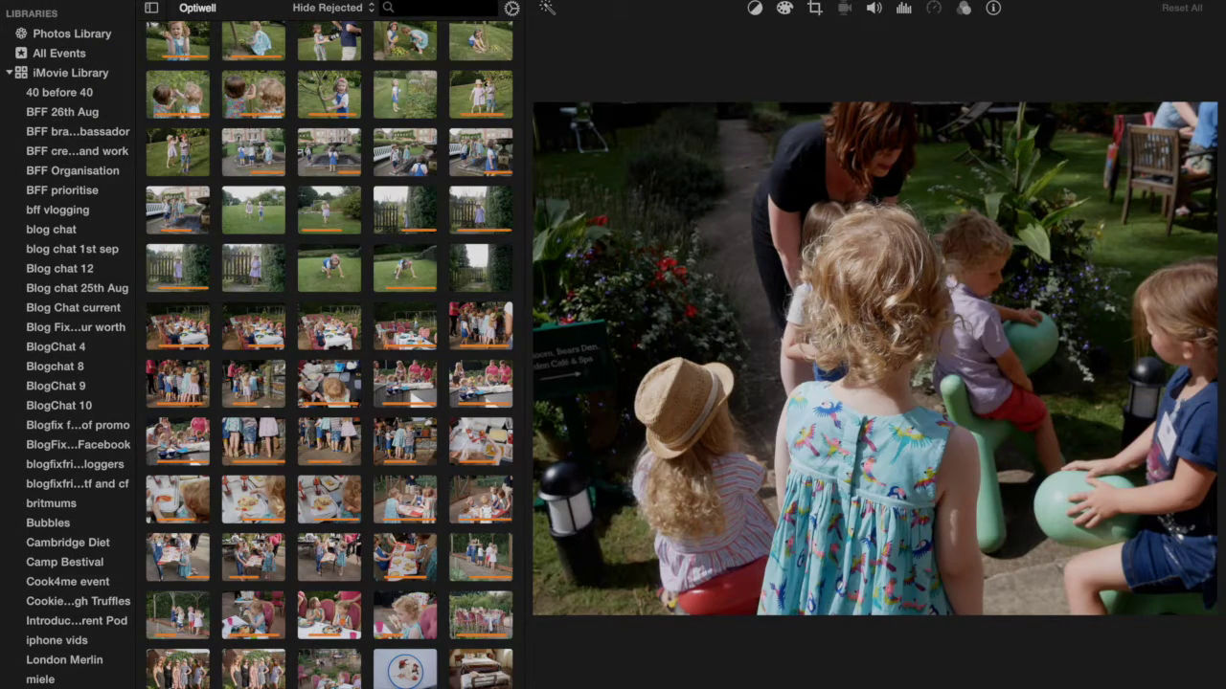
Start importing media and set the import destination to a new event named sample in the iMovie Library
{"action": "key", "text": "super+i"}
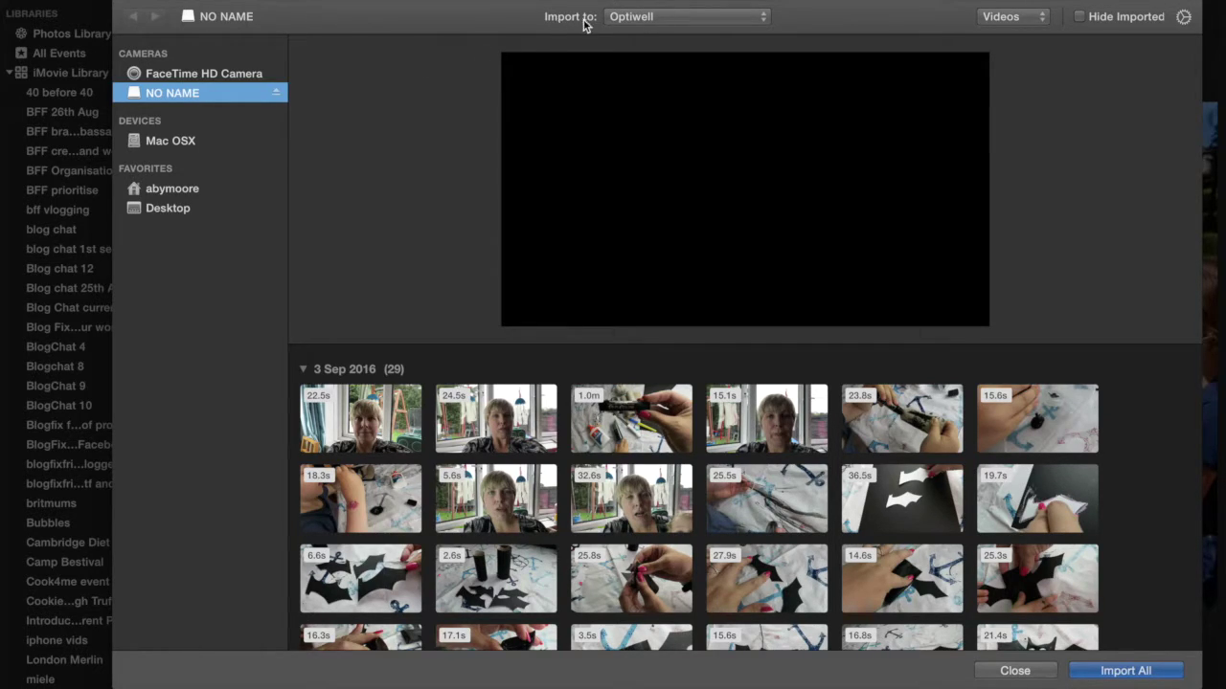
{"action": "left_click", "coordinate": [685, 17]}
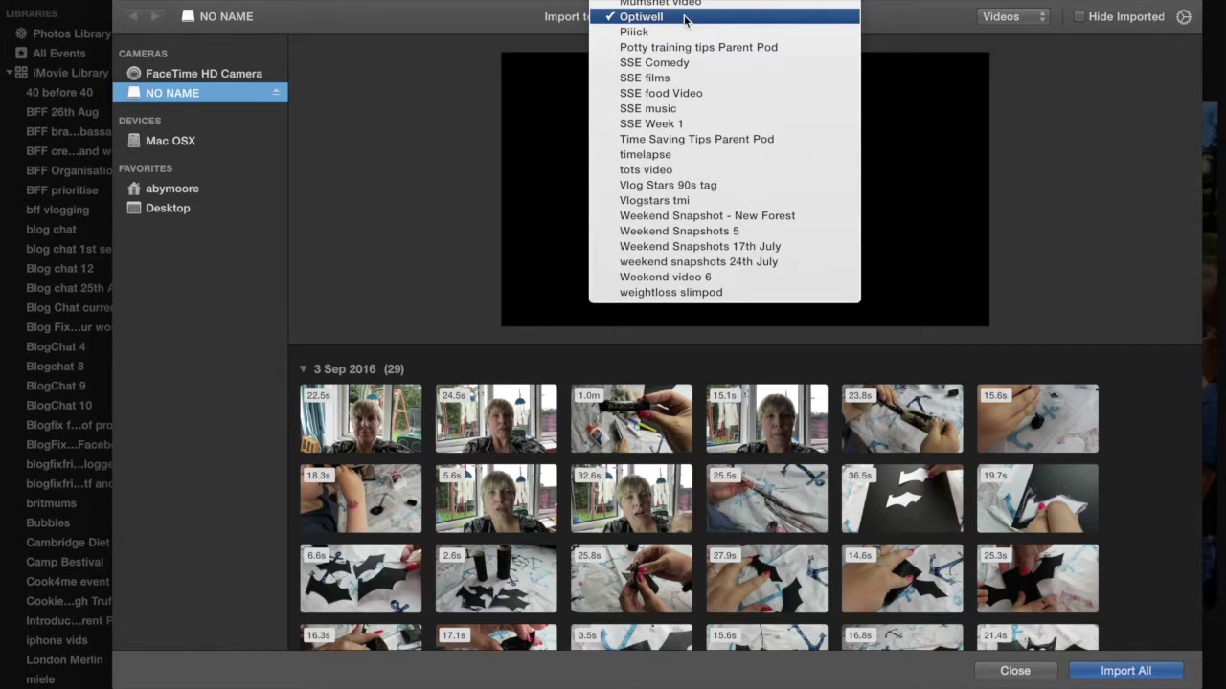
{"action": "mouse_move", "coordinate": [690, 3]}
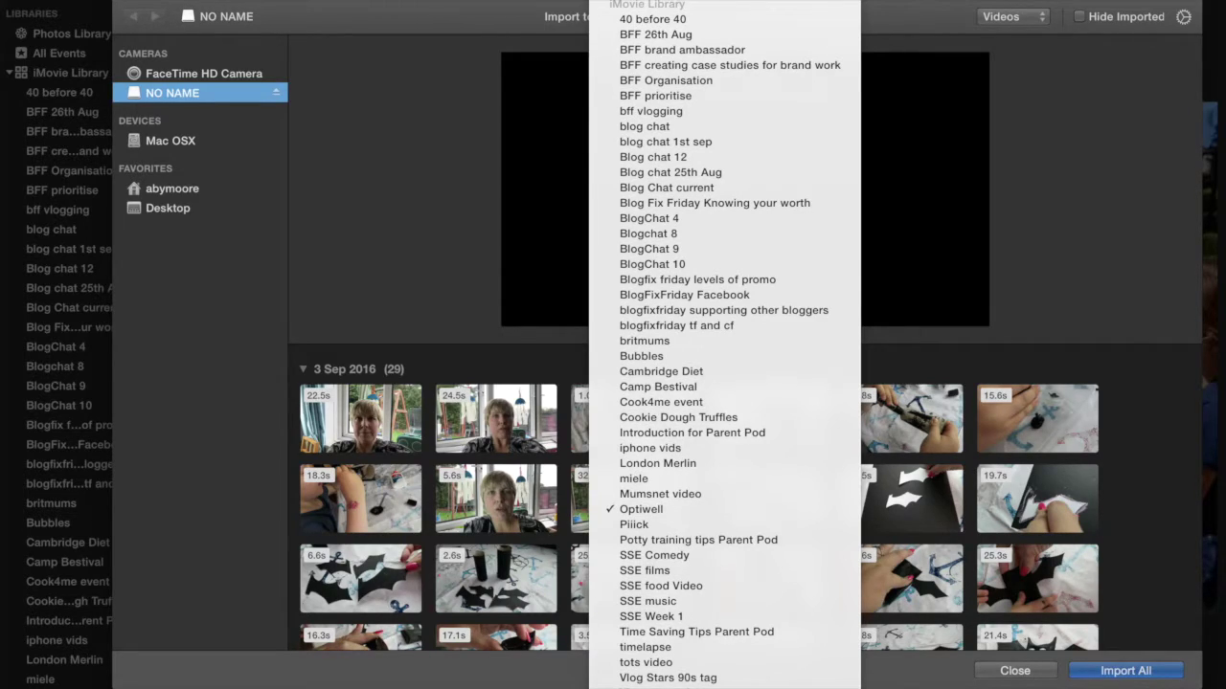
{"action": "left_click", "coordinate": [665, 21]}
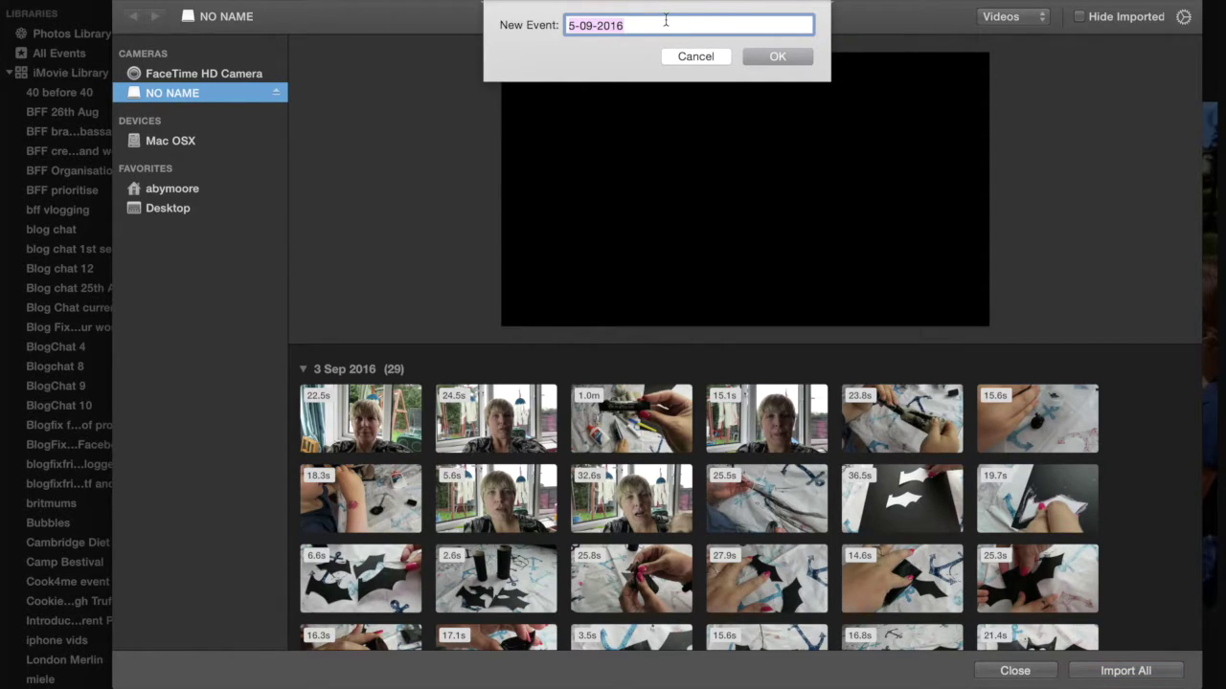
{"action": "type", "text": "sample"}
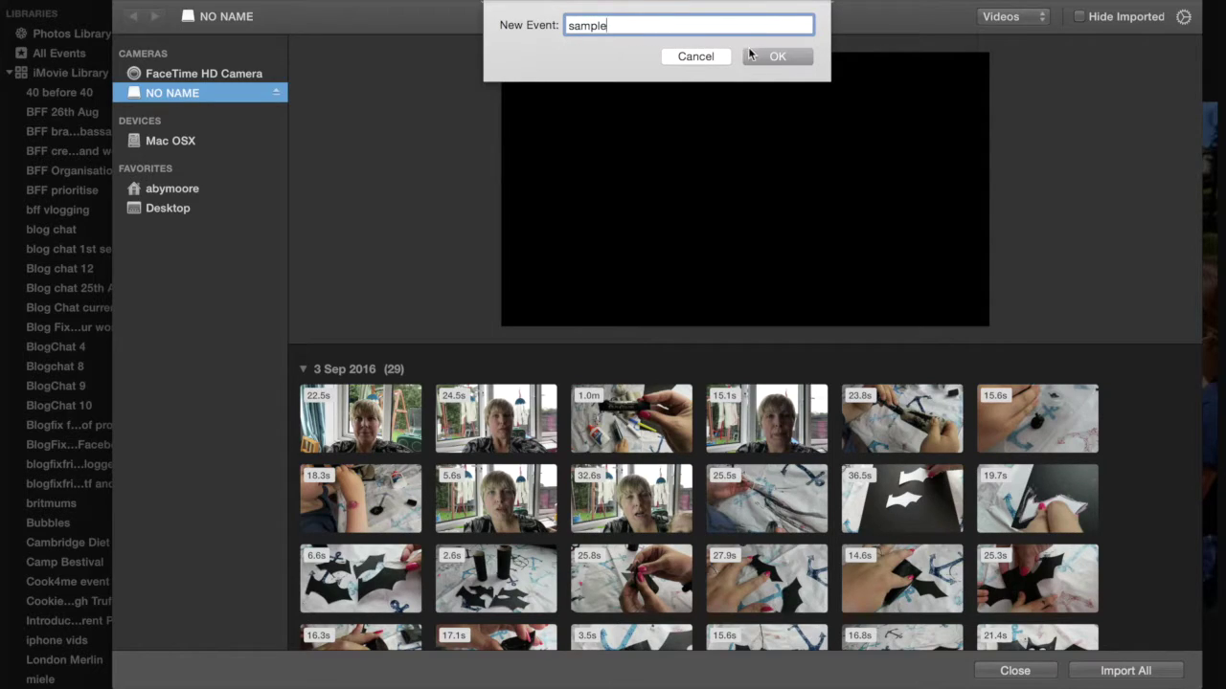
{"action": "left_click", "coordinate": [777, 57]}
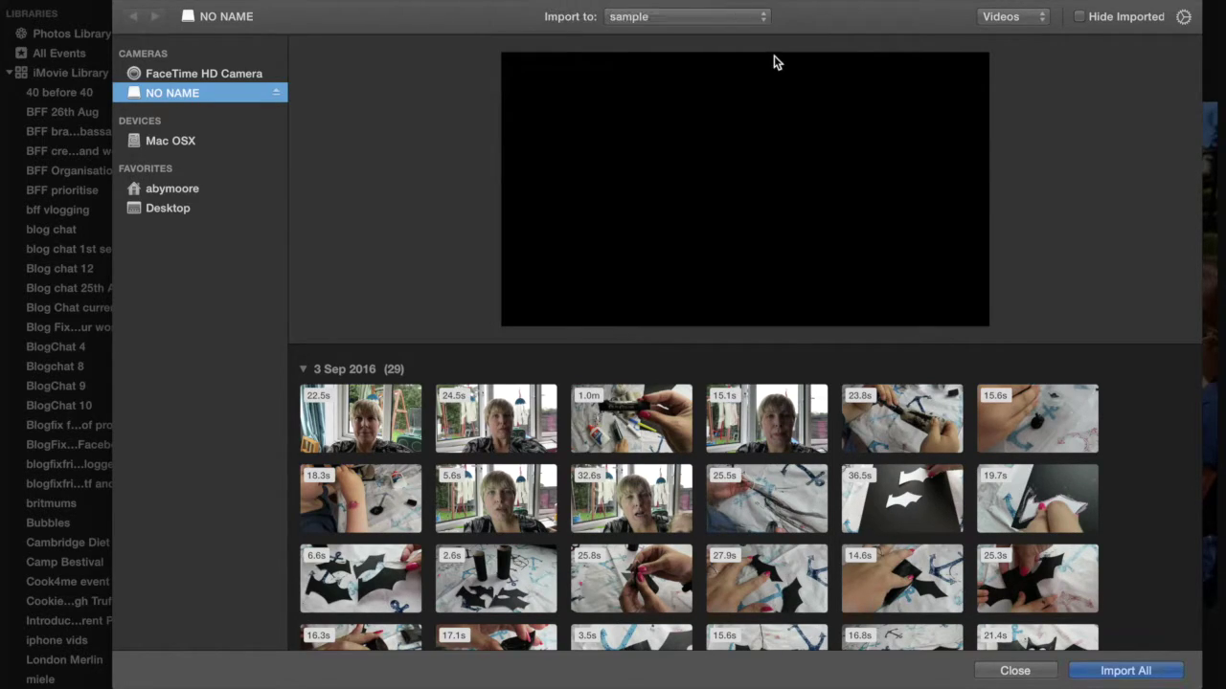
Import the 36.5s, 19.7s, 14.6s and 25.3s bat-craft clips from the NO NAME card and dismiss the import notification
{"action": "left_click", "coordinate": [885, 493]}
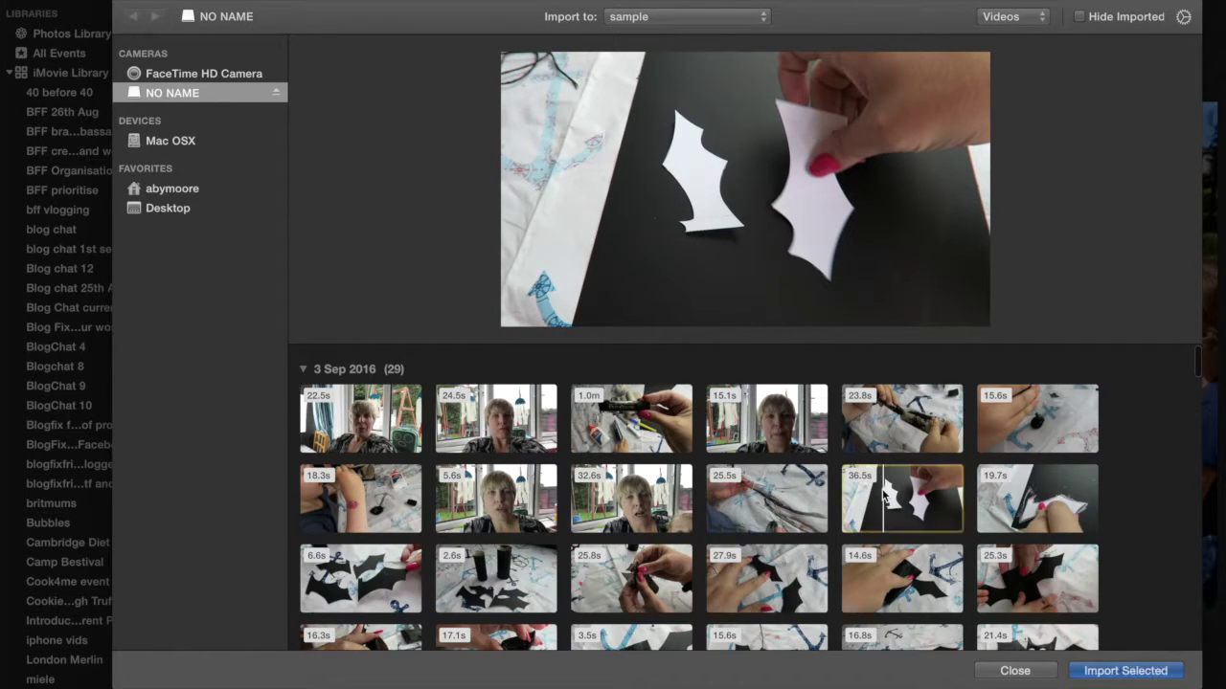
{"action": "left_click", "coordinate": [1027, 491], "text": "super"}
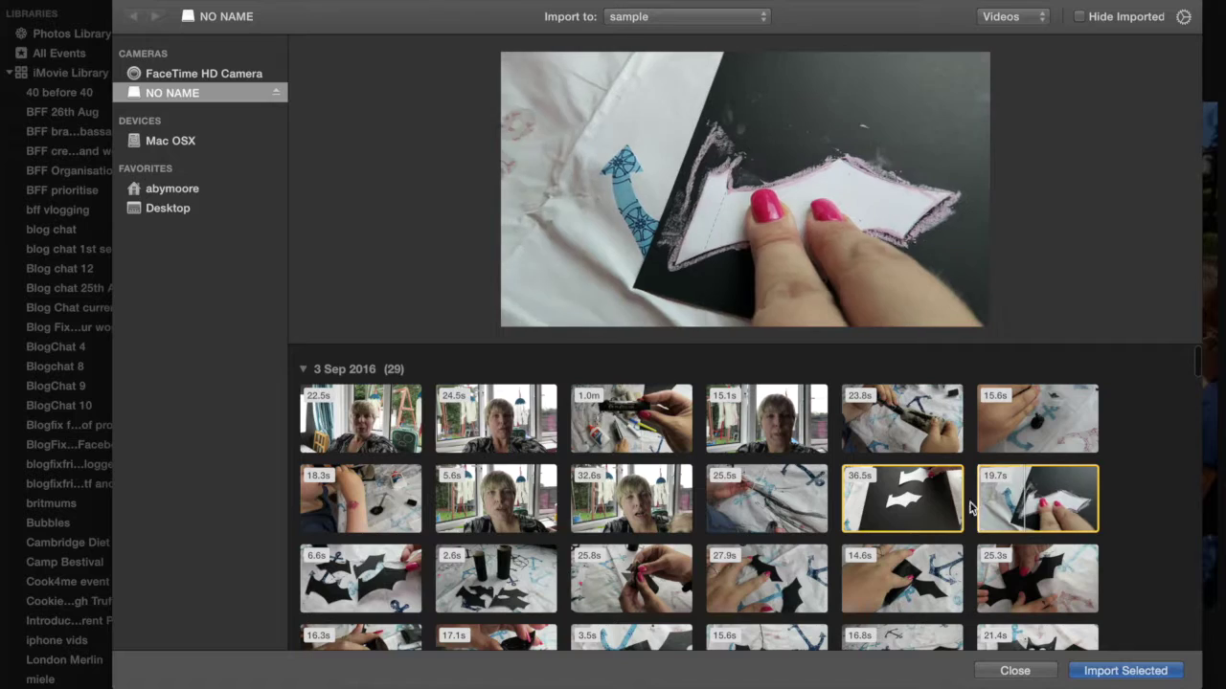
{"action": "left_click", "coordinate": [920, 584], "text": "super"}
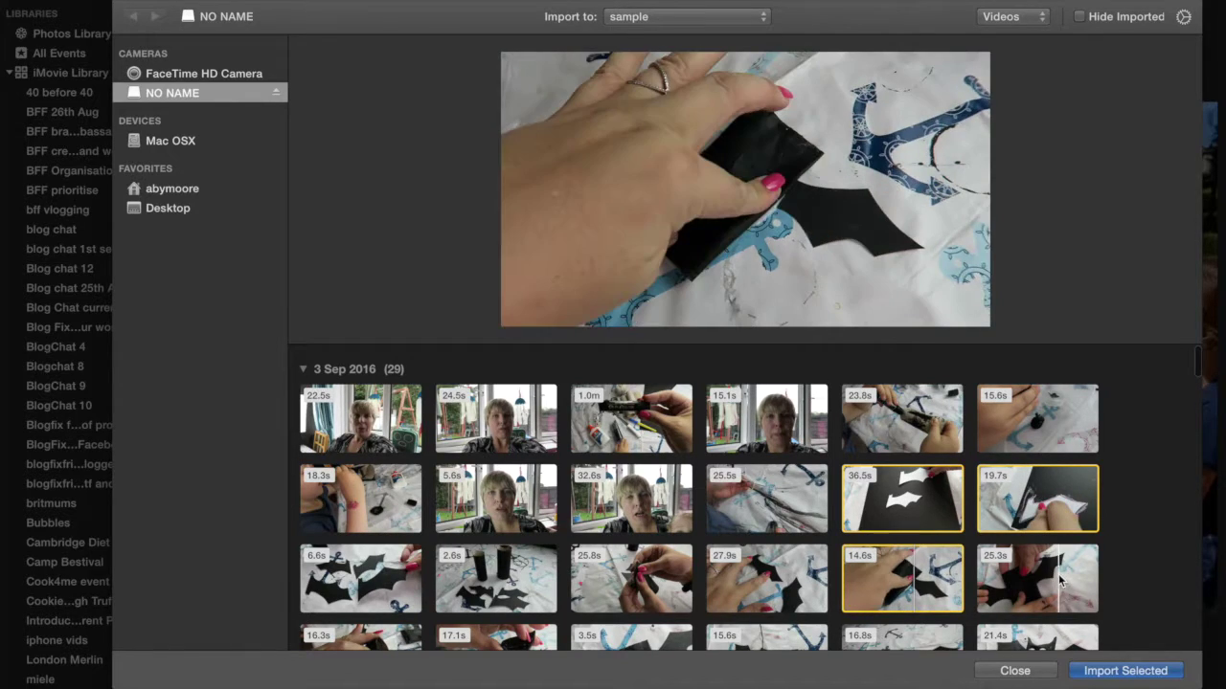
{"action": "left_click", "coordinate": [1061, 579], "text": "super"}
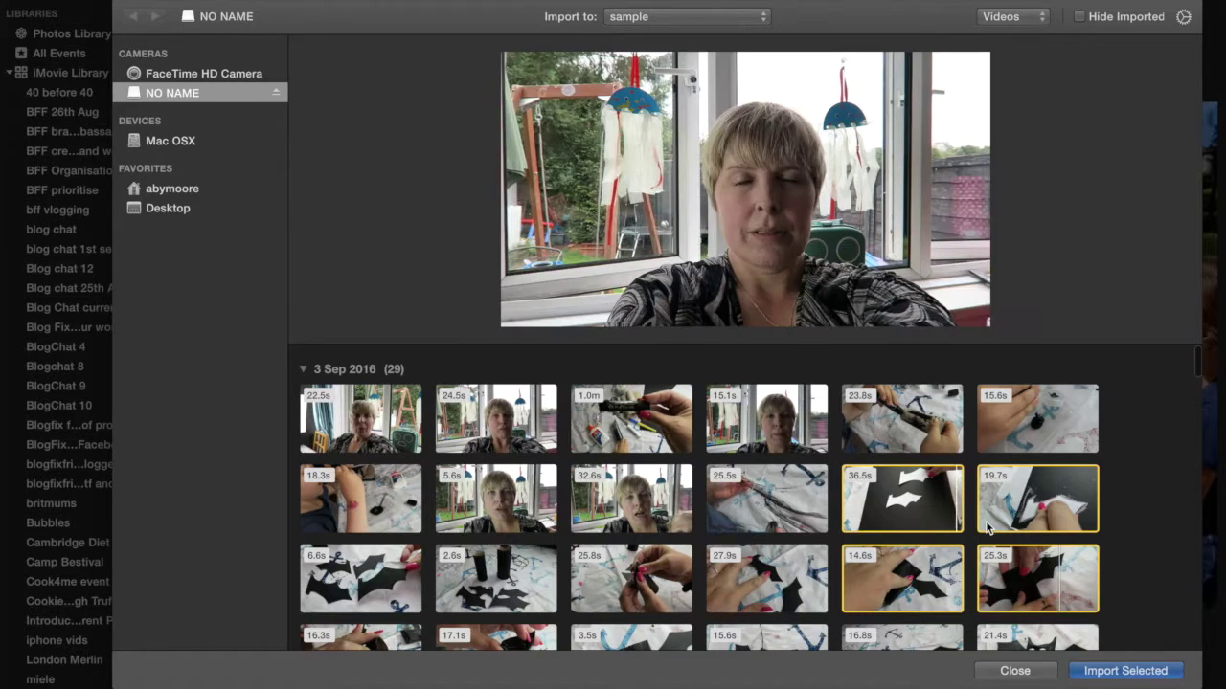
{"action": "left_click", "coordinate": [1133, 672]}
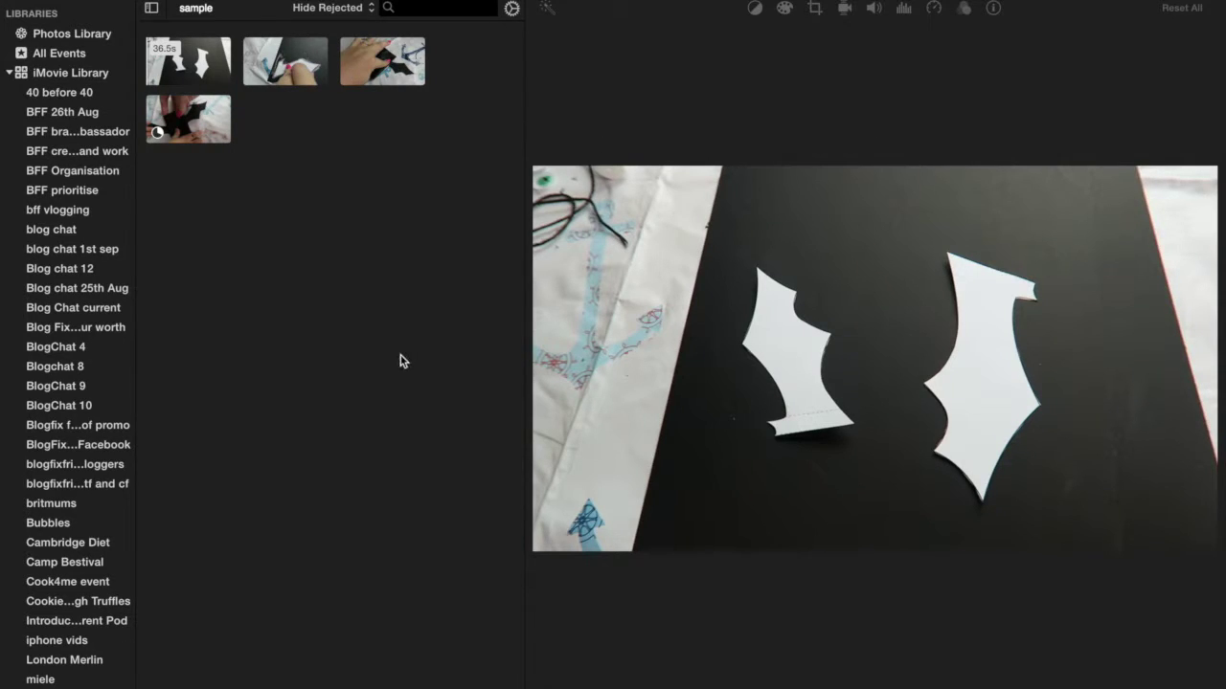
{"action": "left_click", "coordinate": [159, 130]}
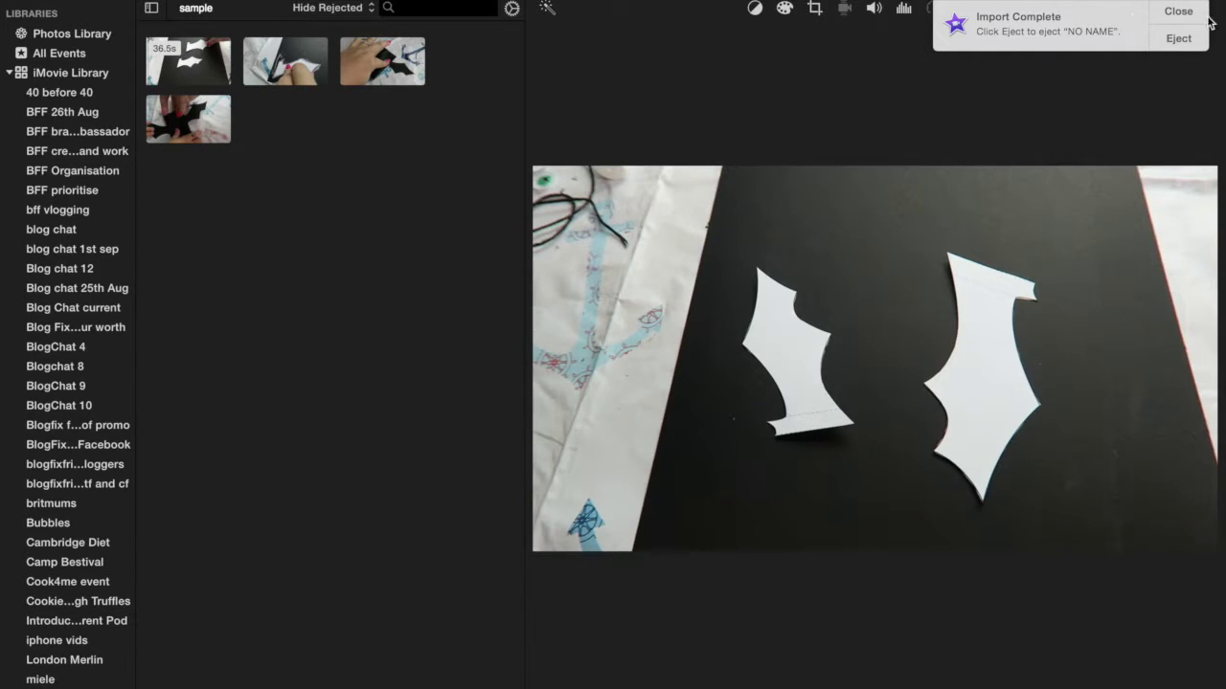
{"action": "left_click", "coordinate": [1185, 17]}
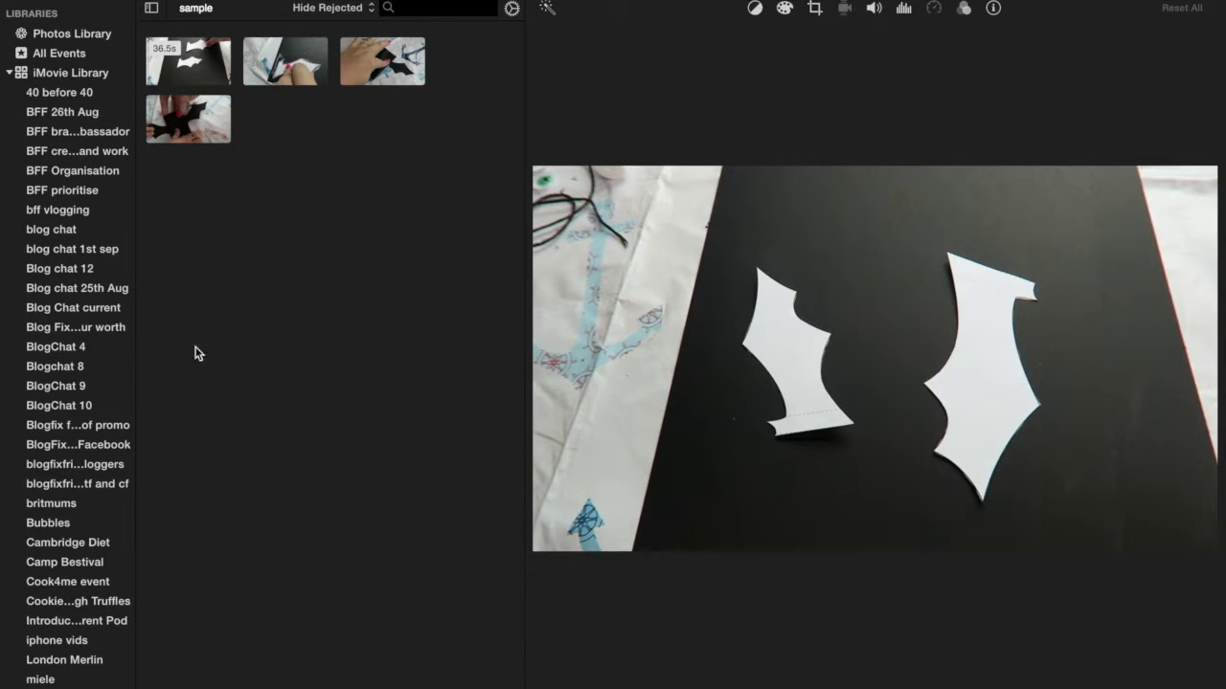
Select the sample event in the library and start a new project of type Movie
{"action": "scroll", "coordinate": [88, 527], "scroll_direction": "down", "scroll_amount": 5}
{"action": "left_click", "coordinate": [75, 621]}
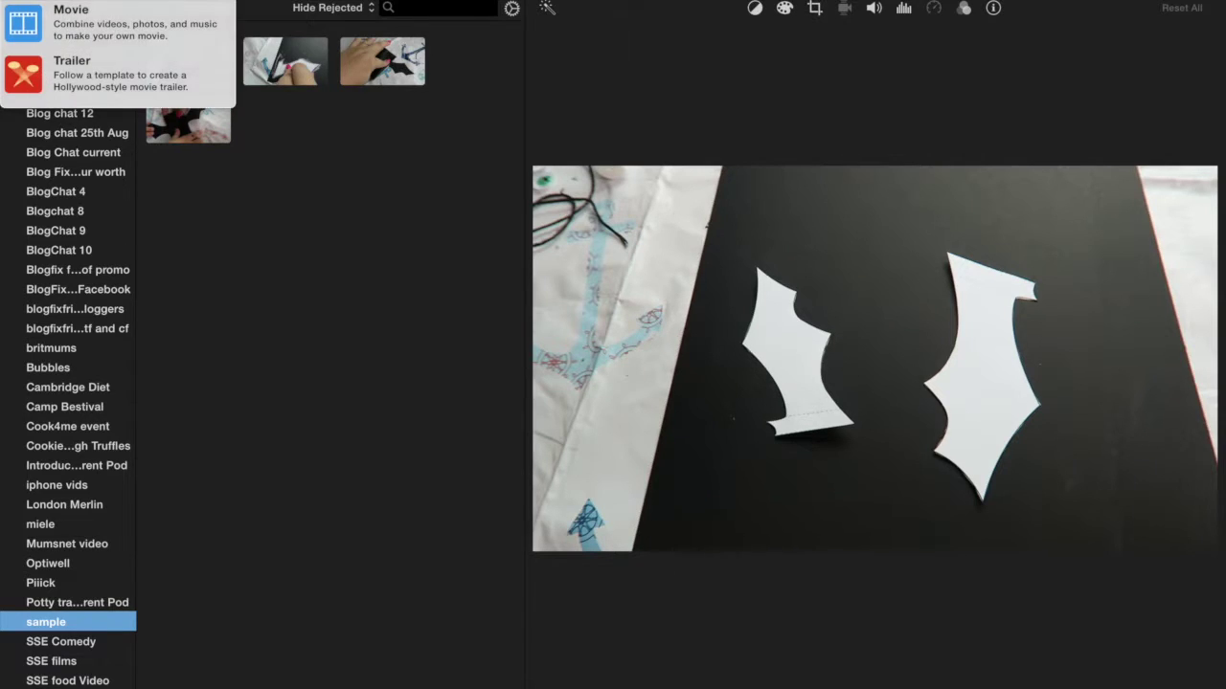
{"action": "left_click", "coordinate": [36, 19]}
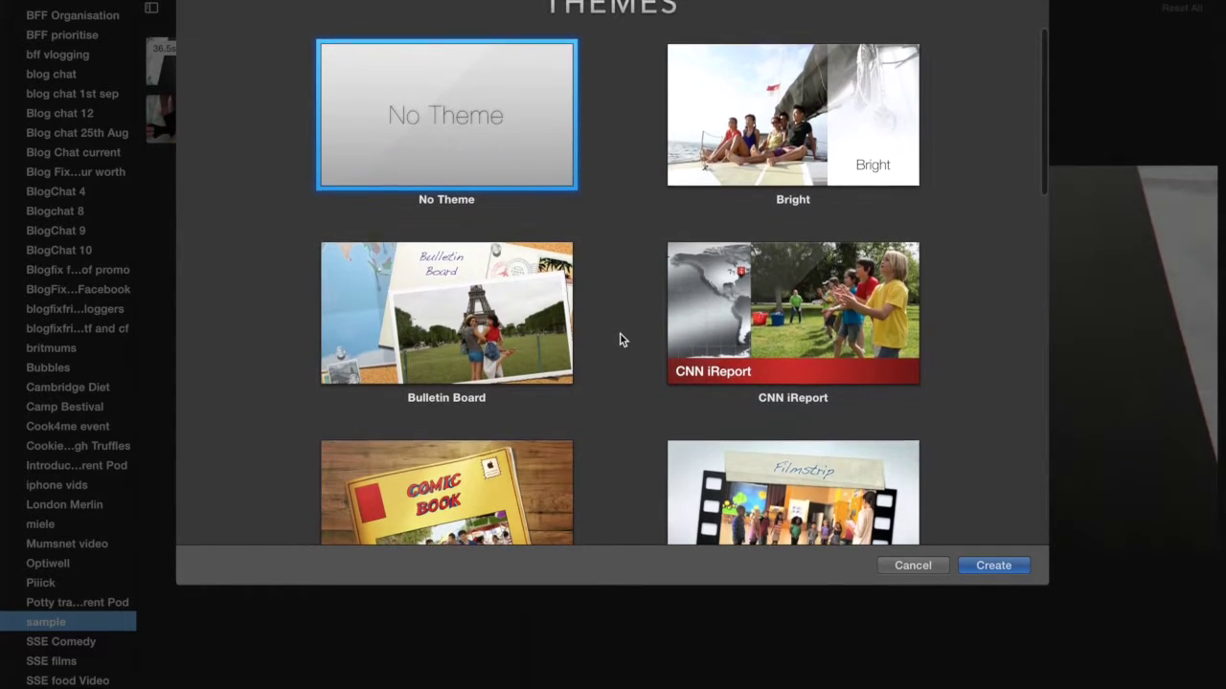
Browse the themes, then create the movie with No Theme and name it Sample vid
{"action": "scroll", "coordinate": [620, 340], "scroll_direction": "down", "scroll_amount": 3}
{"action": "scroll", "coordinate": [619, 340], "scroll_direction": "down", "scroll_amount": 2}
{"action": "scroll", "coordinate": [620, 340], "scroll_direction": "up", "scroll_amount": 5}
{"action": "scroll", "coordinate": [620, 336], "scroll_direction": "down", "scroll_amount": 10}
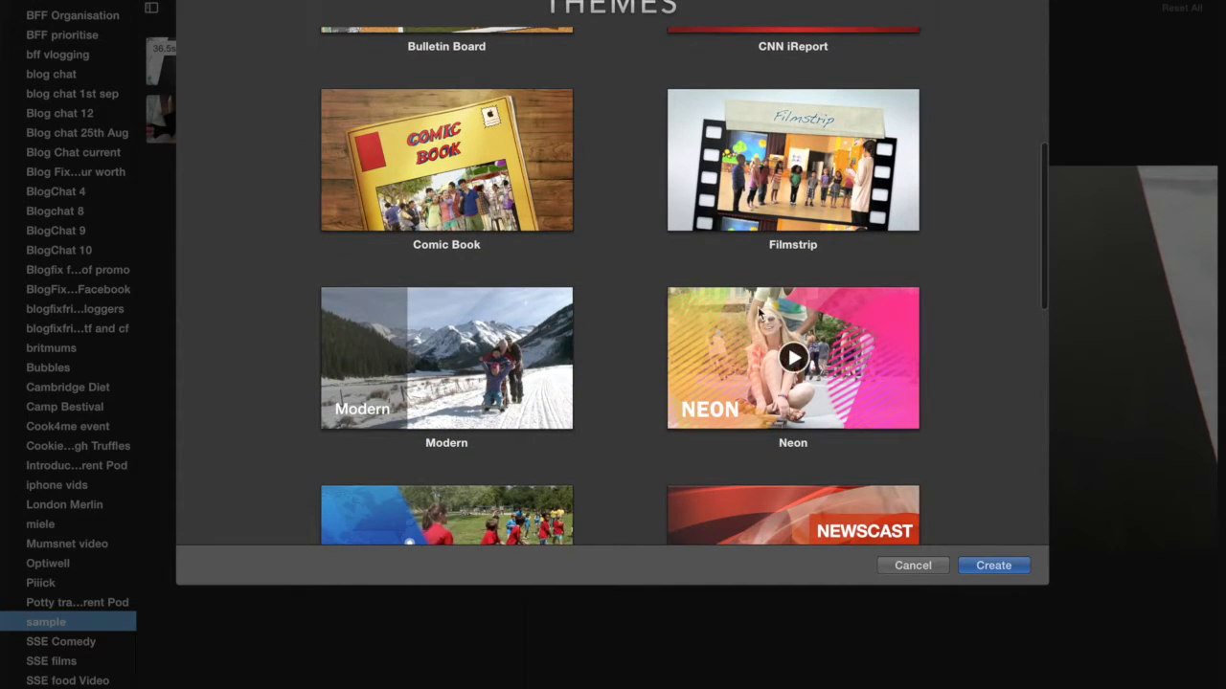
{"action": "mouse_move", "coordinate": [798, 382]}
{"action": "scroll", "coordinate": [670, 239], "scroll_direction": "up", "scroll_amount": 10}
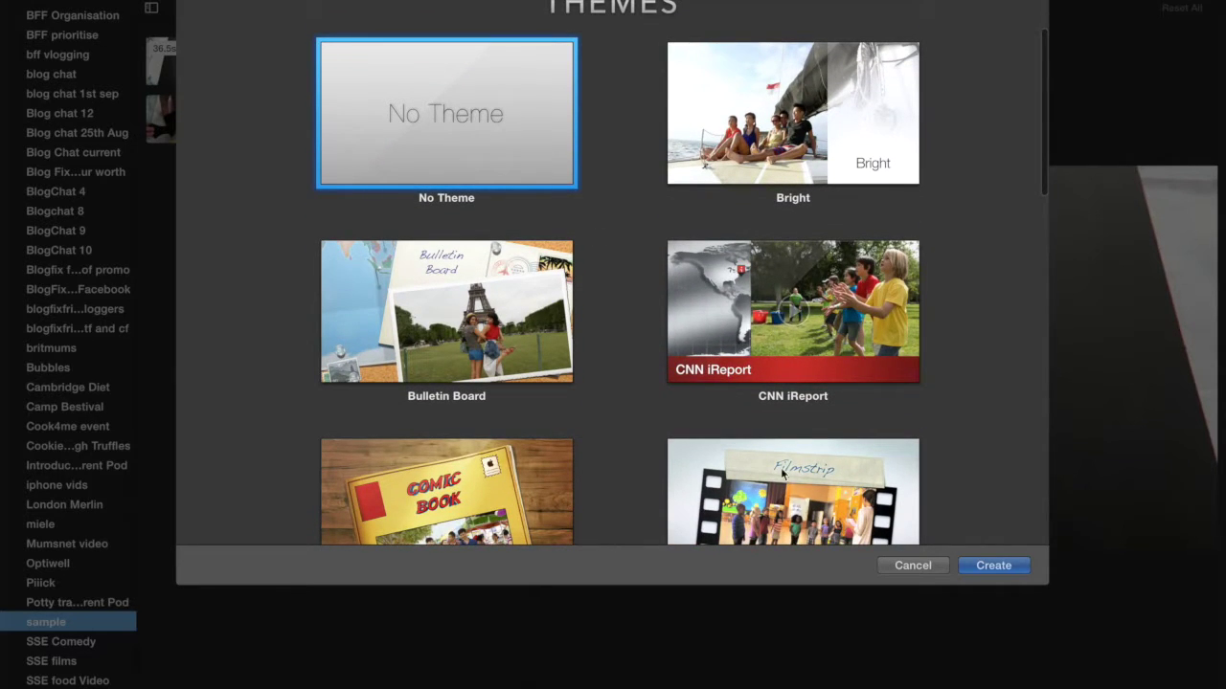
{"action": "left_click", "coordinate": [984, 564]}
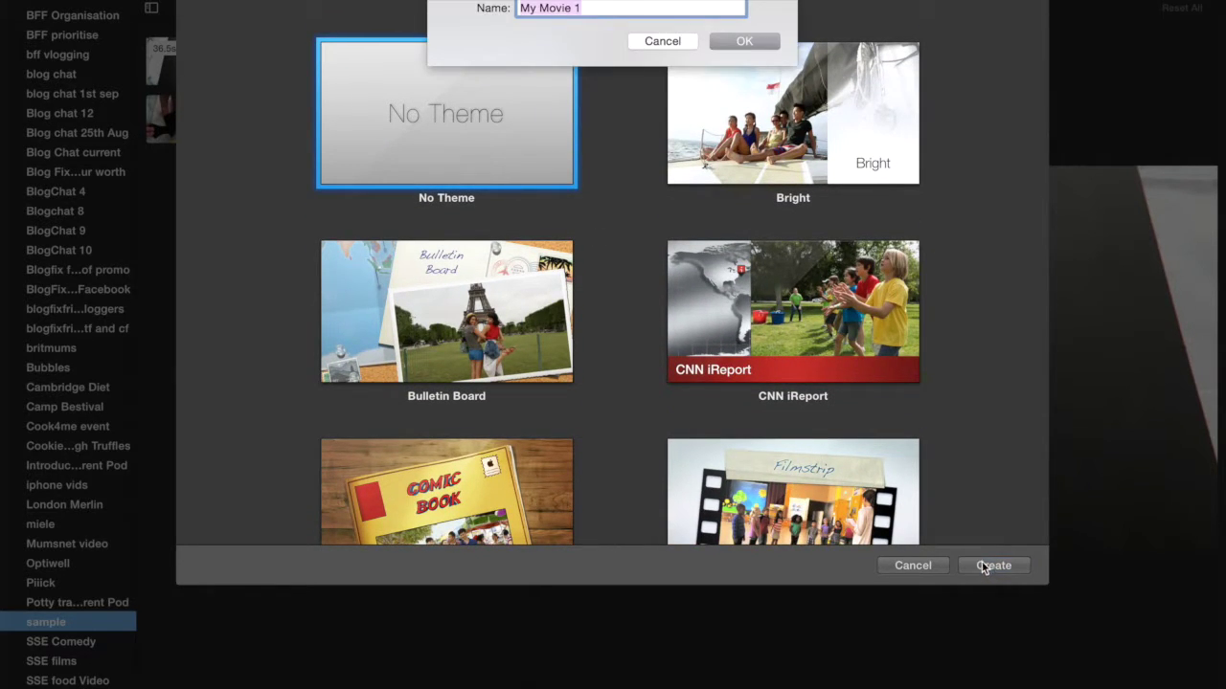
{"action": "type", "text": "Sample vid"}
{"action": "left_click", "coordinate": [745, 41]}
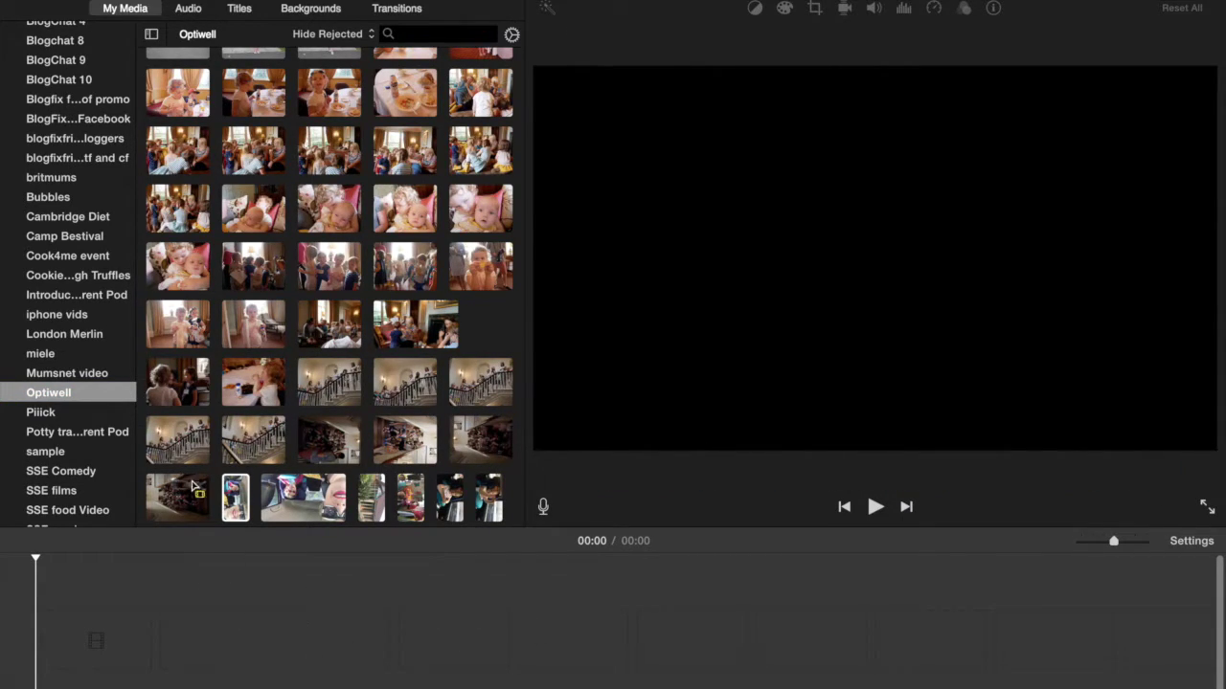
Open the sample event and add all four of its clips to the empty timeline
{"action": "left_click", "coordinate": [45, 453]}
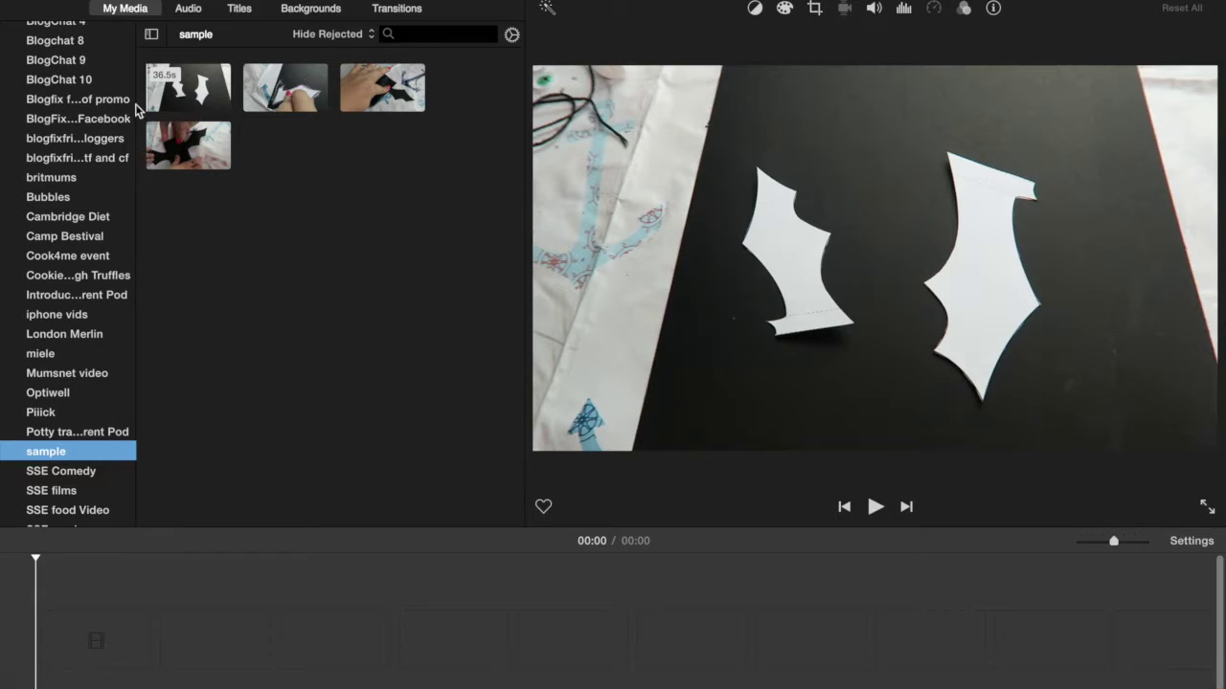
{"action": "left_click", "coordinate": [222, 132]}
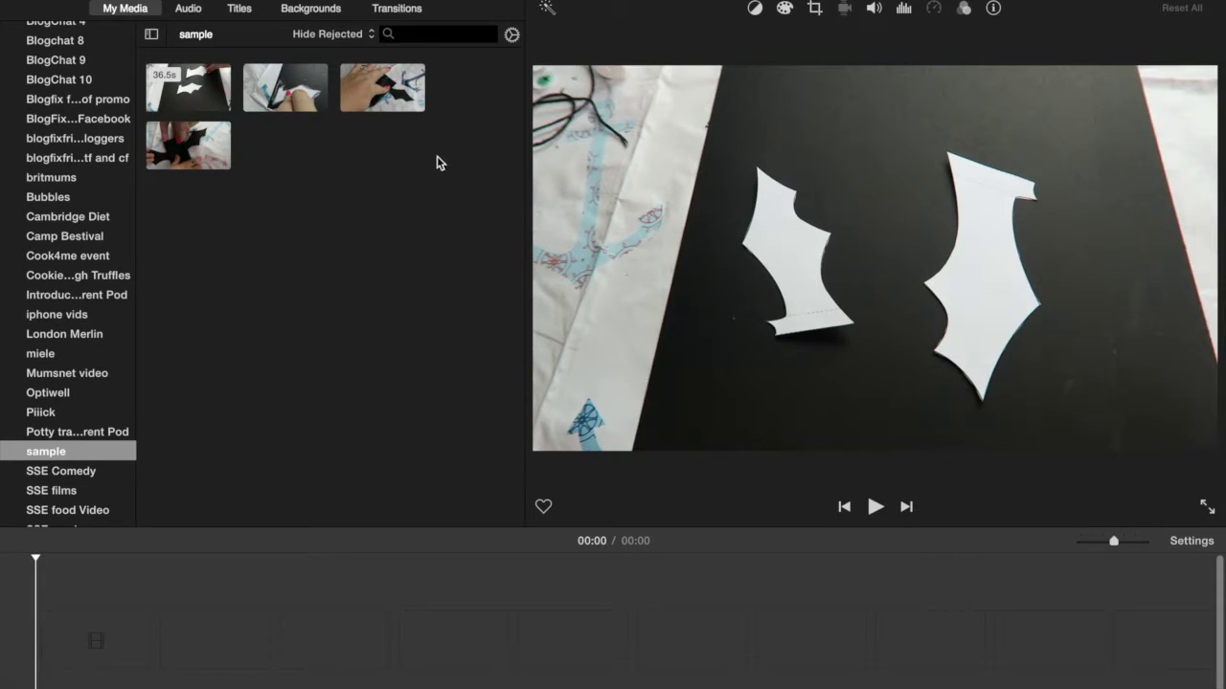
{"action": "left_click_drag", "start_coordinate": [470, 168], "coordinate": [185, 83]}
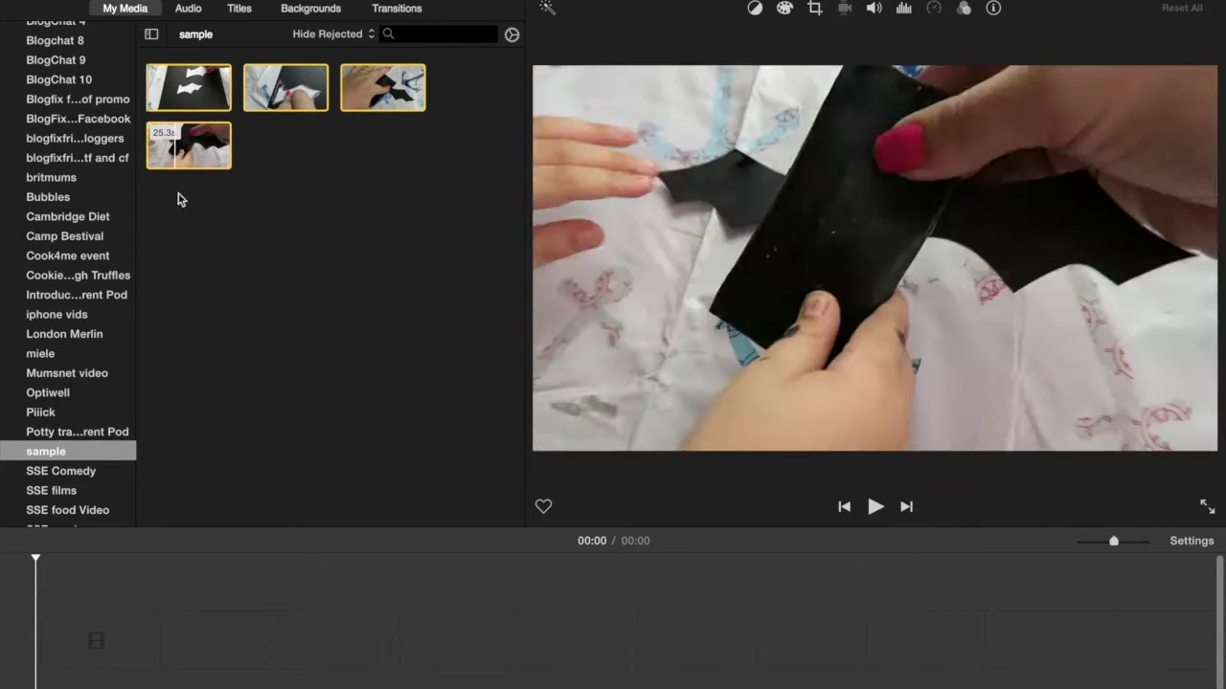
{"action": "left_click_drag", "start_coordinate": [182, 143], "coordinate": [87, 651]}
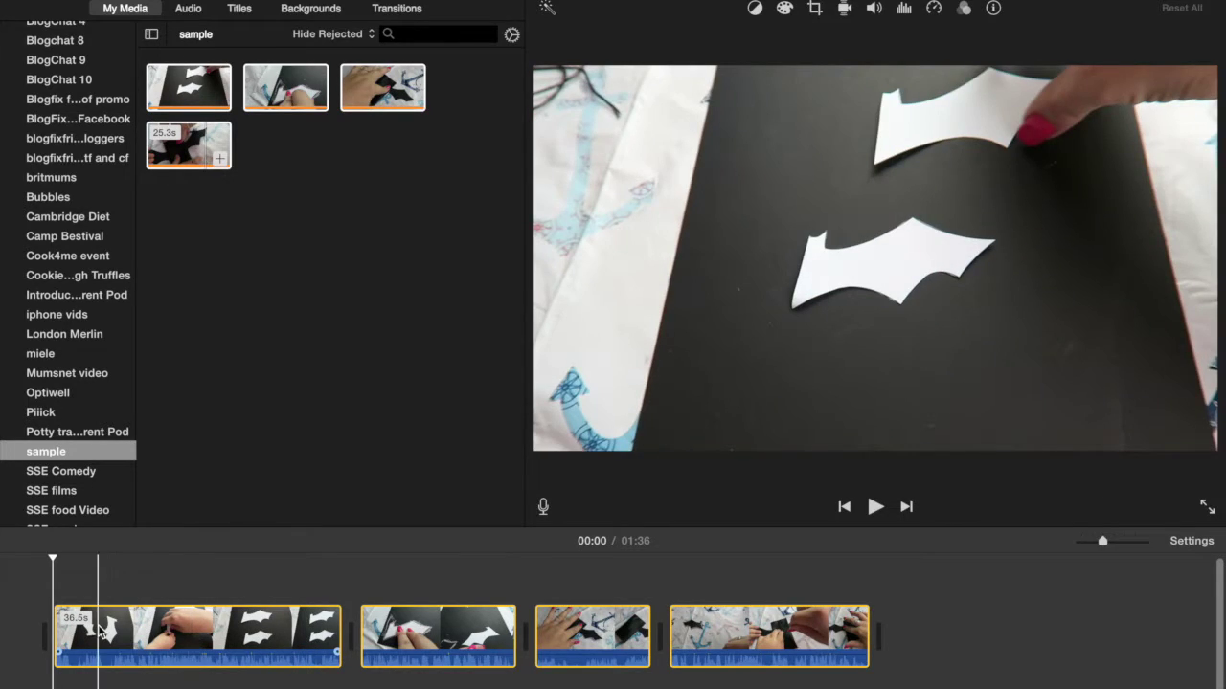
Play the movie from the start of the timeline and pause it at about 00:14
{"action": "left_click", "coordinate": [54, 586]}
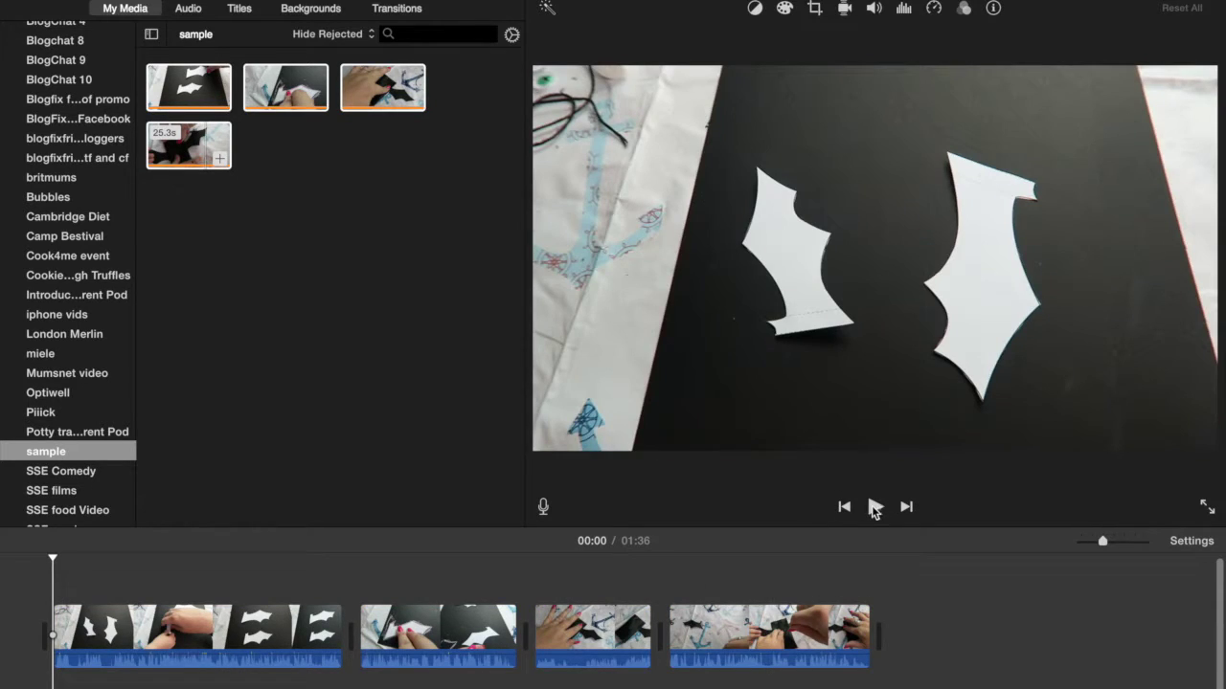
{"action": "left_click", "coordinate": [874, 507]}
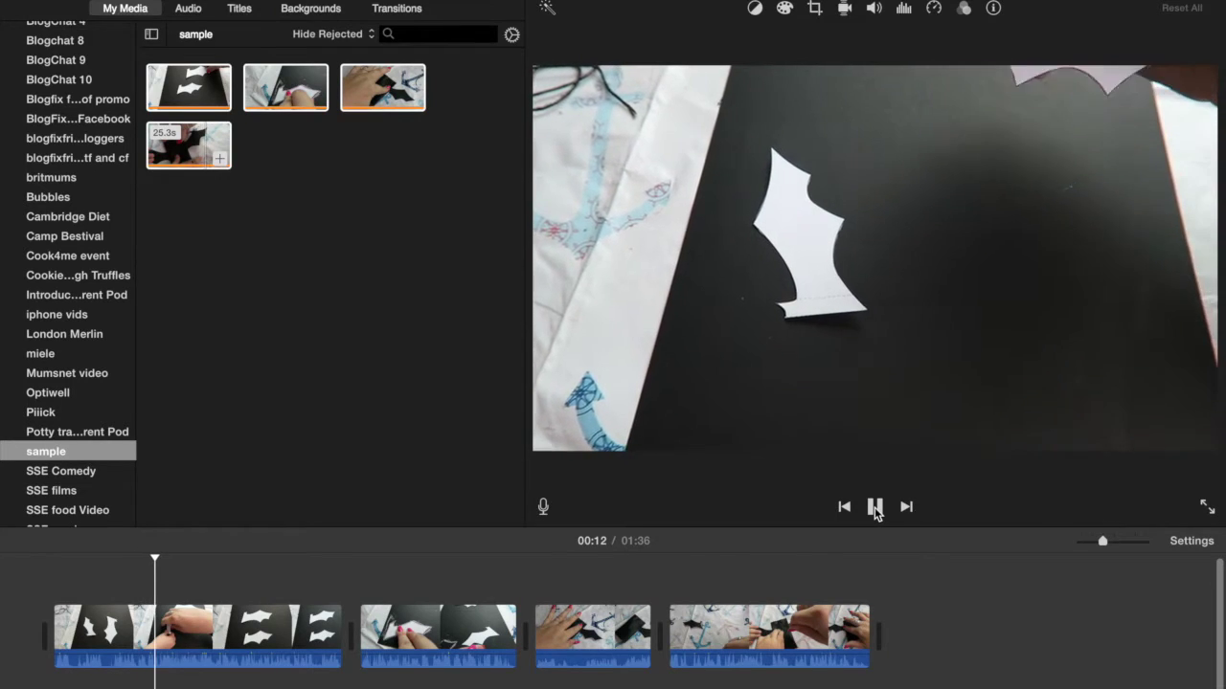
{"action": "left_click", "coordinate": [874, 509]}
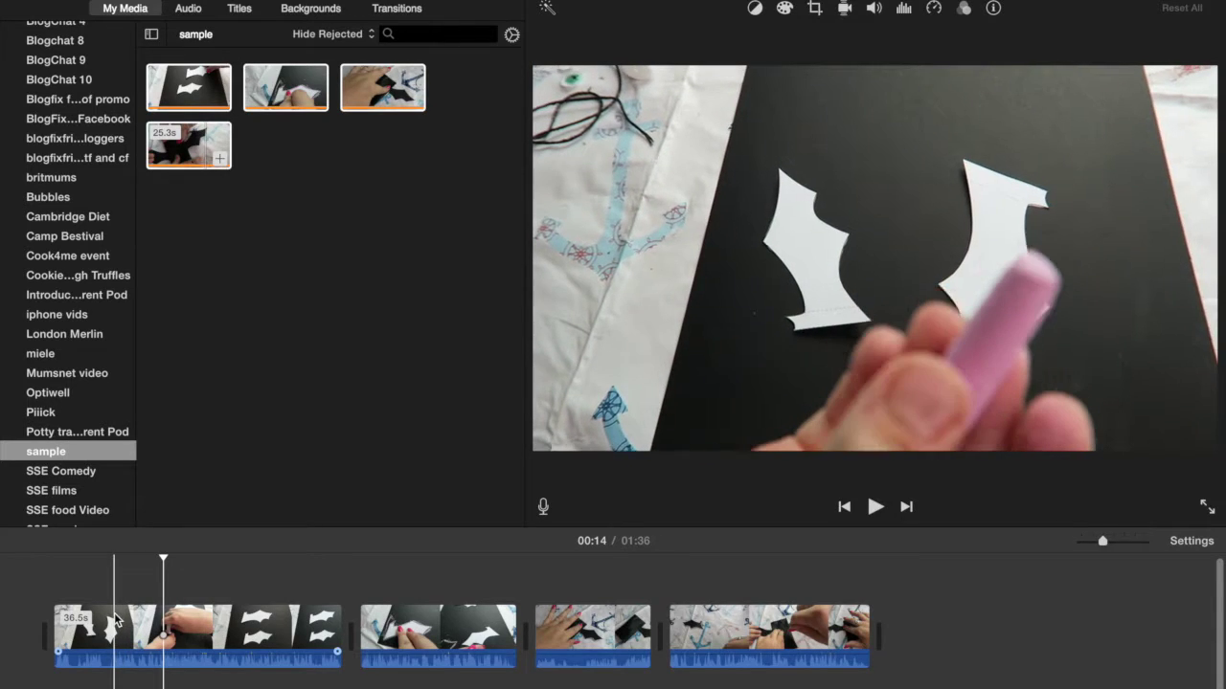
Split the first timeline clip at about 00:07 and delete the part before the split
{"action": "left_click", "coordinate": [115, 622]}
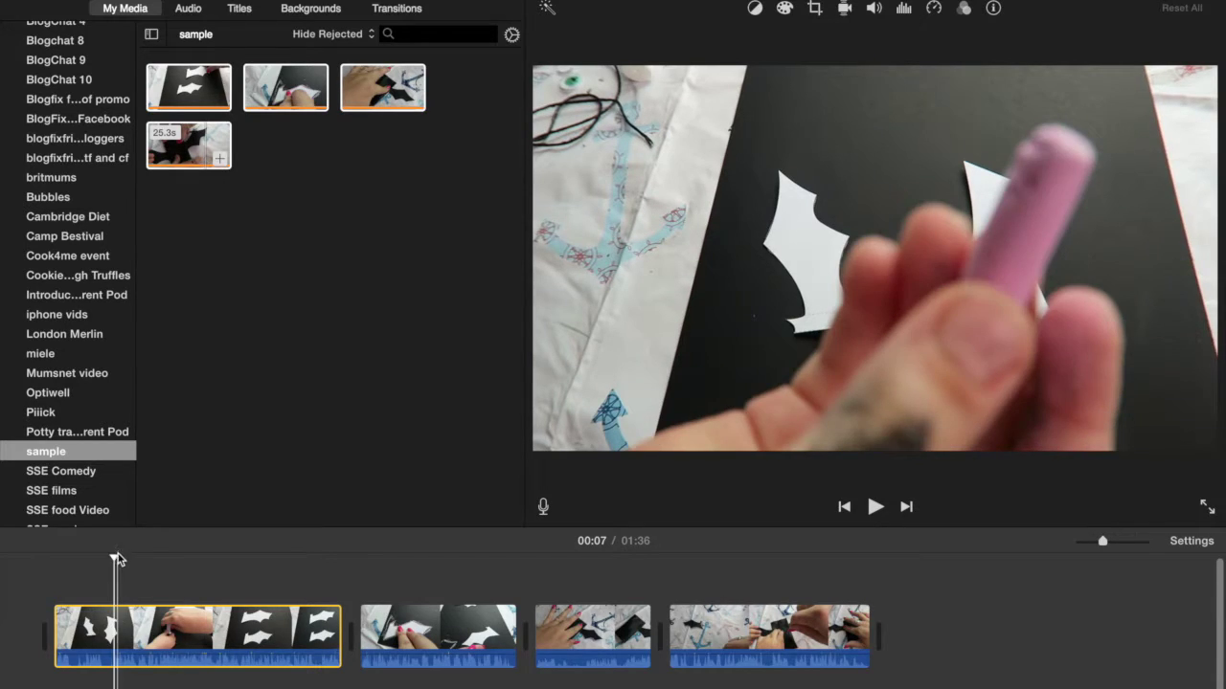
{"action": "right_click", "coordinate": [114, 647]}
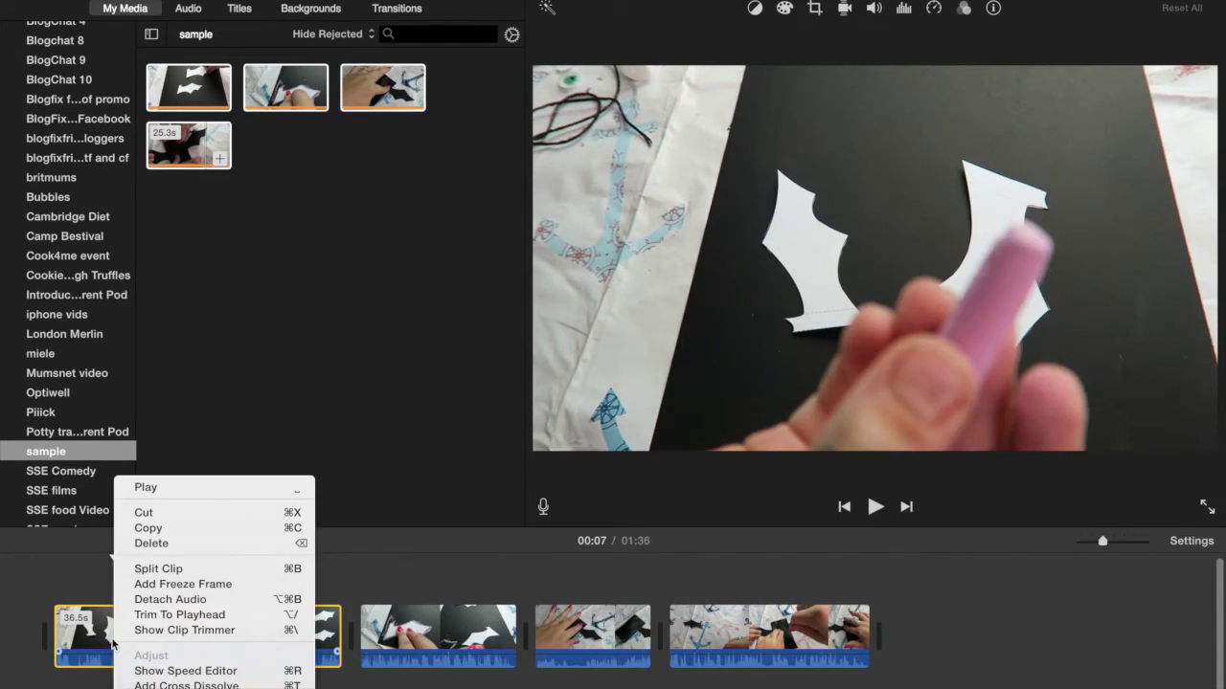
{"action": "left_click", "coordinate": [150, 572]}
{"action": "left_click", "coordinate": [80, 630]}
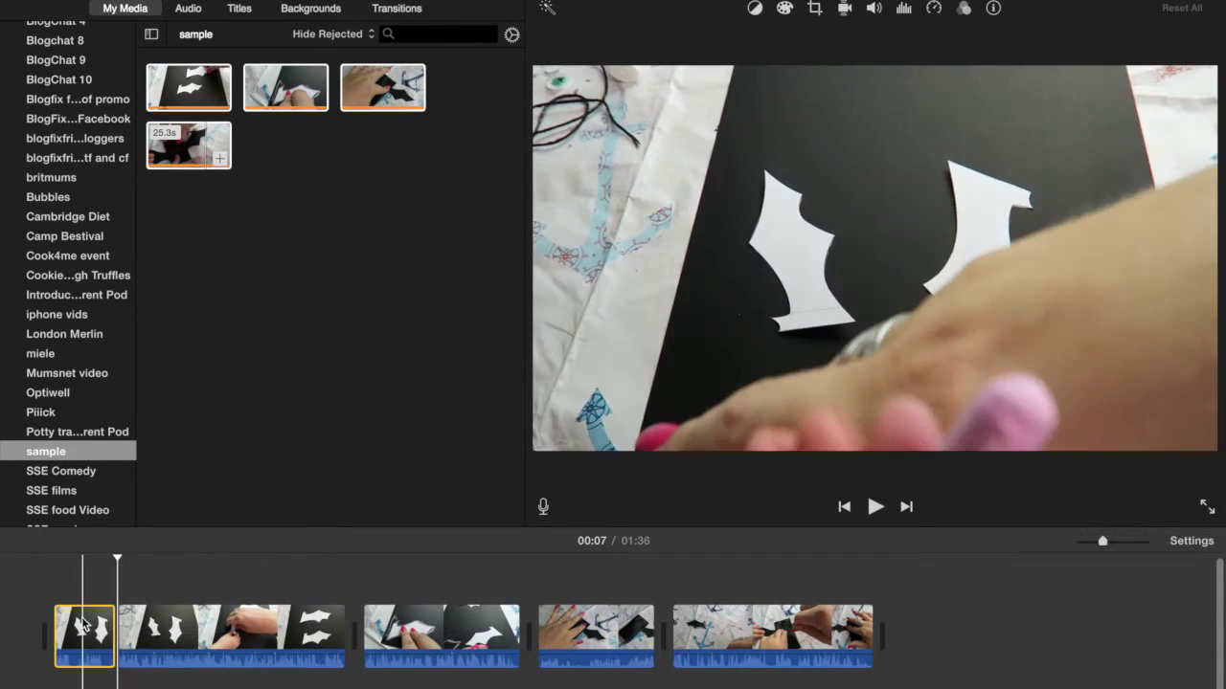
{"action": "right_click", "coordinate": [81, 629]}
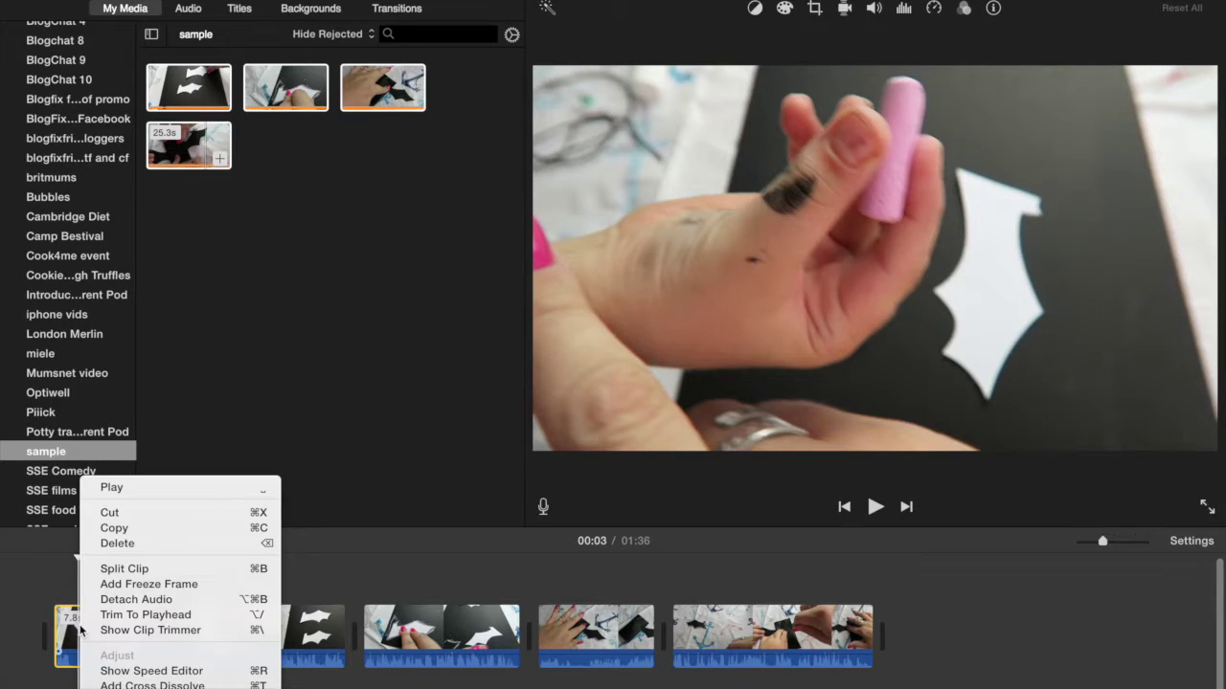
{"action": "left_click", "coordinate": [121, 543]}
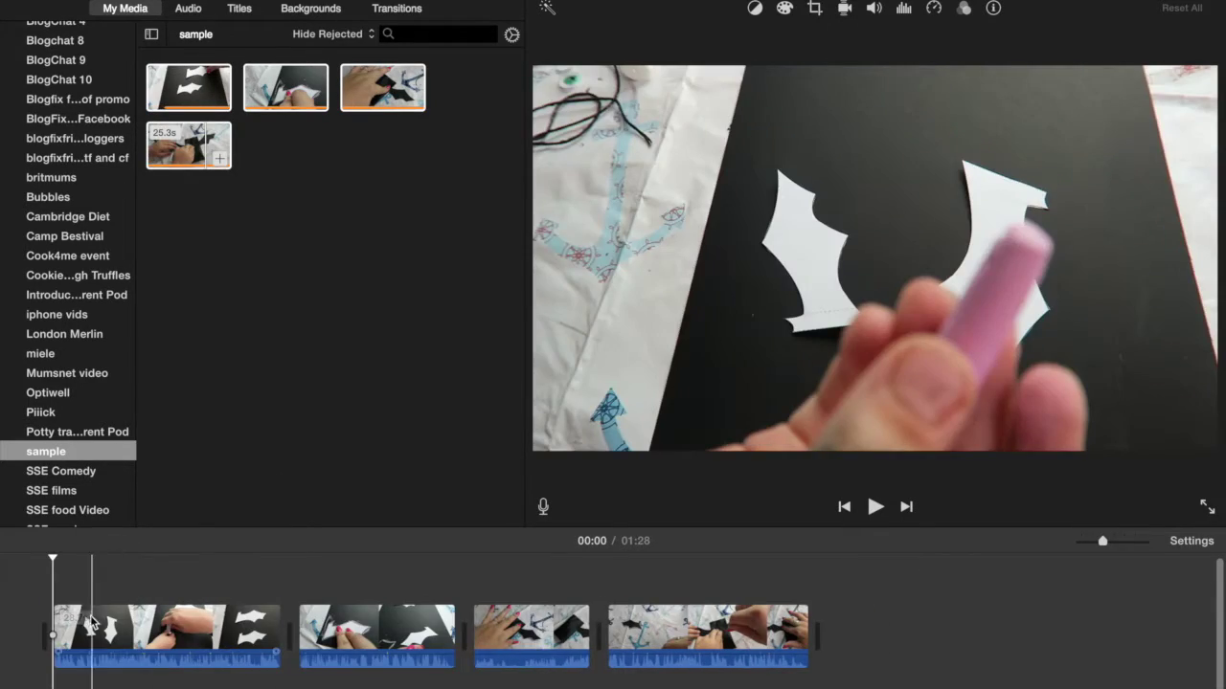
Shorten the first timeline clip from its start to 22.7 s and play the movie from the beginning until about 00:03
{"action": "left_click", "coordinate": [156, 632]}
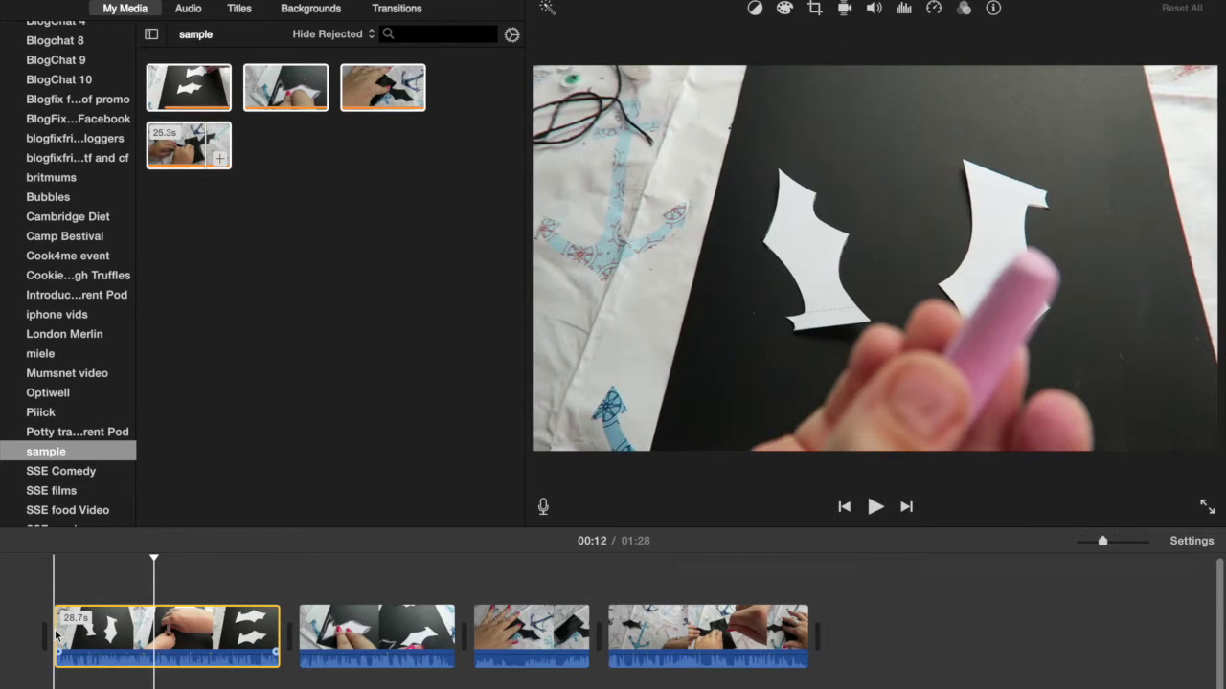
{"action": "left_click", "coordinate": [56, 634]}
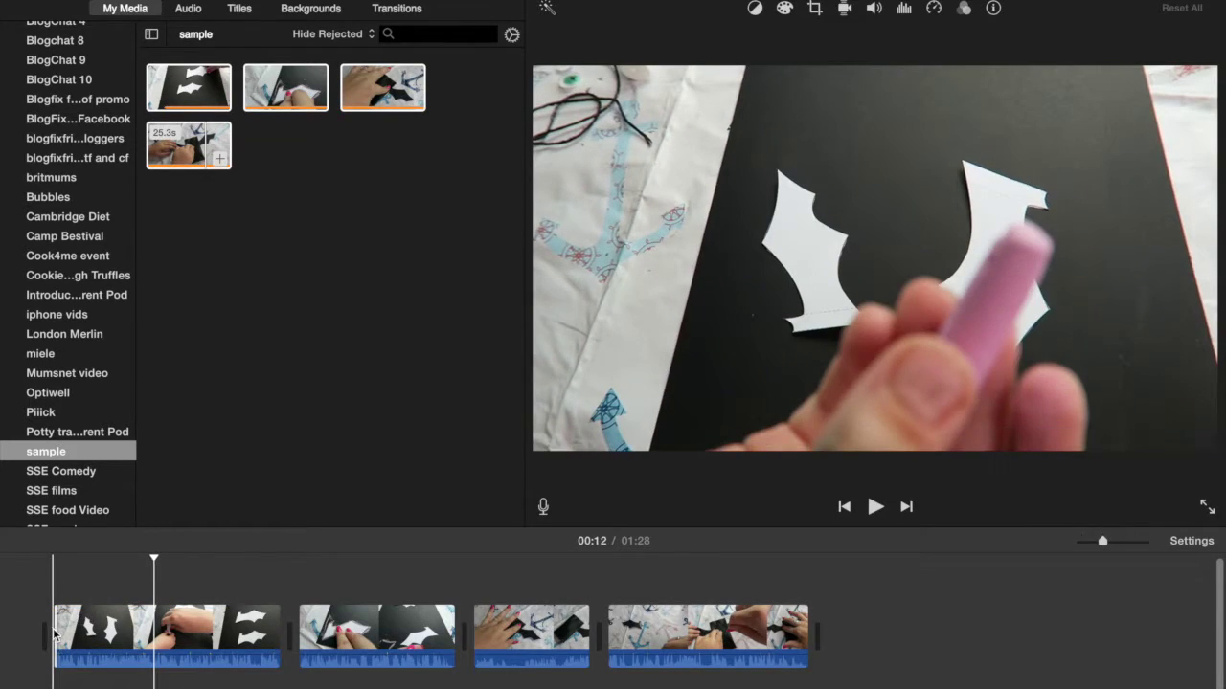
{"action": "left_click_drag", "start_coordinate": [55, 632], "coordinate": [101, 637]}
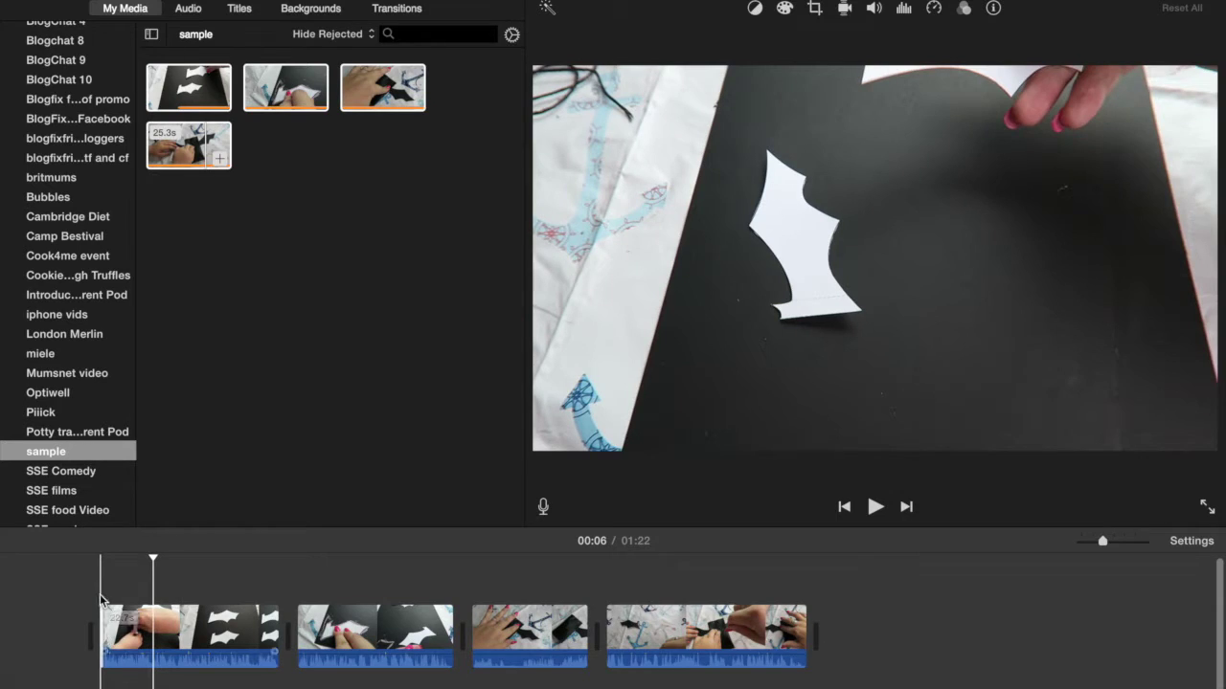
{"action": "left_click", "coordinate": [89, 595]}
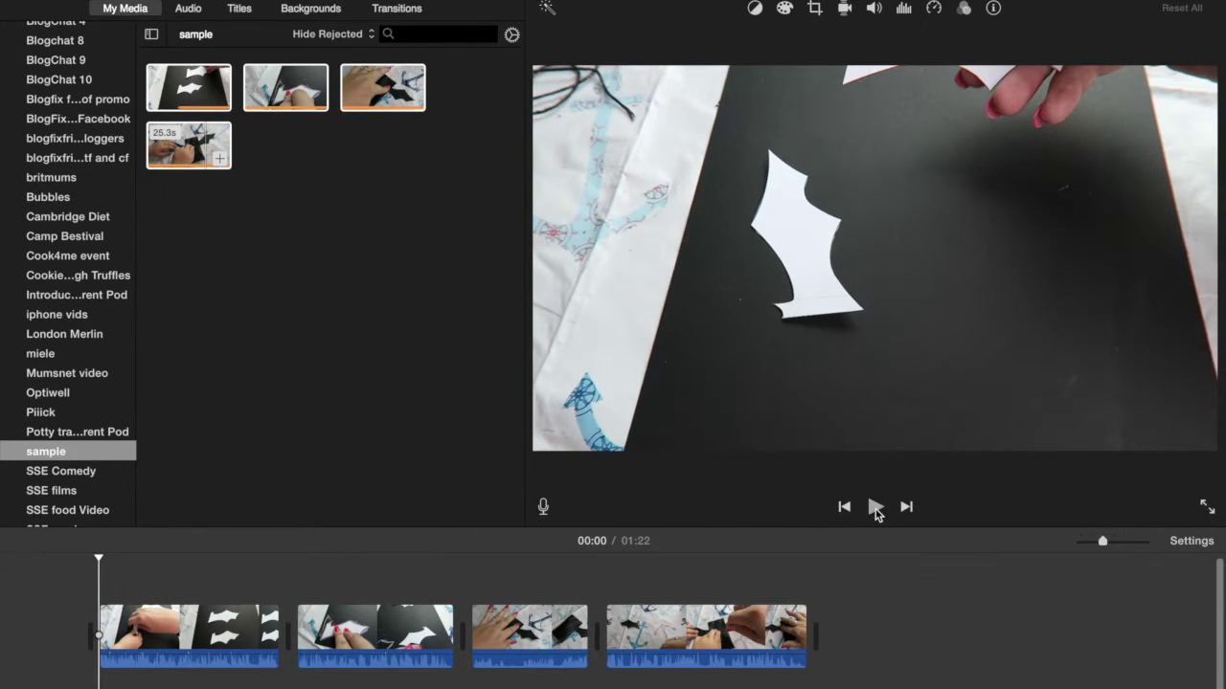
{"action": "left_click", "coordinate": [875, 508]}
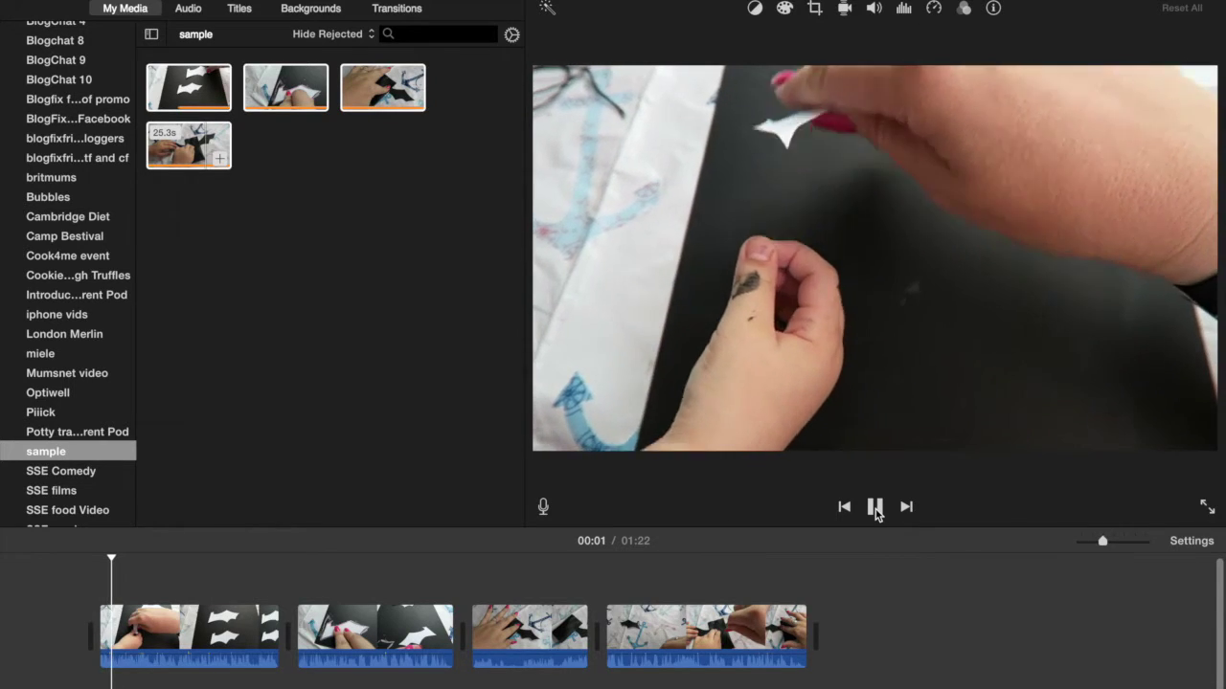
{"action": "left_click", "coordinate": [875, 508]}
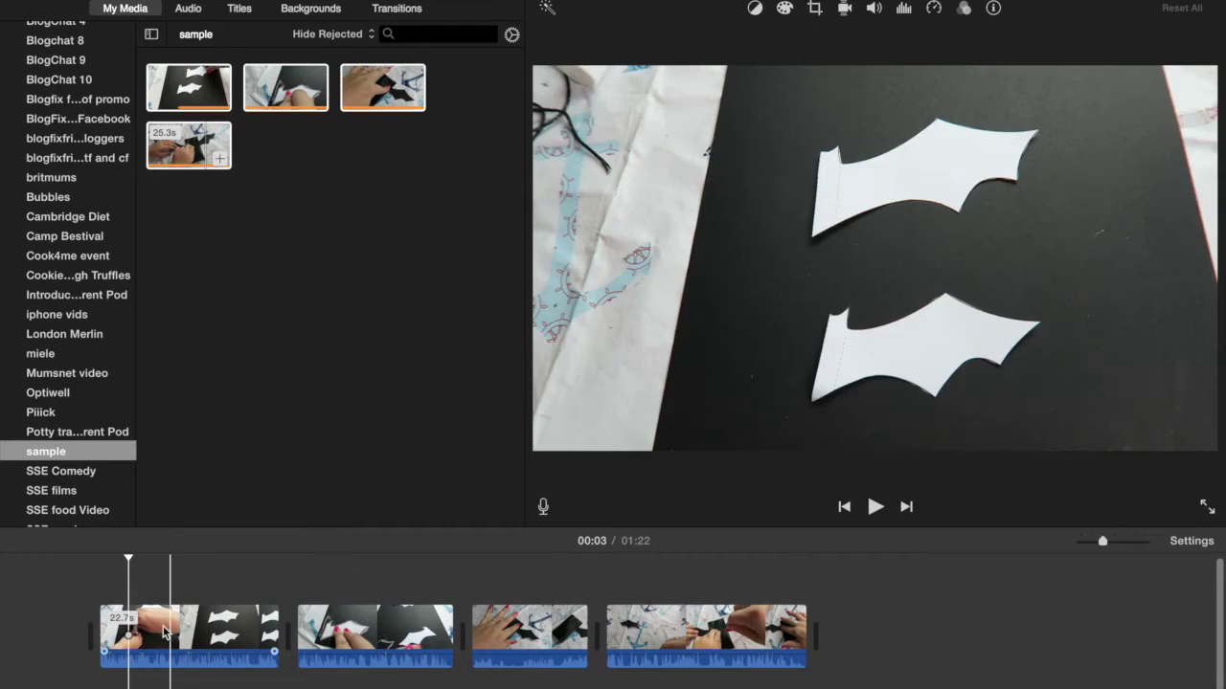
Extend the start of the first timeline clip back out to a clip length of 36.5 s
{"action": "left_click_drag", "start_coordinate": [99, 627], "coordinate": [7, 623]}
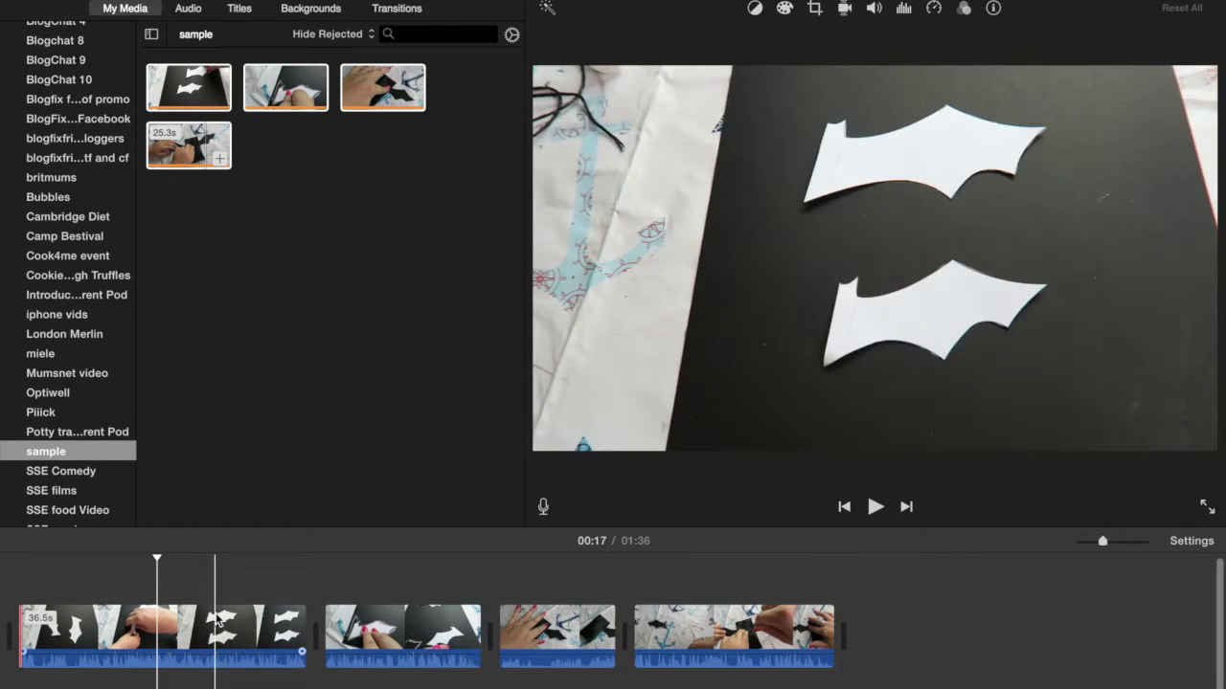
{"action": "scroll", "coordinate": [215, 621], "scroll_direction": "left", "scroll_amount": 2}
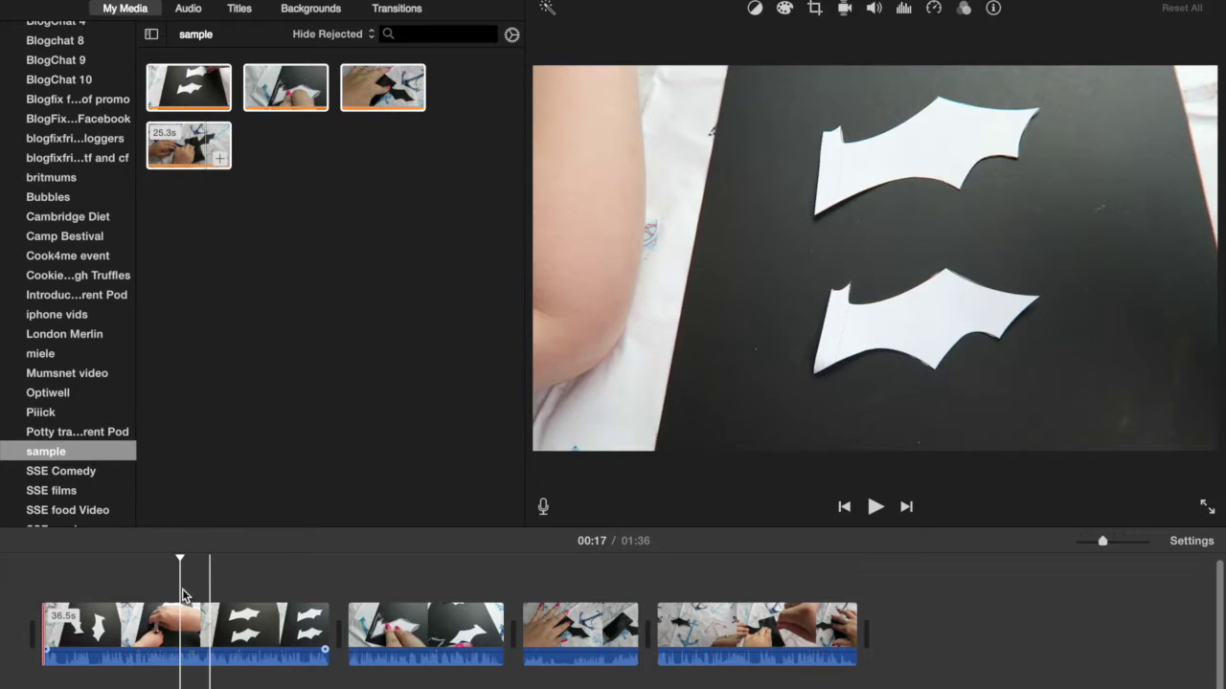
Trim a little footage off the end of the second clip and shorten the third clip from its end to 13.8 s
{"action": "left_click", "coordinate": [688, 628]}
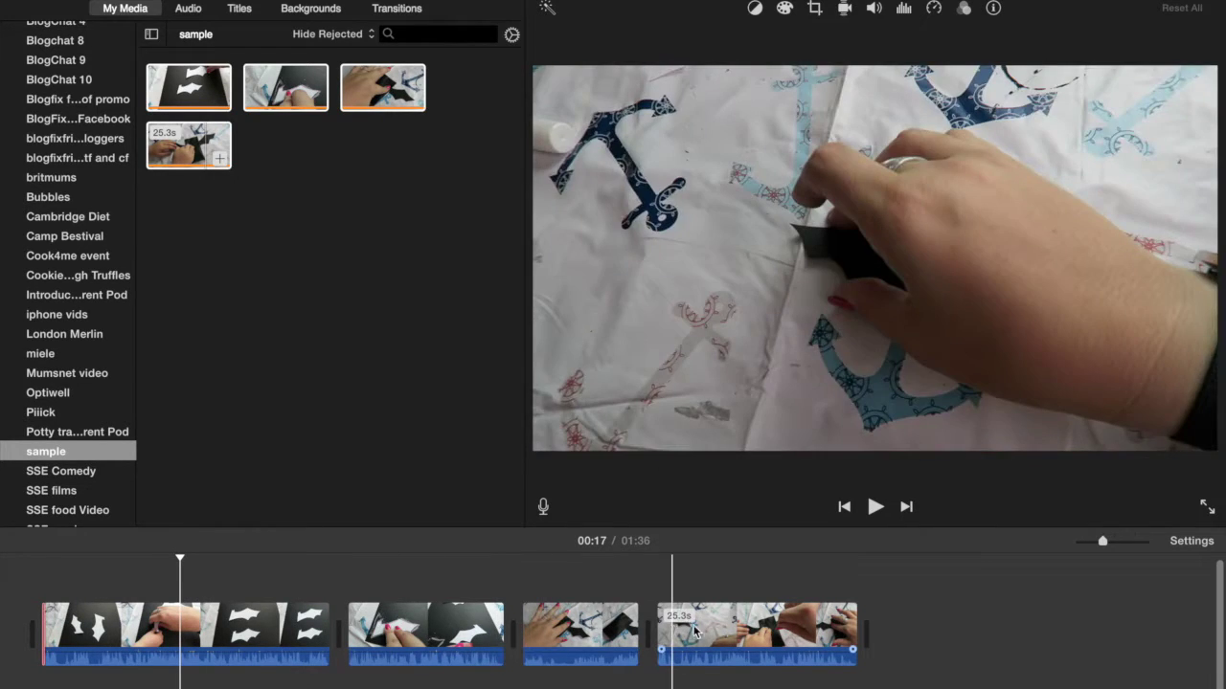
{"action": "left_click", "coordinate": [458, 634]}
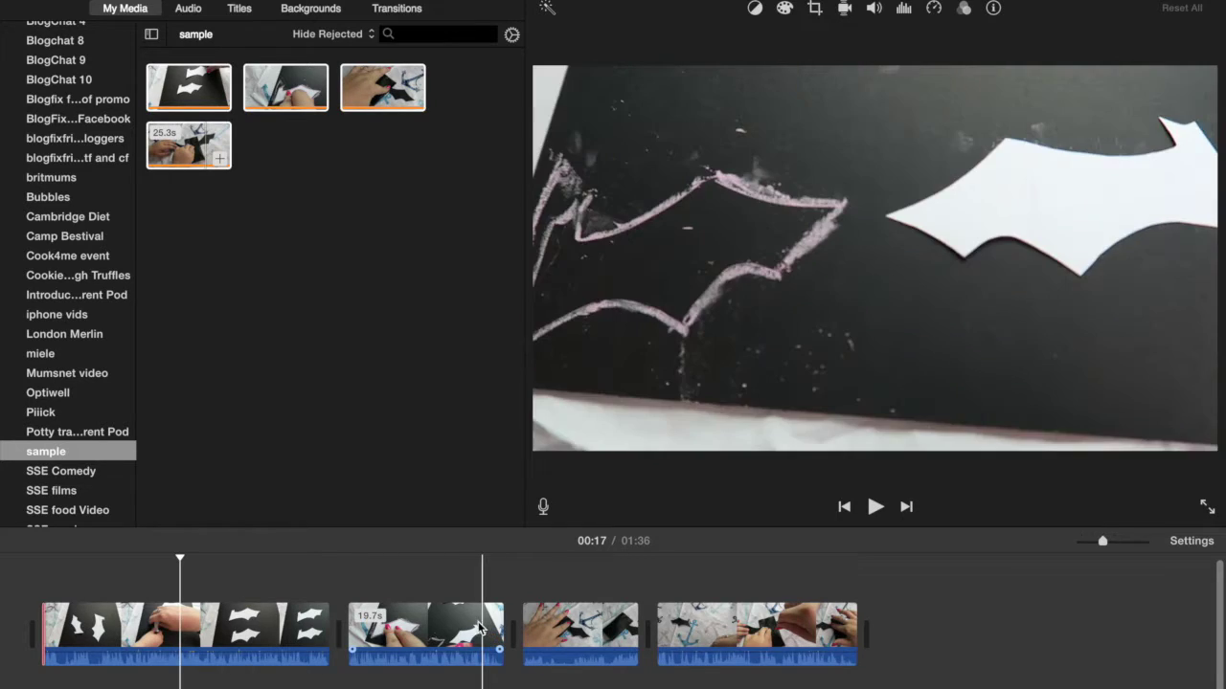
{"action": "left_click", "coordinate": [478, 629]}
{"action": "left_click_drag", "start_coordinate": [506, 623], "coordinate": [489, 622]}
{"action": "left_click", "coordinate": [556, 627]}
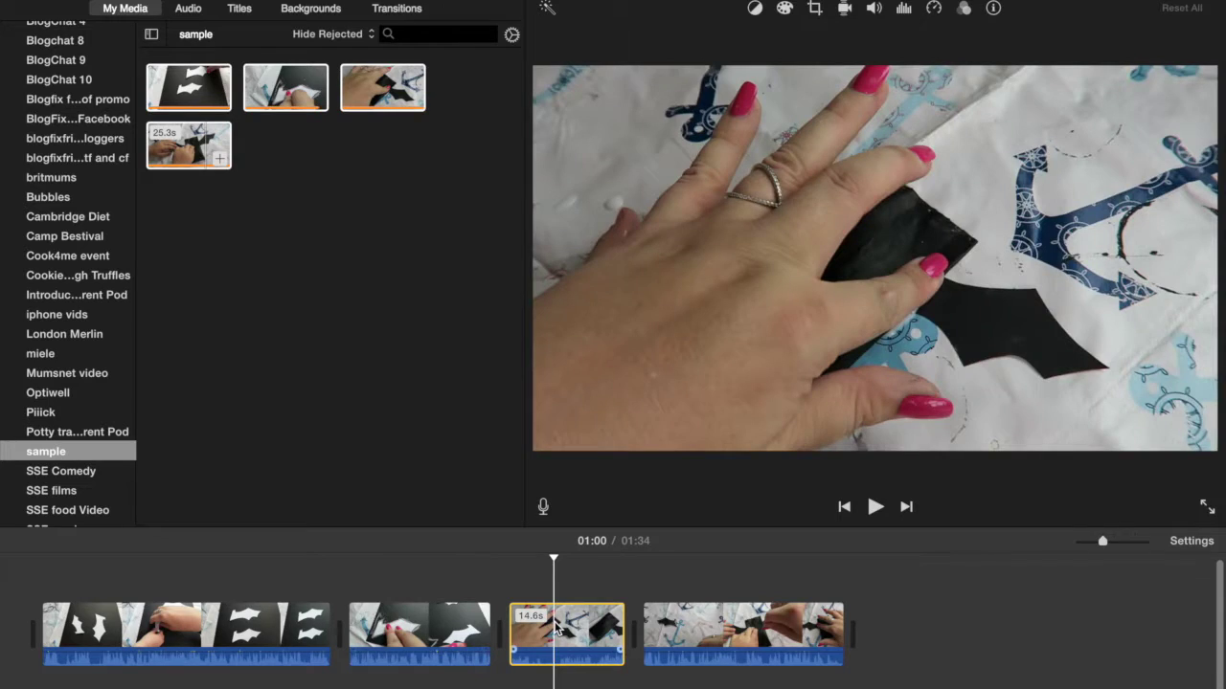
{"action": "left_click_drag", "start_coordinate": [616, 627], "coordinate": [601, 614]}
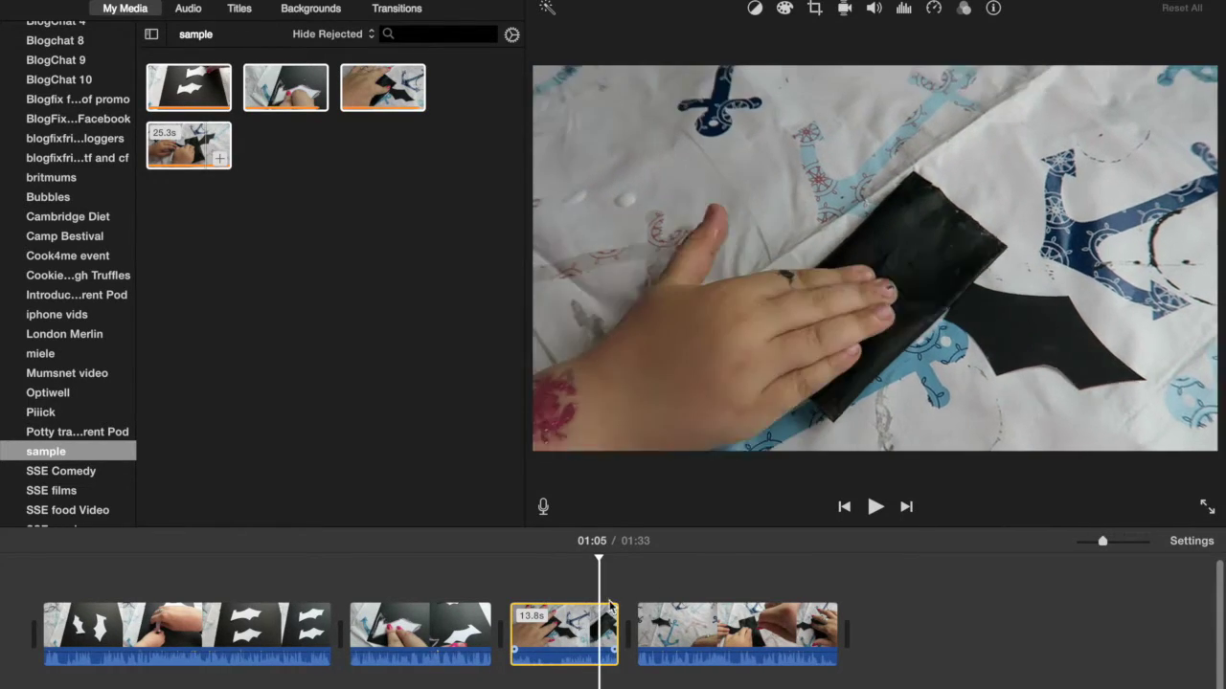
{"action": "left_click", "coordinate": [874, 507]}
{"action": "left_click", "coordinate": [872, 506]}
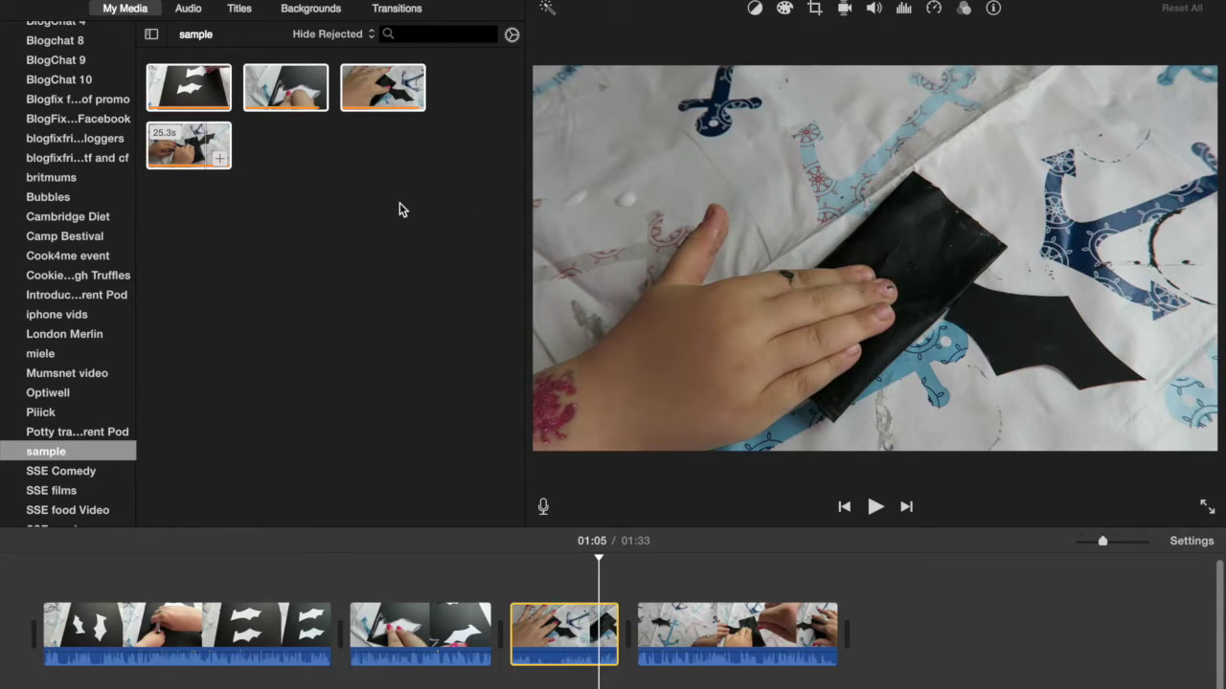
Add a Cross Dissolve transition between the first and second clips and another between the second and third clips
{"action": "left_click", "coordinate": [410, 16]}
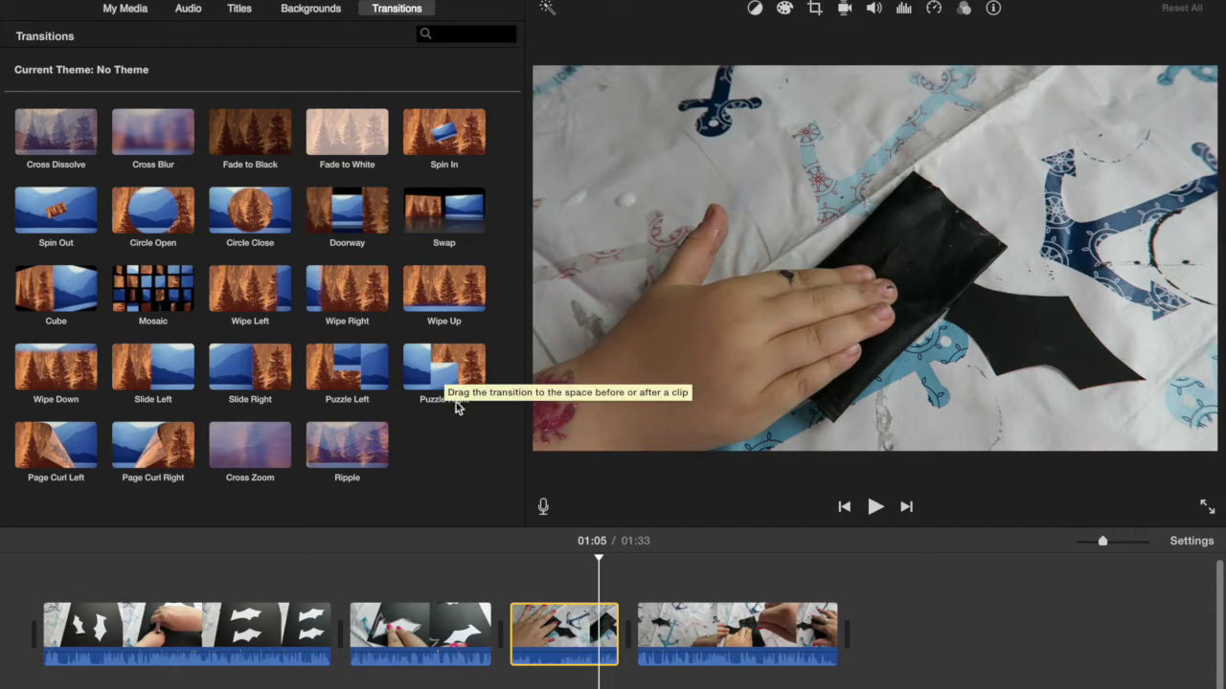
{"action": "left_click", "coordinate": [431, 373]}
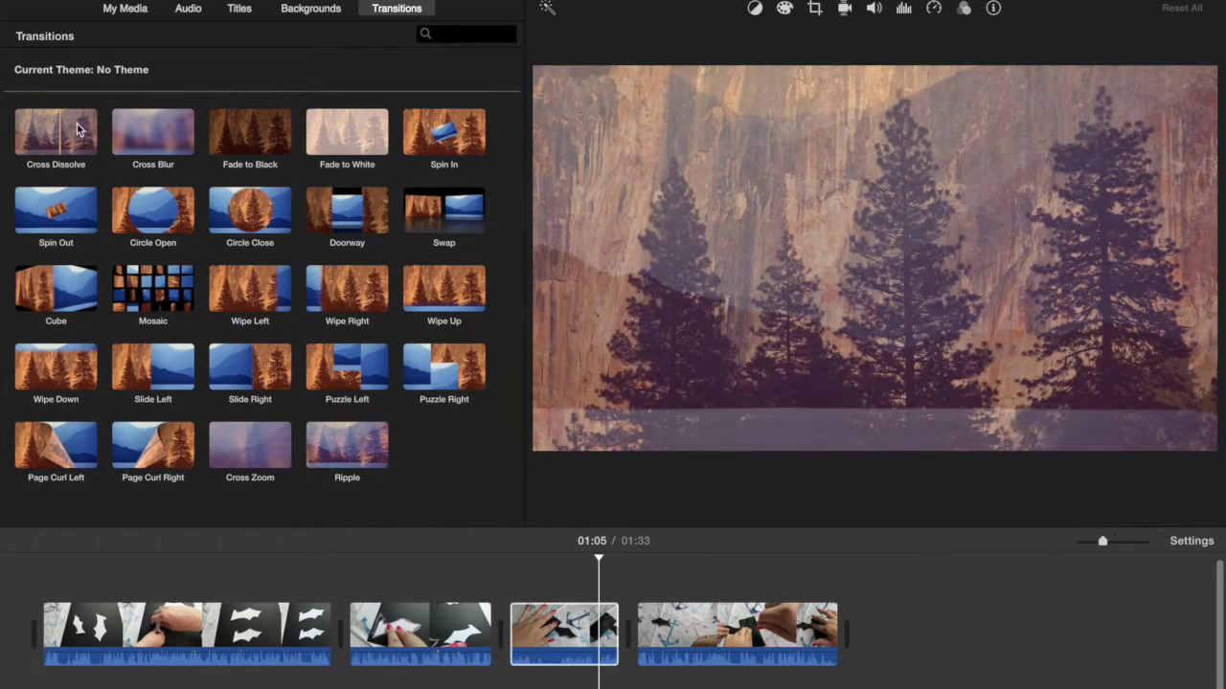
{"action": "left_click", "coordinate": [77, 134]}
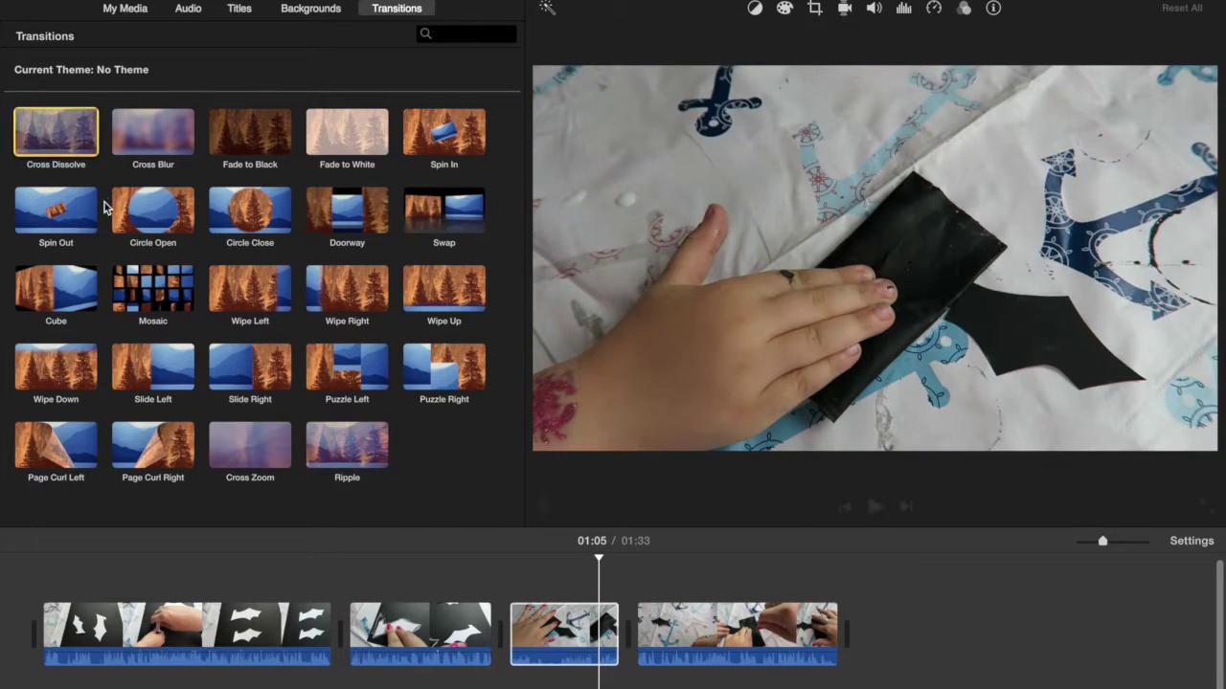
{"action": "left_click_drag", "start_coordinate": [105, 205], "coordinate": [326, 623]}
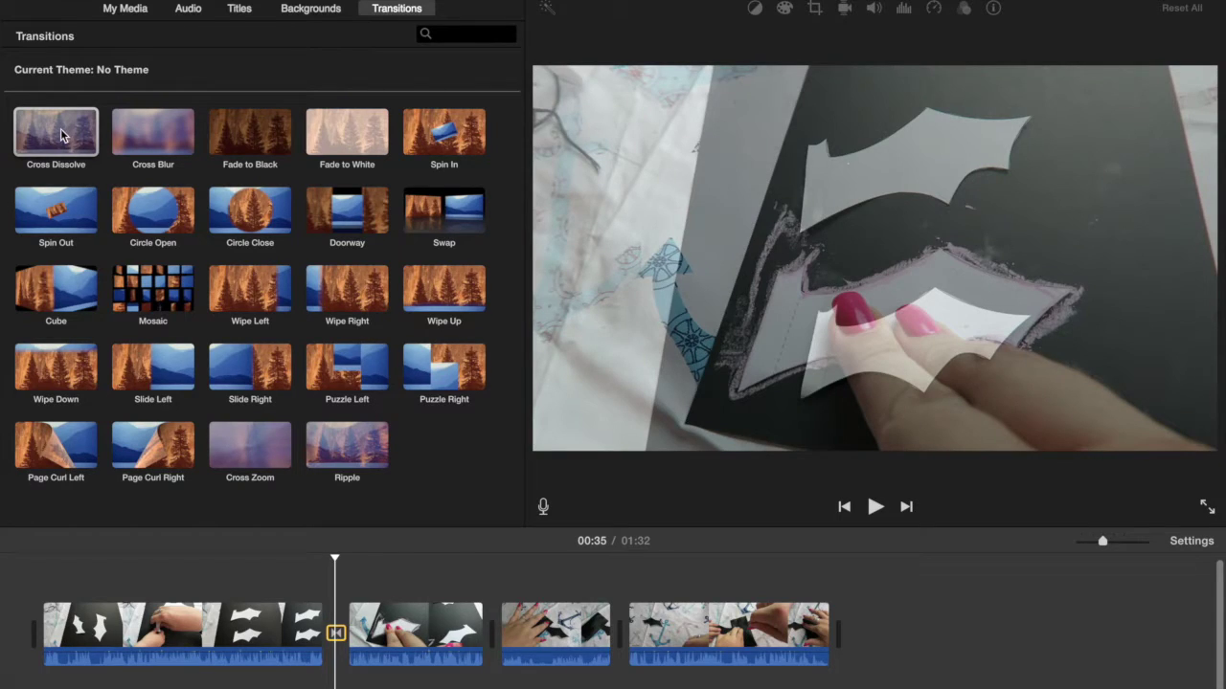
{"action": "left_click_drag", "start_coordinate": [60, 135], "coordinate": [489, 636]}
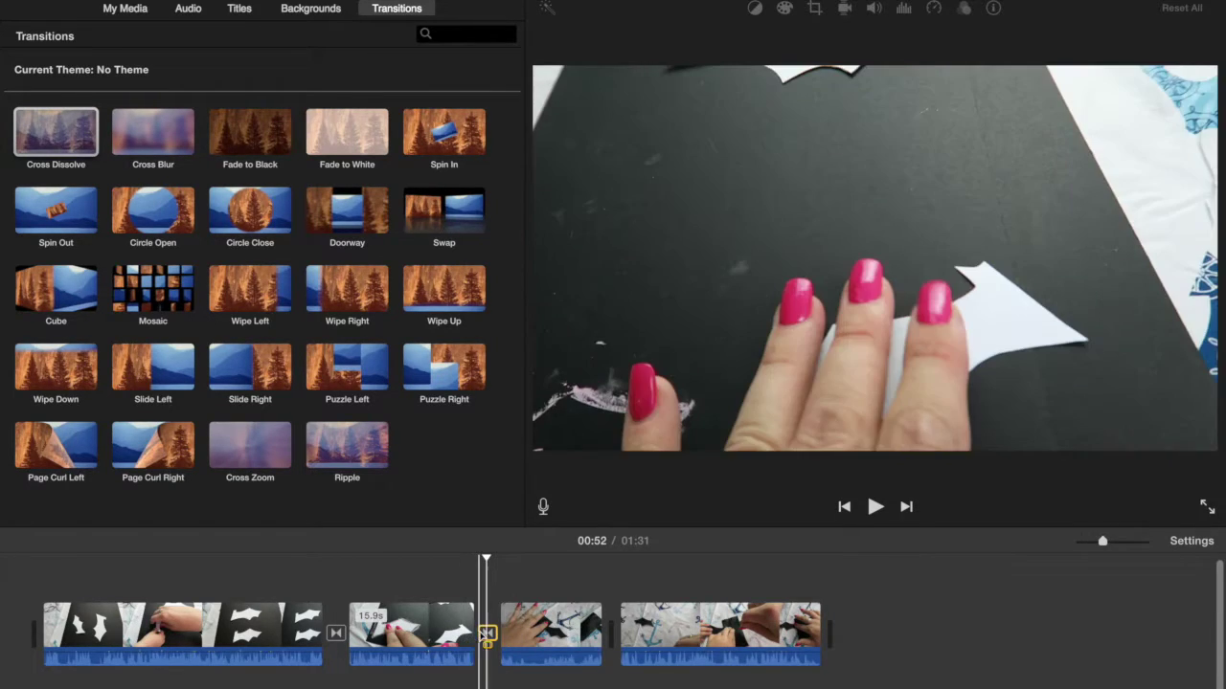
Play the transition between the first and second clips twice, from about 00:34 to 00:38
{"action": "left_click", "coordinate": [313, 597]}
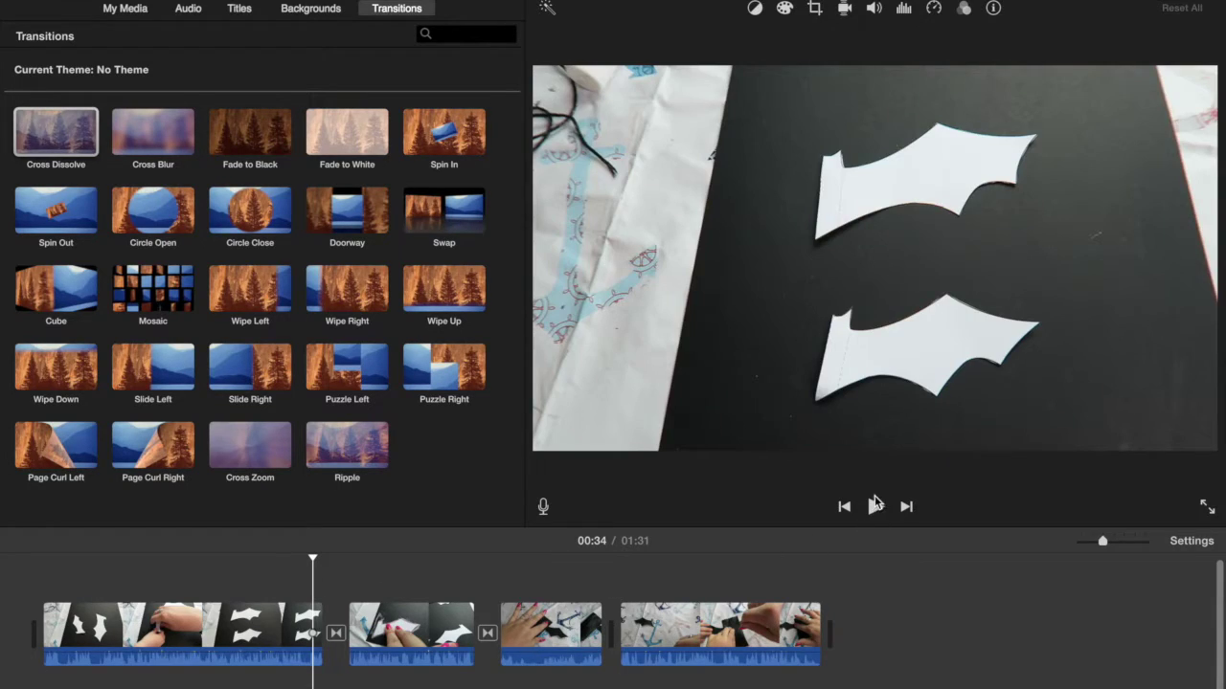
{"action": "left_click", "coordinate": [877, 507]}
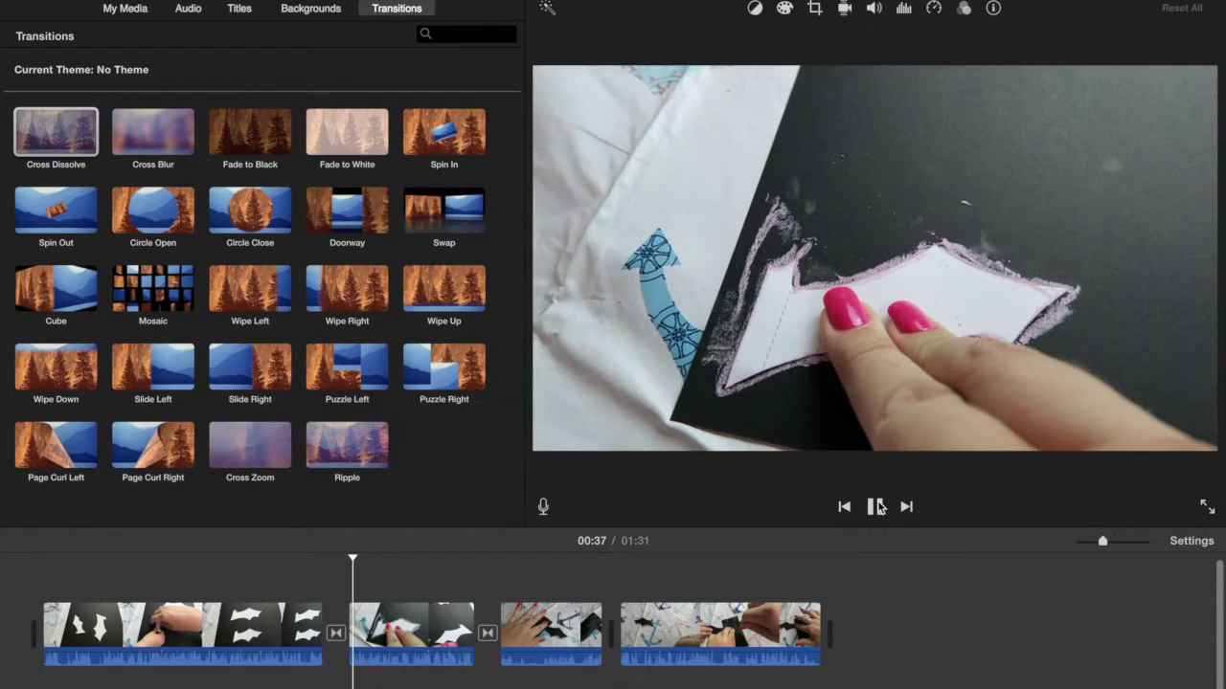
{"action": "left_click", "coordinate": [877, 507]}
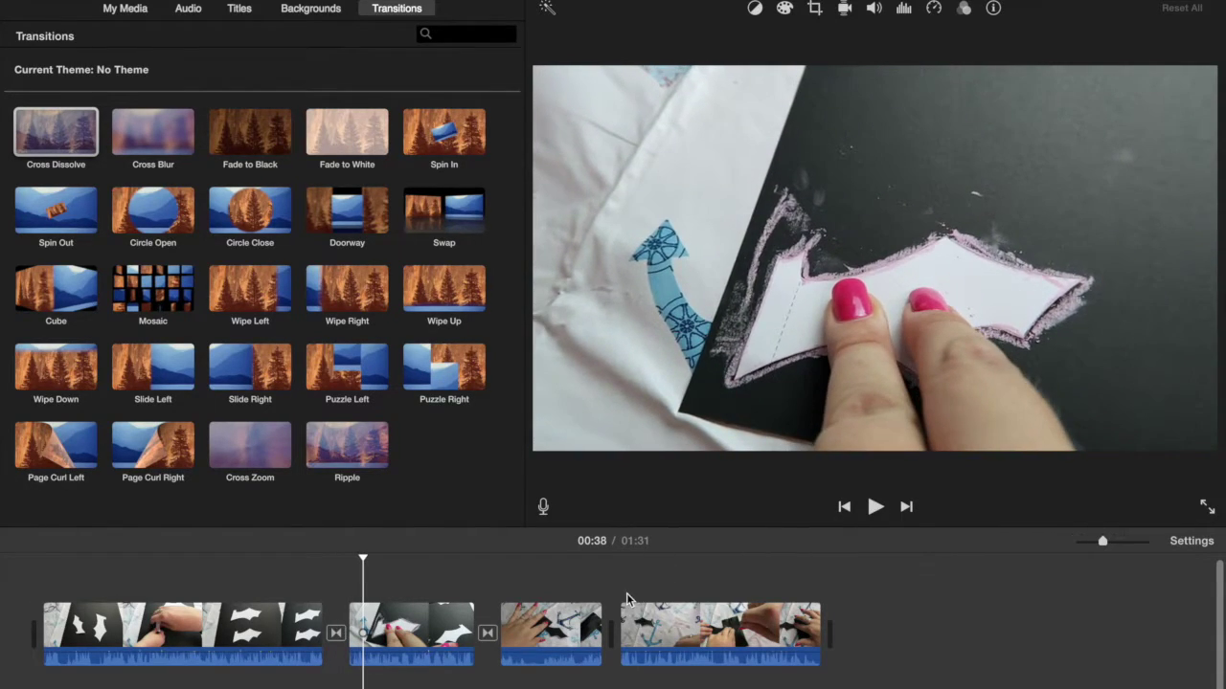
{"action": "left_click", "coordinate": [317, 600]}
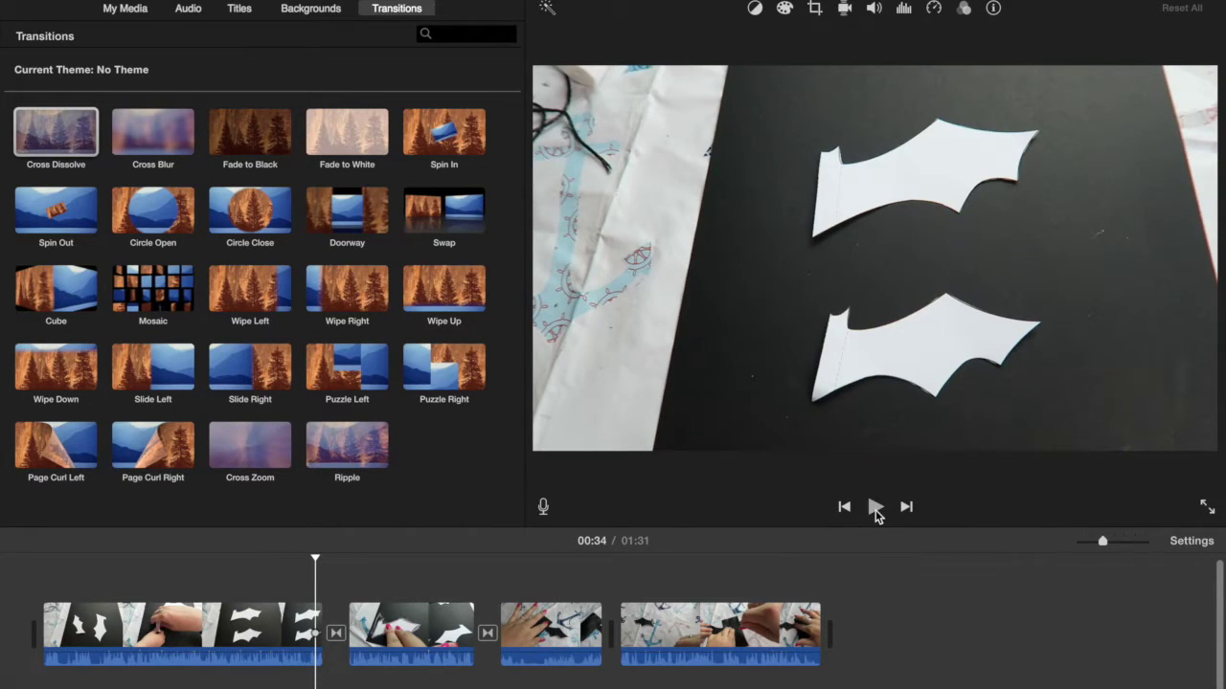
{"action": "left_click", "coordinate": [876, 510]}
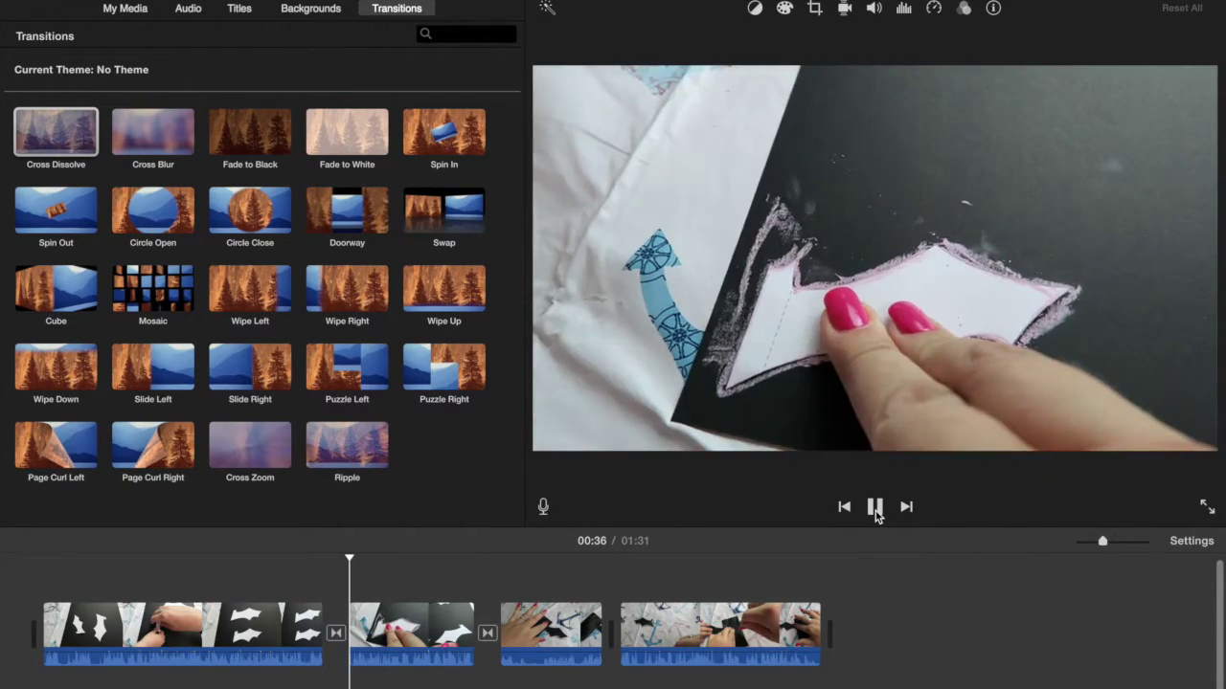
{"action": "left_click", "coordinate": [875, 511]}
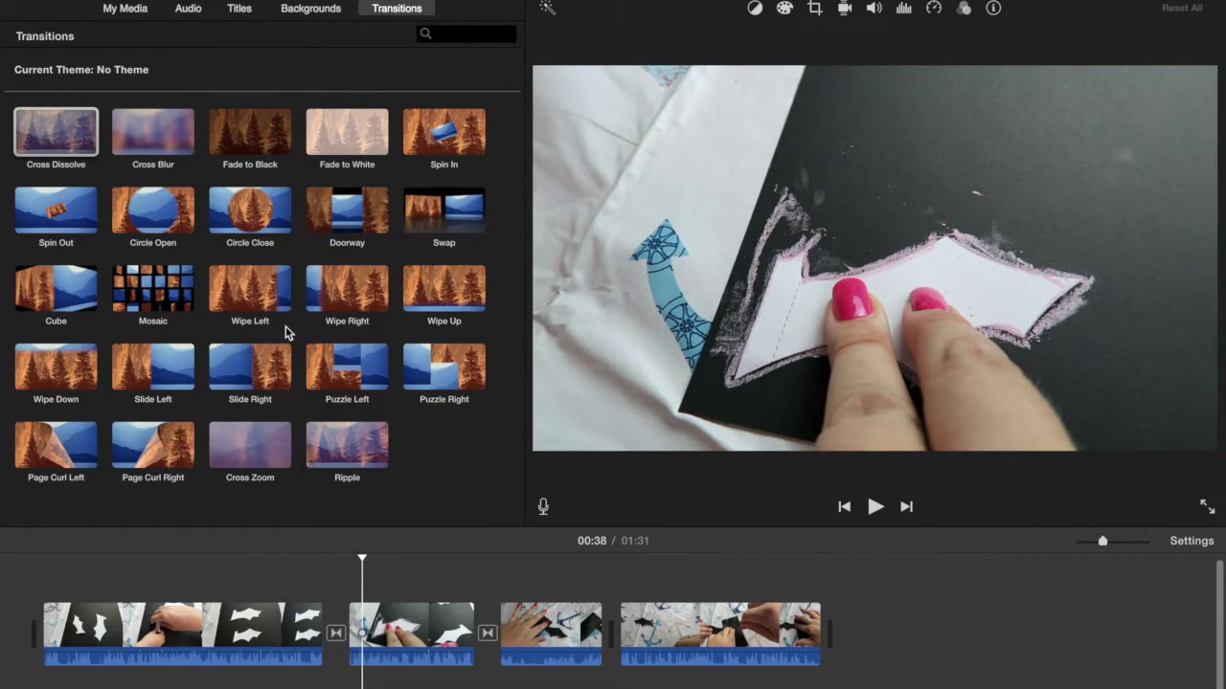
Add a Cross Blur transition between the third and fourth clips and play across it from about 01:04 to 01:07
{"action": "left_click_drag", "start_coordinate": [161, 136], "coordinate": [609, 634]}
{"action": "left_click", "coordinate": [587, 601]}
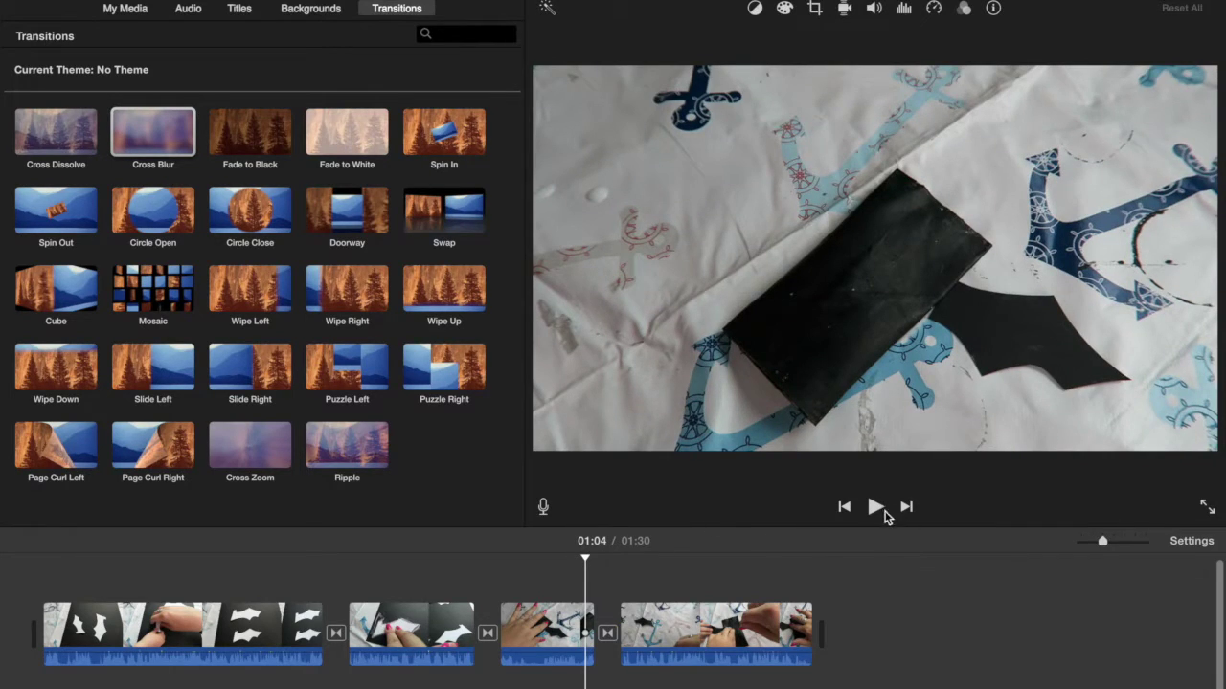
{"action": "left_click", "coordinate": [875, 507]}
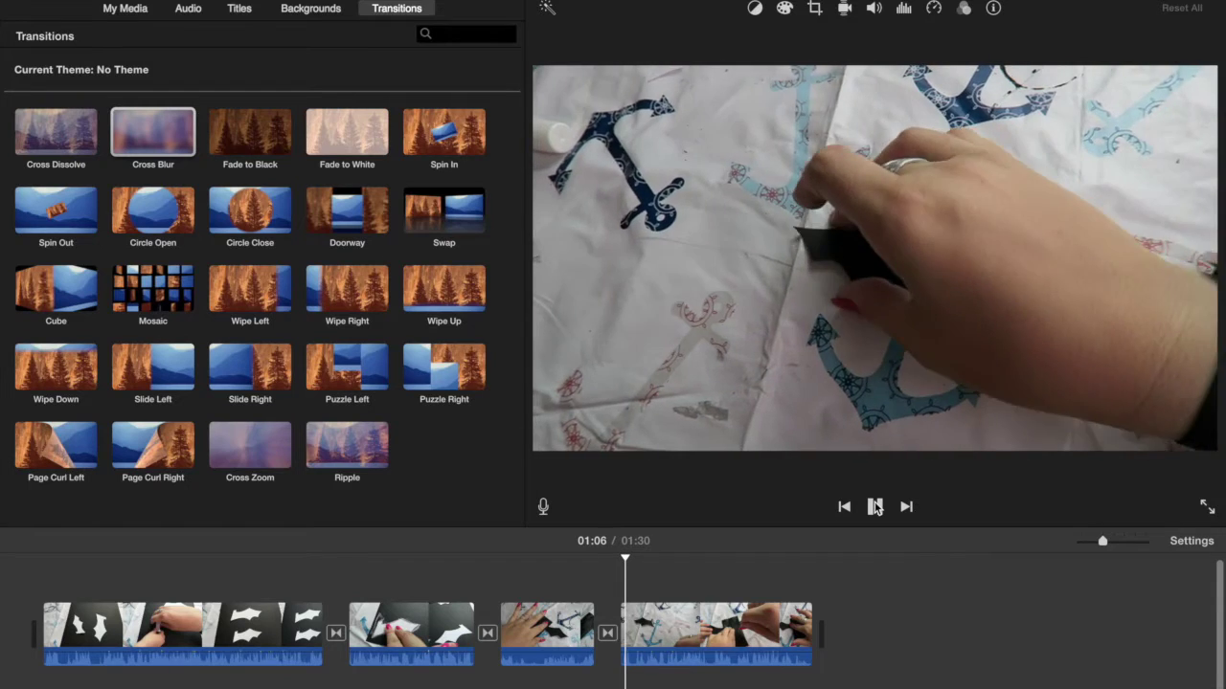
{"action": "left_click", "coordinate": [875, 507]}
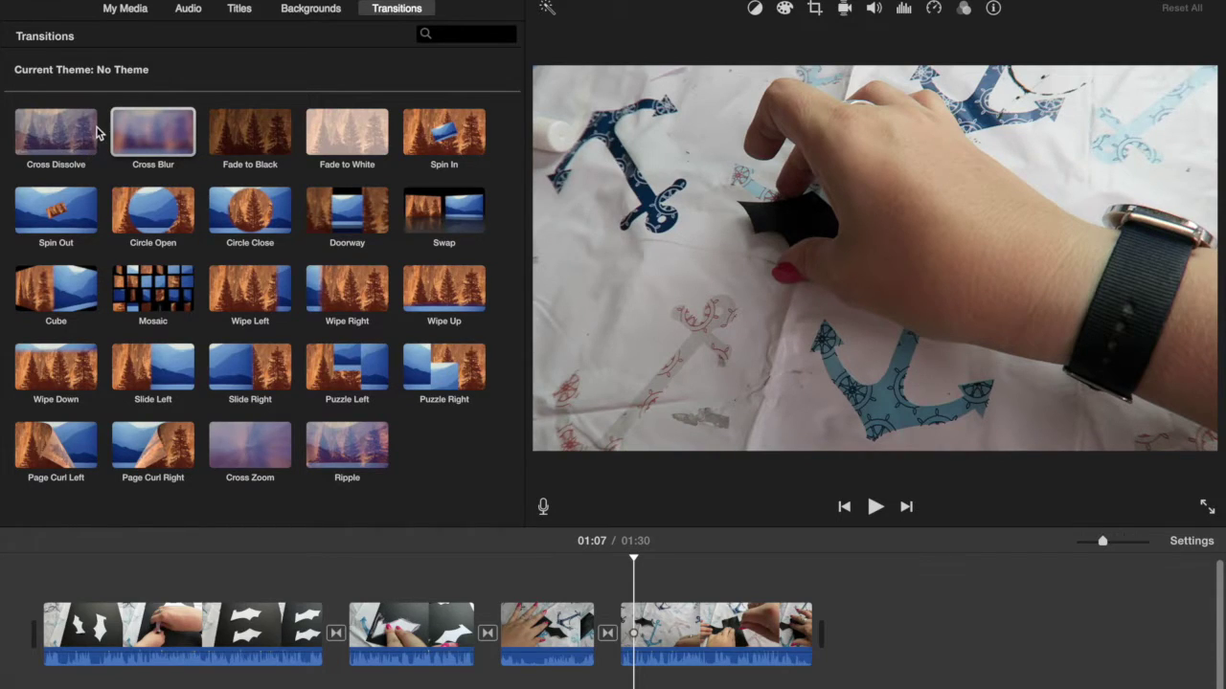
Add a Fade to White transition after the last clip on the timeline
{"action": "left_click", "coordinate": [149, 147]}
{"action": "left_click_drag", "start_coordinate": [326, 131], "coordinate": [819, 631]}
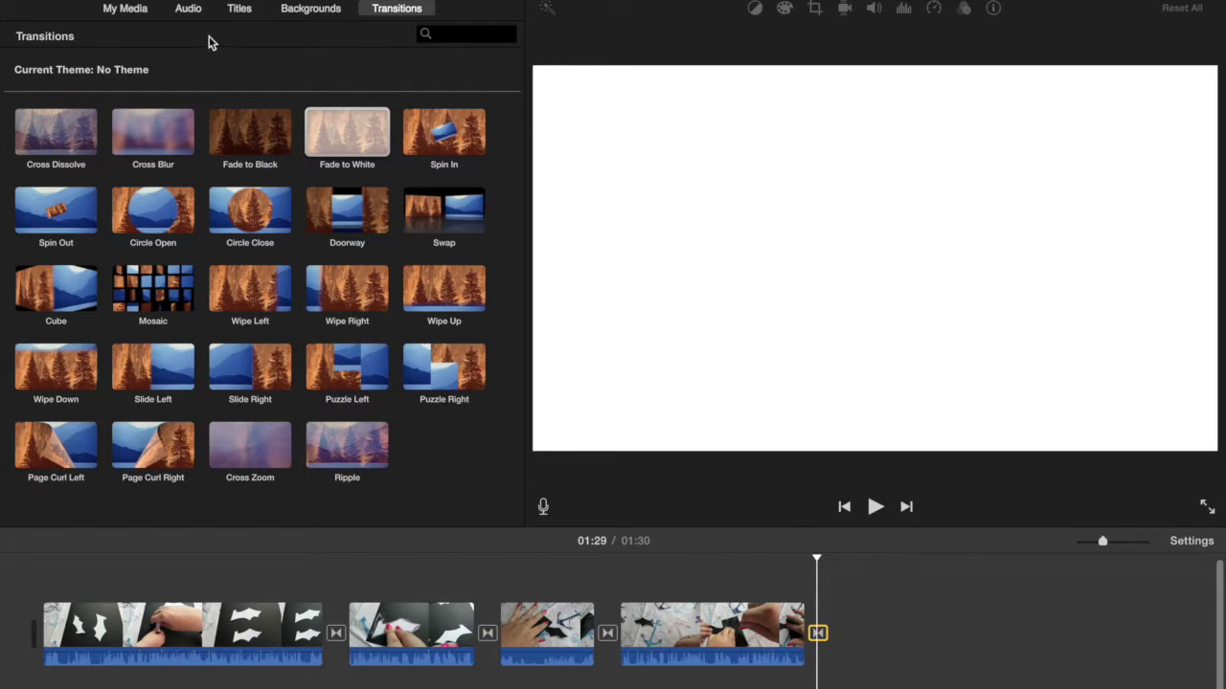
Go back to the media library and open the Blog Fix Friday event that holds the subscribe end card
{"action": "left_click", "coordinate": [131, 11]}
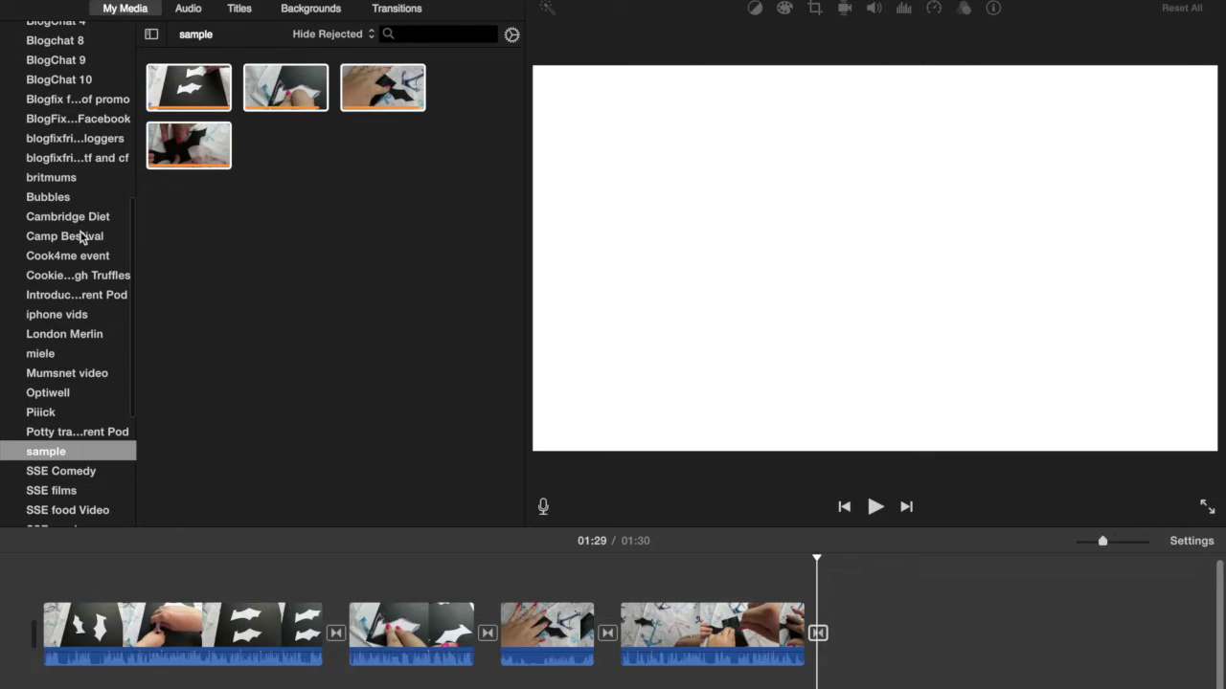
{"action": "left_click", "coordinate": [70, 99]}
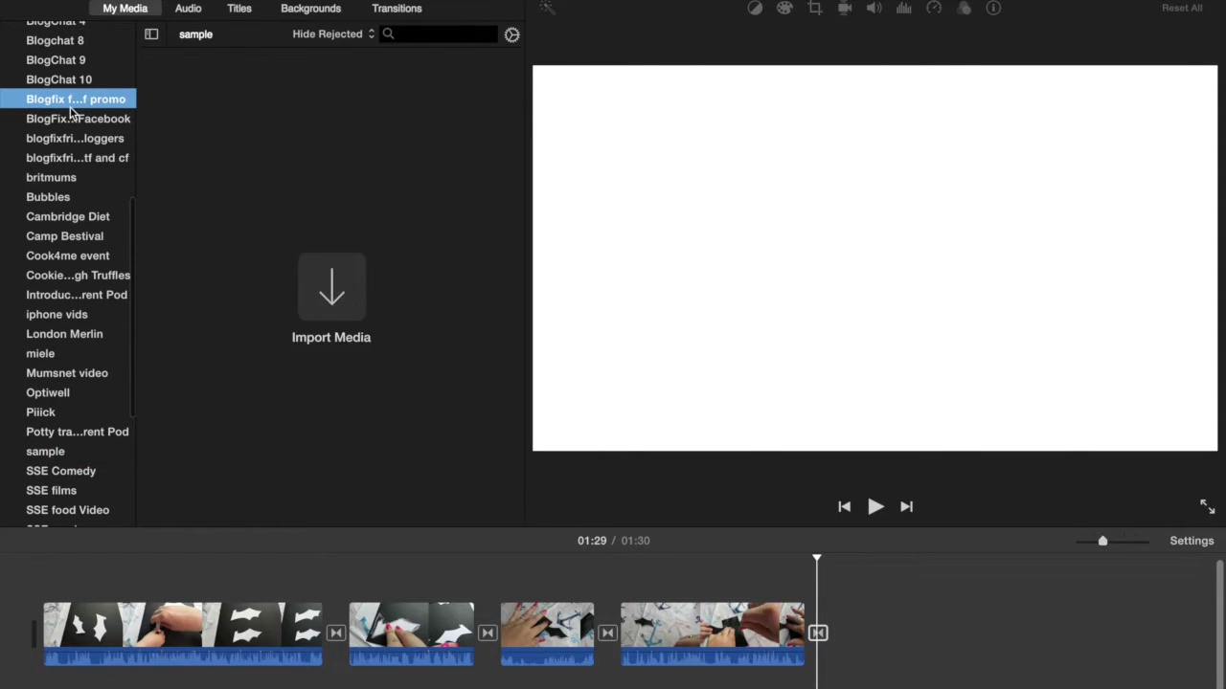
{"action": "left_click", "coordinate": [70, 158]}
{"action": "scroll", "coordinate": [70, 148], "scroll_direction": "up", "scroll_amount": 3}
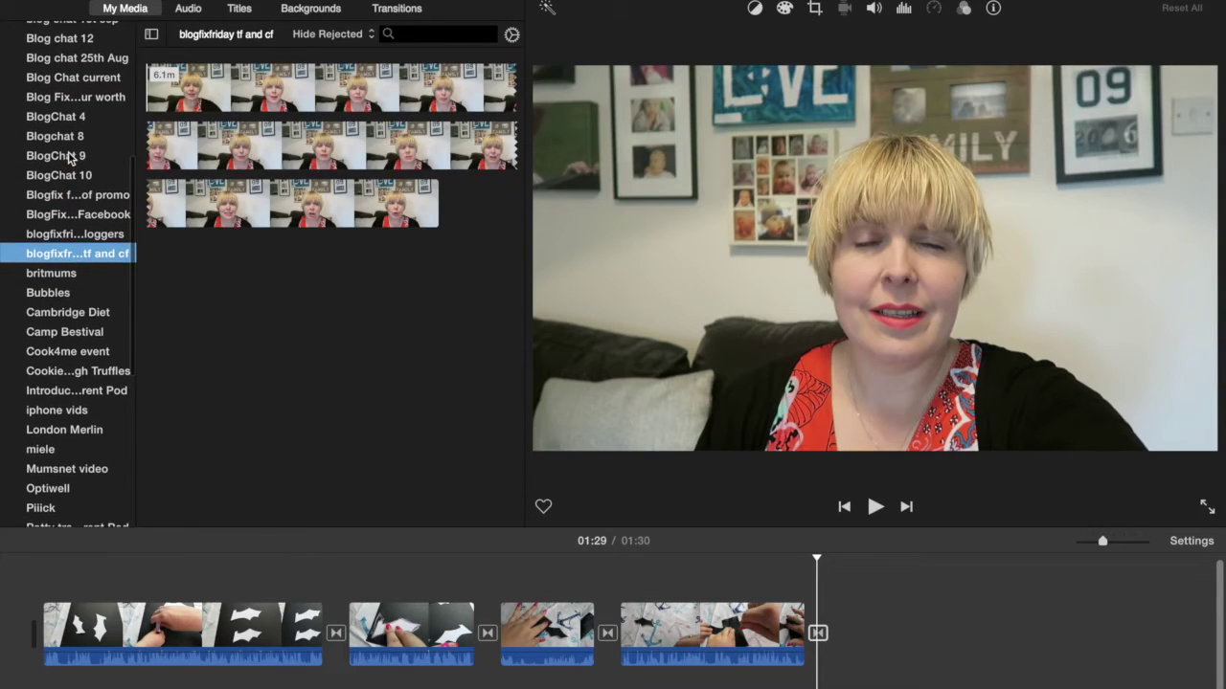
{"action": "left_click", "coordinate": [78, 109]}
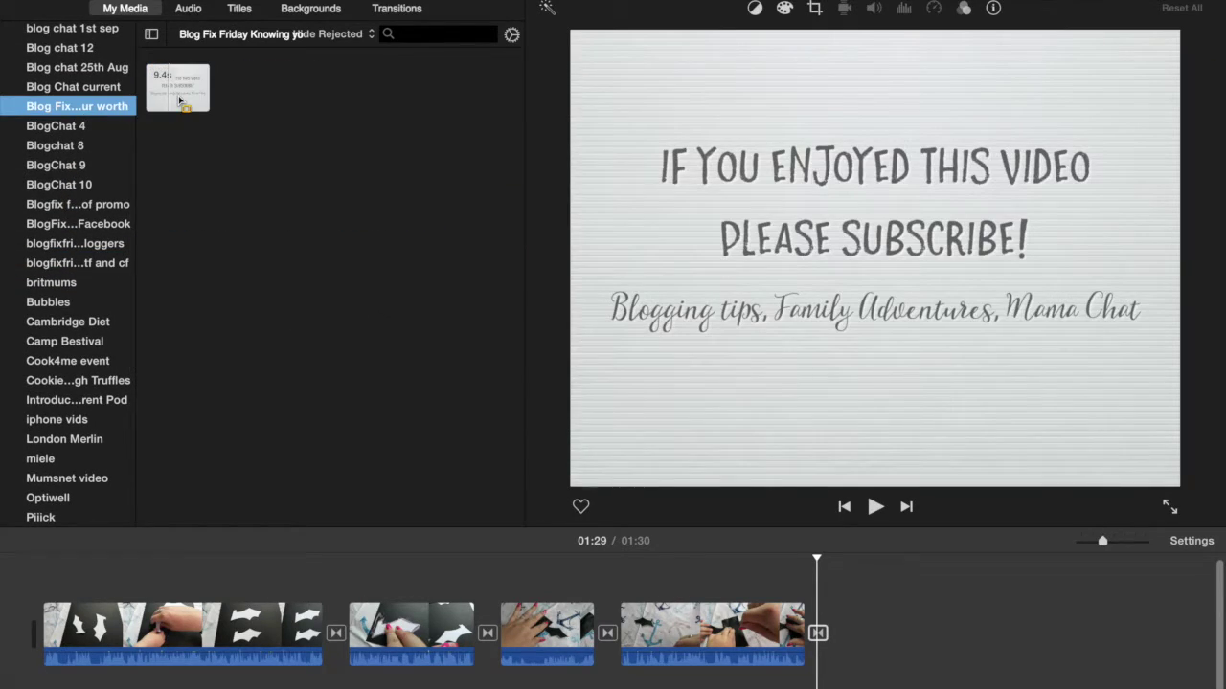
Add 4.0 s of the subscribe end card to the end of the movie and extend the end of that clip
{"action": "left_click", "coordinate": [241, 105]}
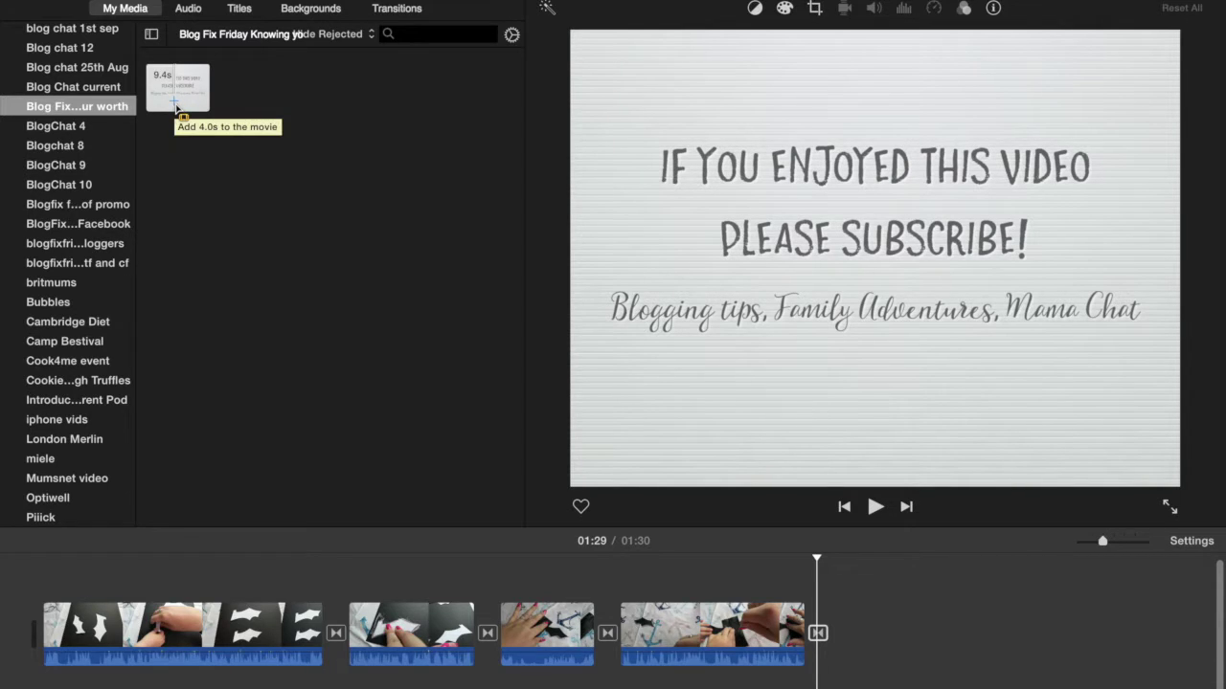
{"action": "left_click", "coordinate": [175, 106]}
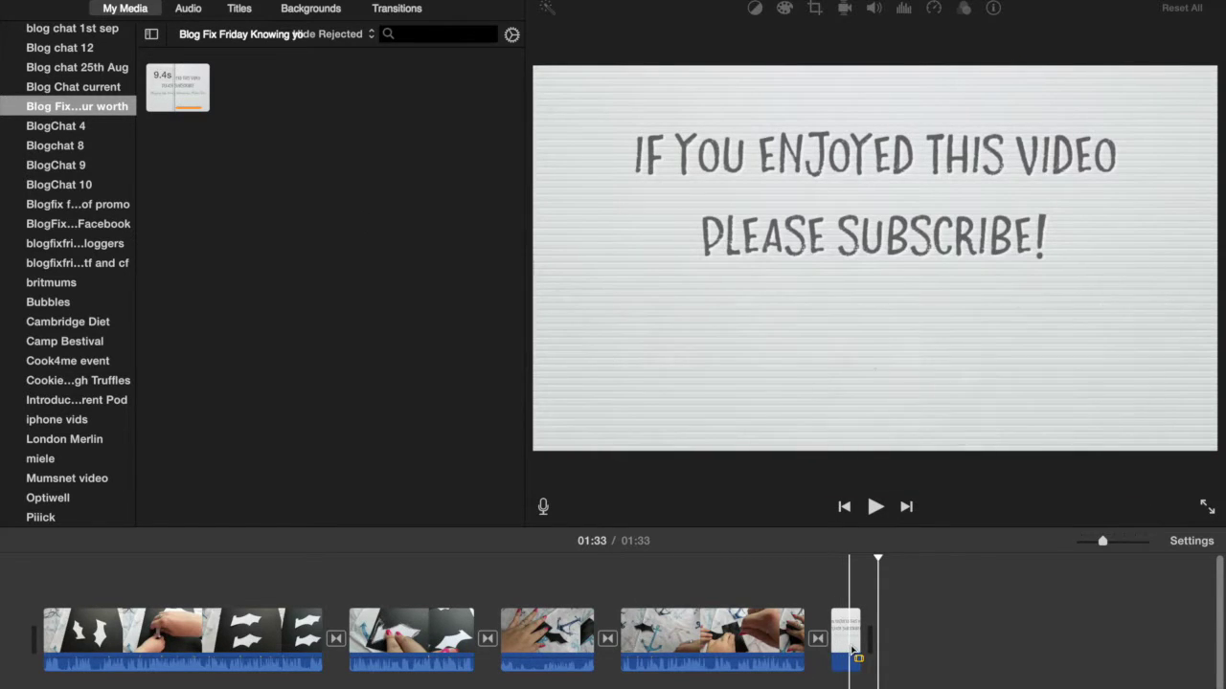
{"action": "left_click", "coordinate": [850, 652]}
{"action": "left_click_drag", "start_coordinate": [859, 647], "coordinate": [896, 642]}
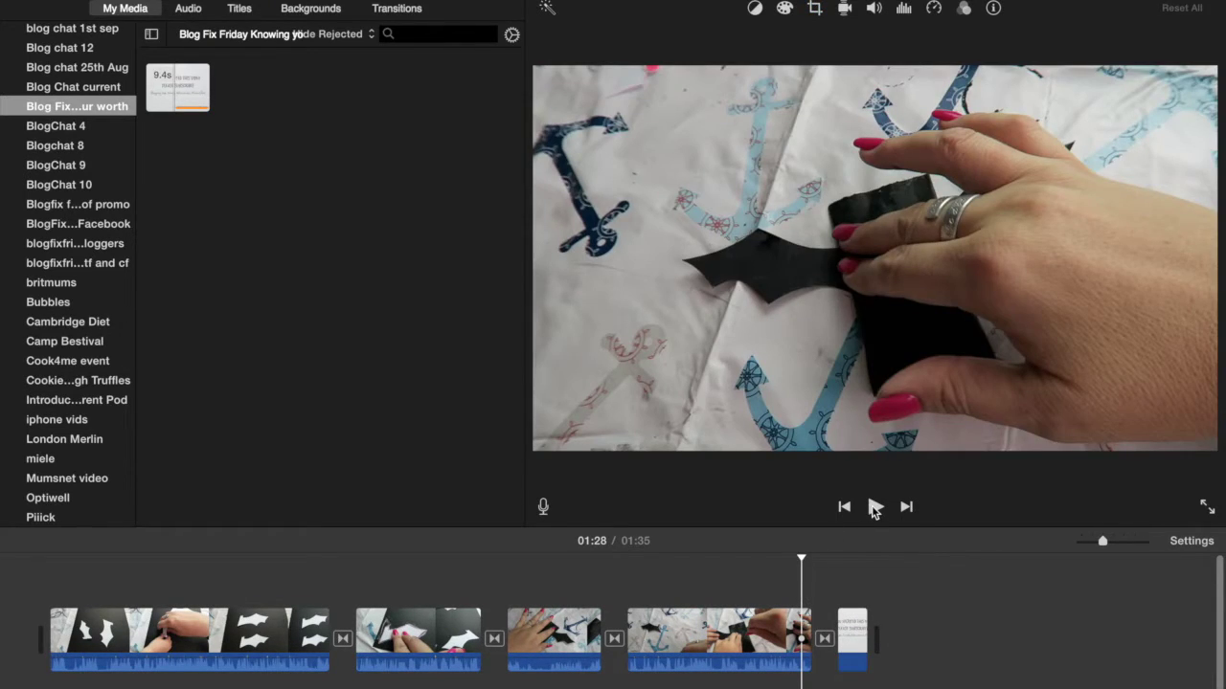
Play from 01:28 across the Fade to White transition into the subscribe end card, stopping at about 01:32
{"action": "left_click", "coordinate": [873, 508]}
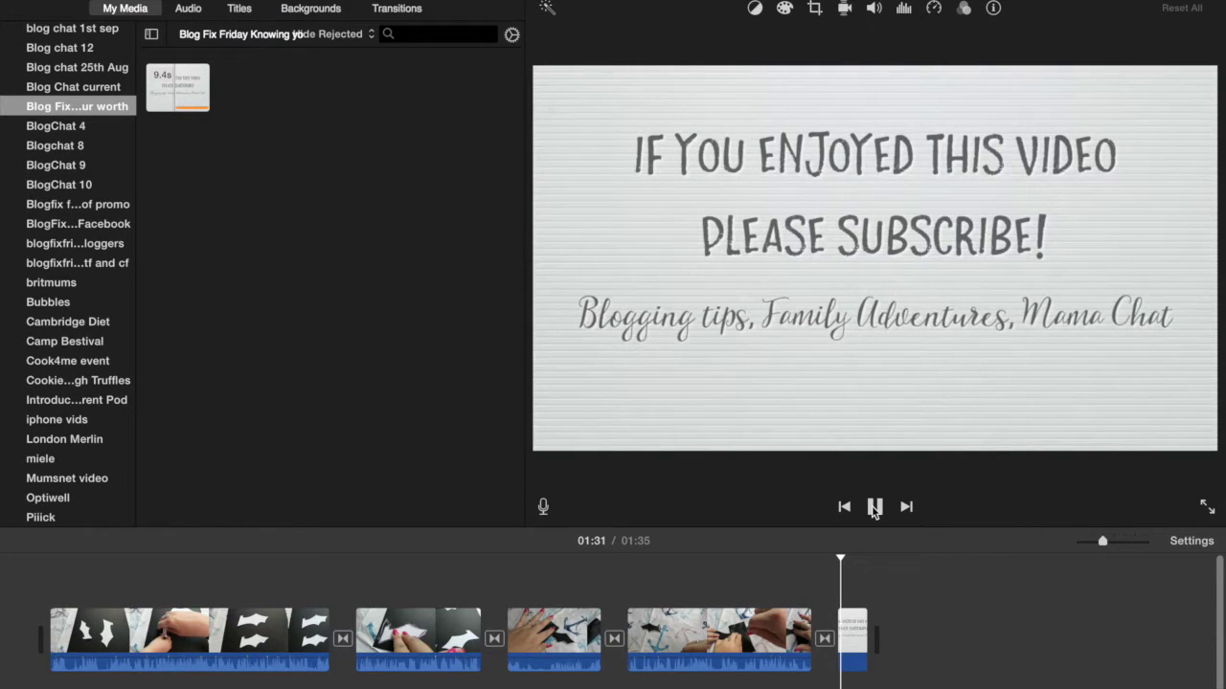
{"action": "left_click", "coordinate": [873, 508]}
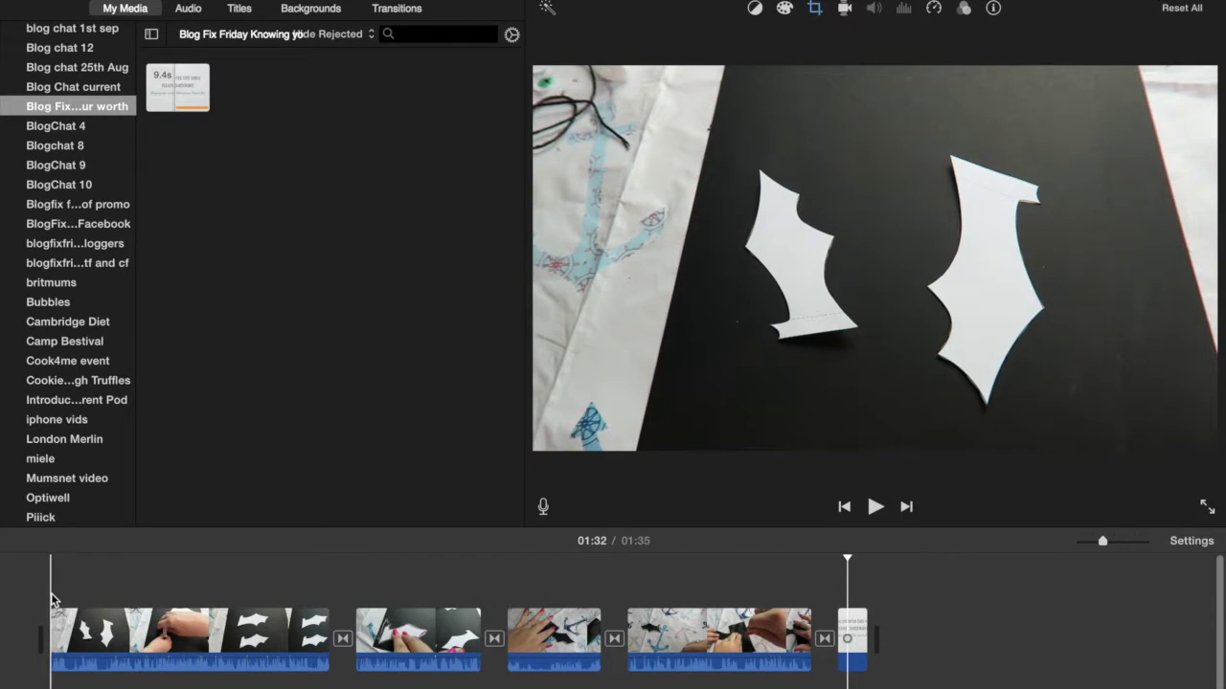
Add a Reveal title at the start of the first clip with the text "Crafting!"
{"action": "left_click", "coordinate": [51, 599]}
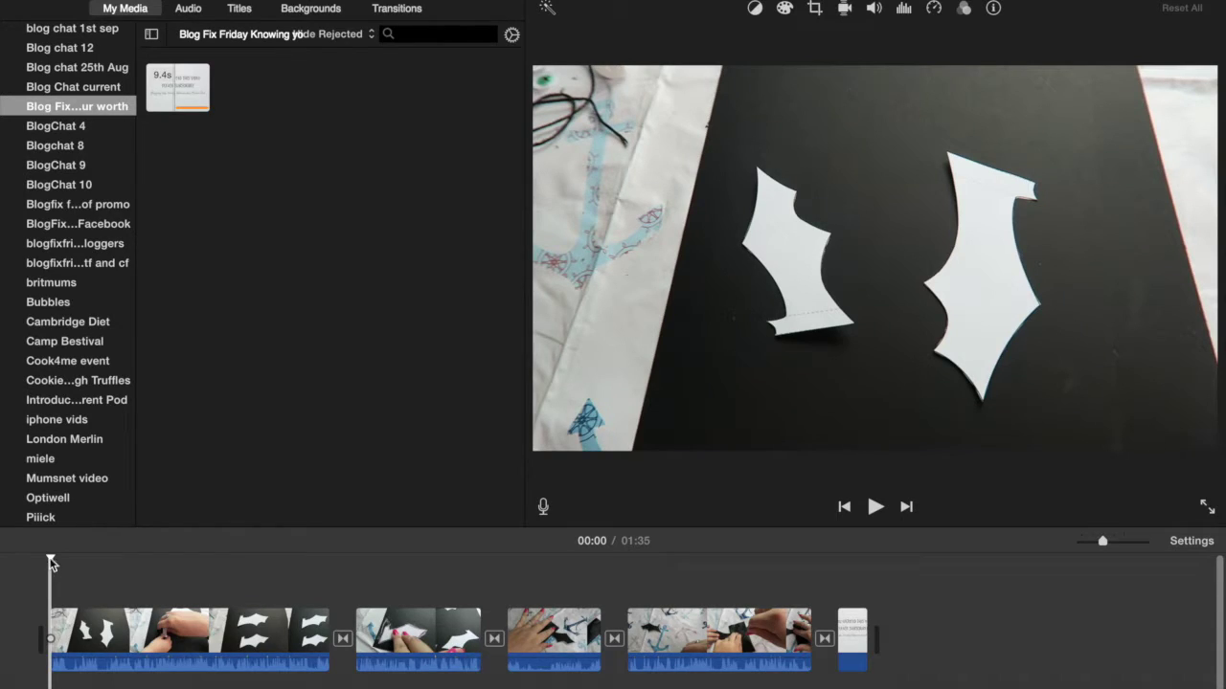
{"action": "left_click", "coordinate": [240, 10]}
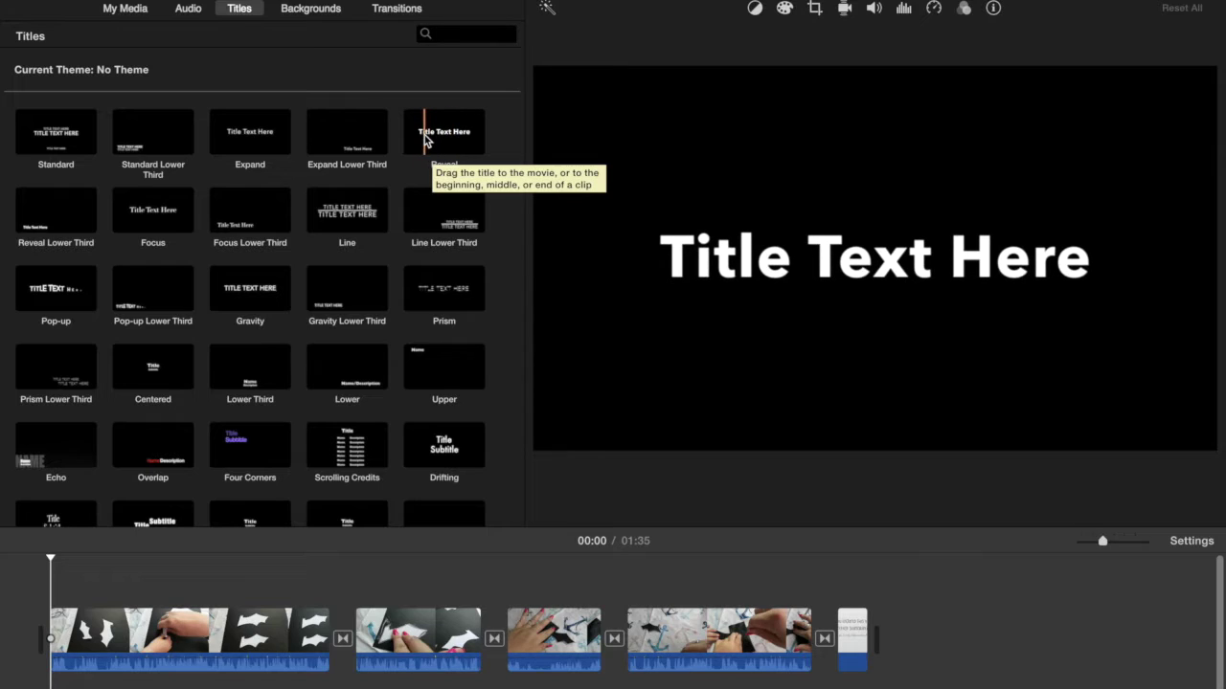
{"action": "left_click_drag", "start_coordinate": [443, 141], "coordinate": [56, 594]}
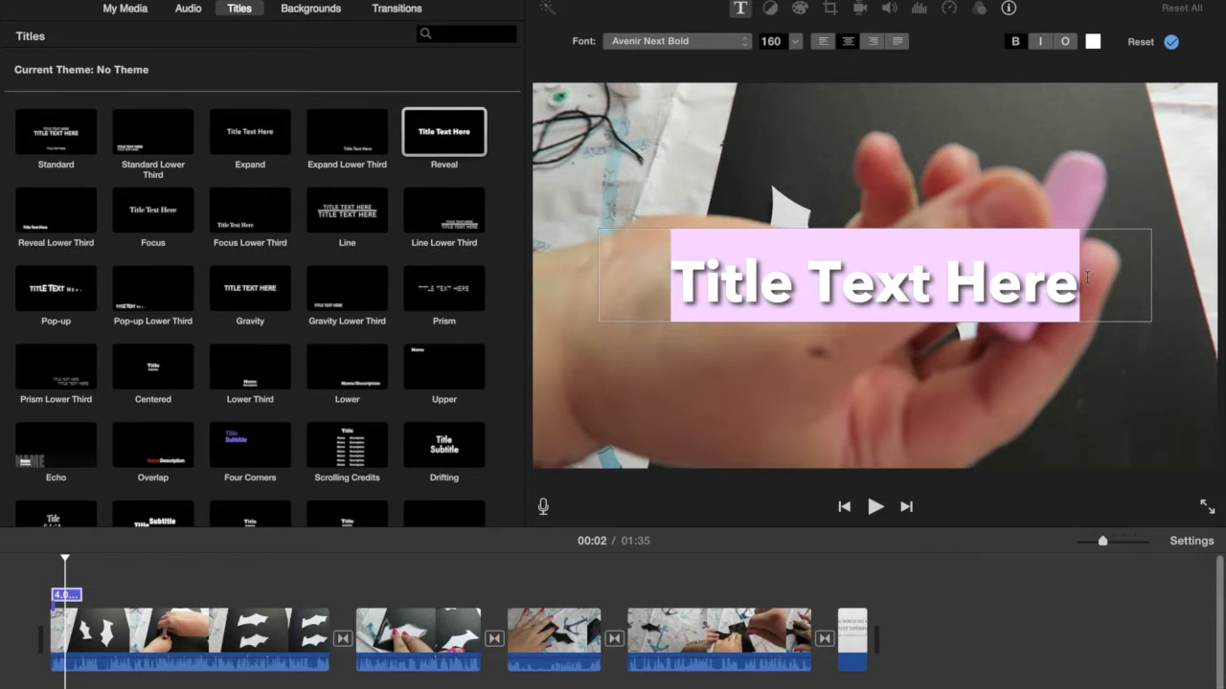
{"action": "type", "text": "Cr"}
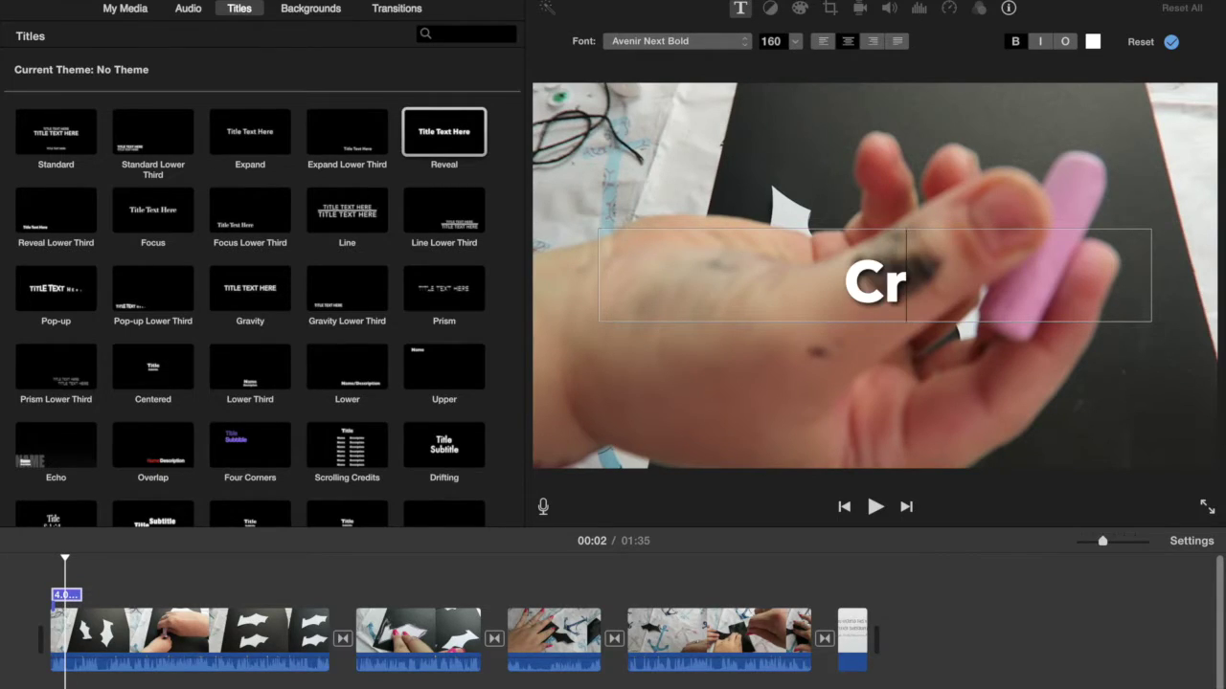
{"action": "type", "text": "aftin"}
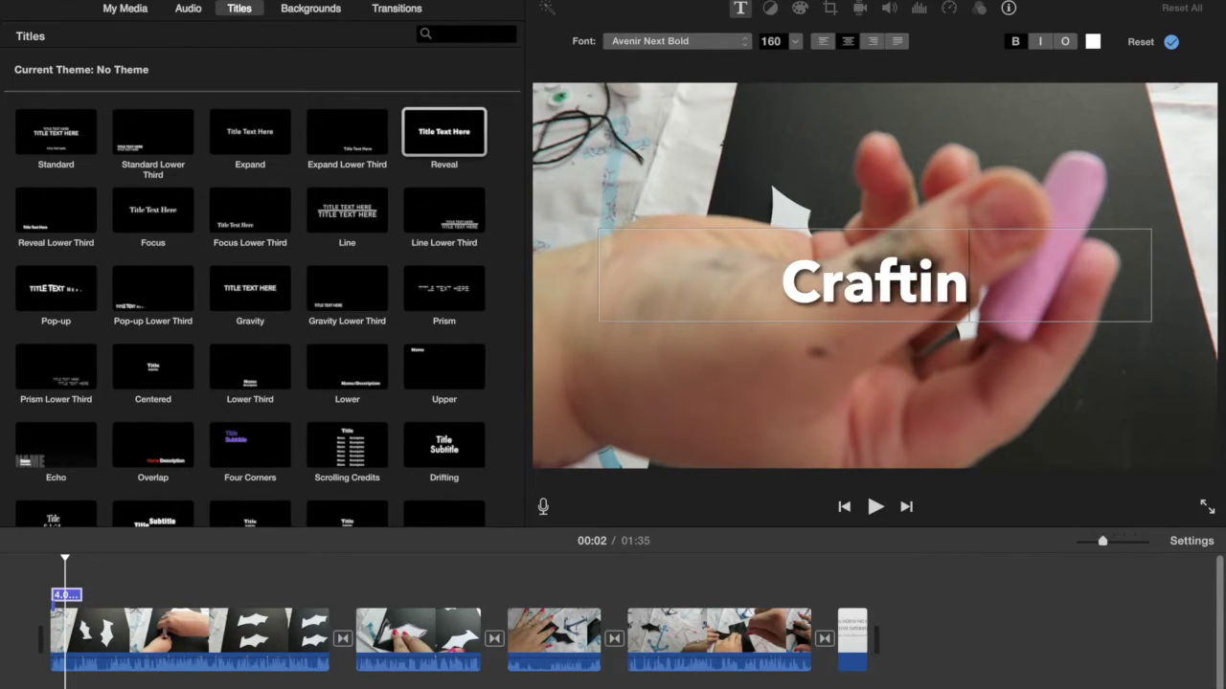
{"action": "type", "text": "g!"}
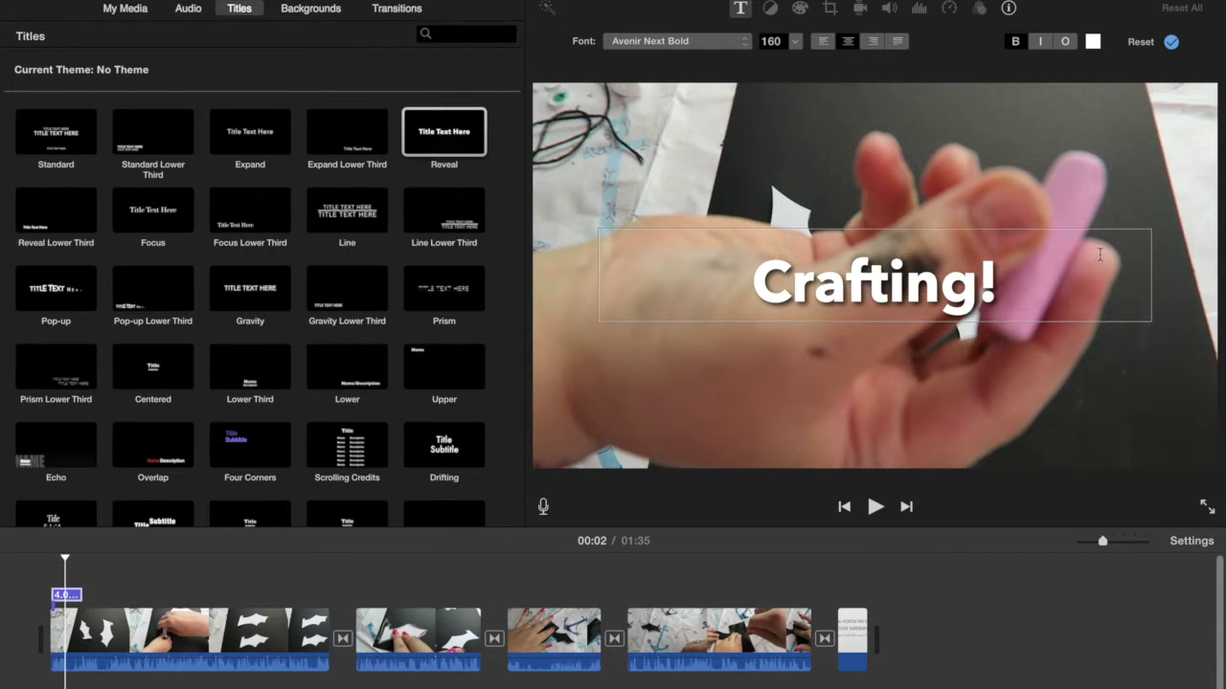
{"action": "left_click", "coordinate": [1068, 150]}
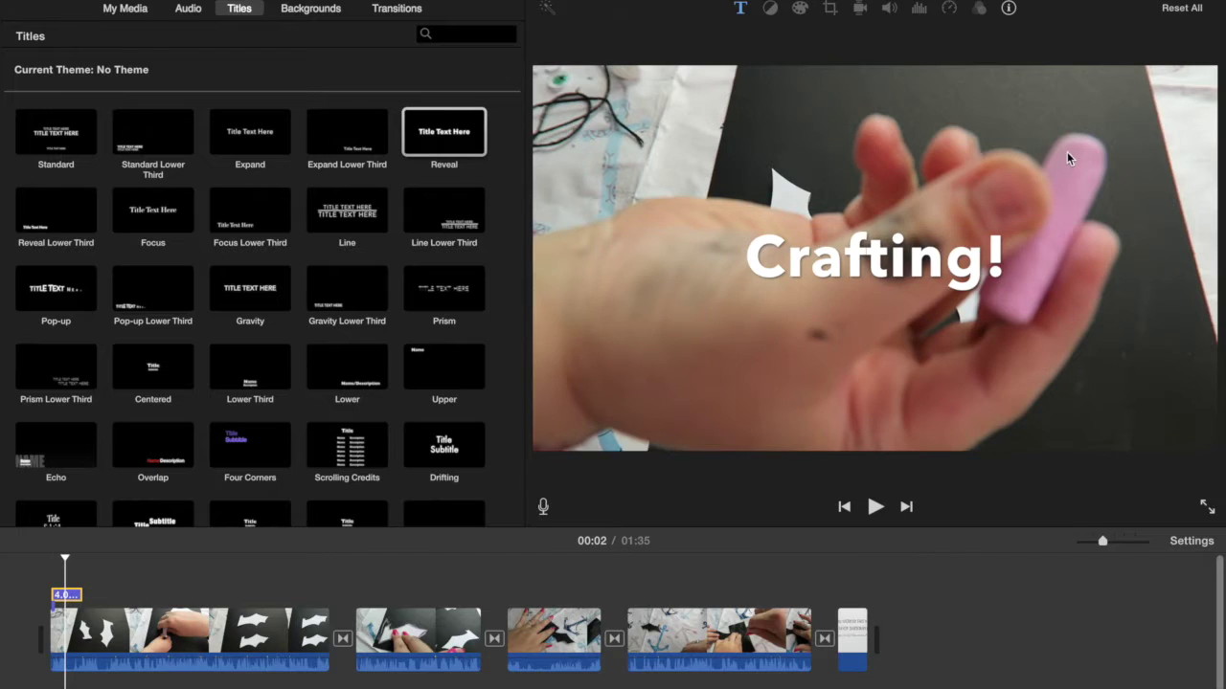
Play the opening title from the start of the movie to about 00:05
{"action": "left_click", "coordinate": [79, 565]}
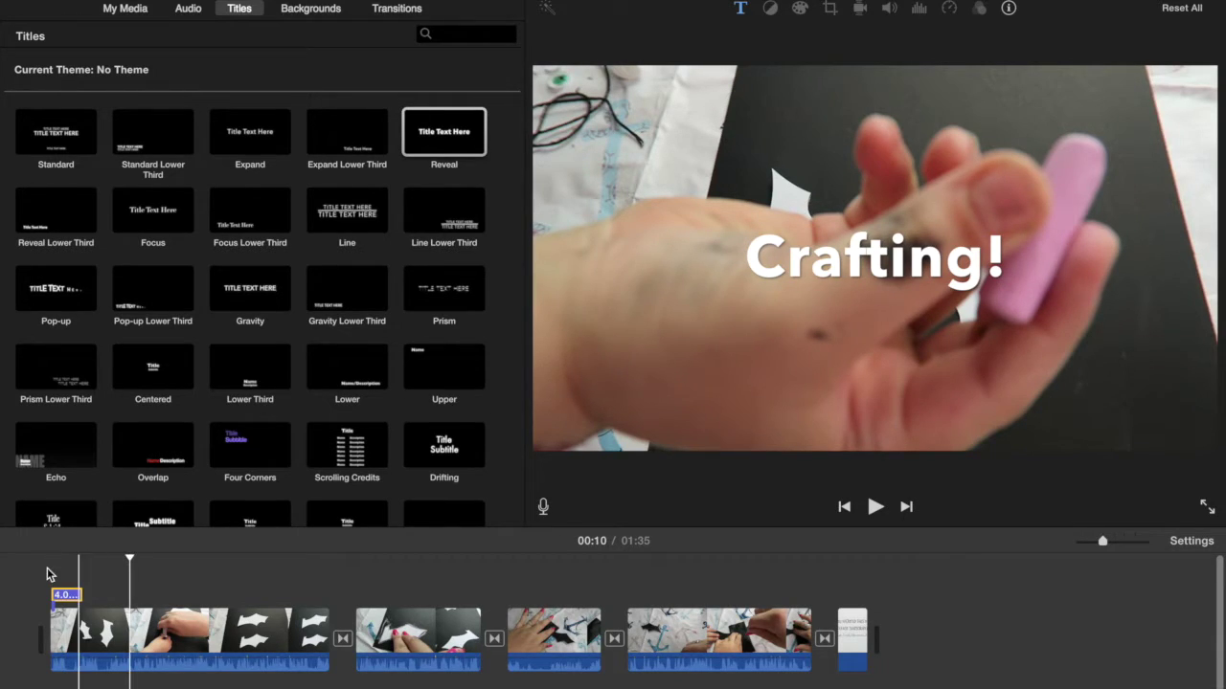
{"action": "left_click", "coordinate": [47, 568]}
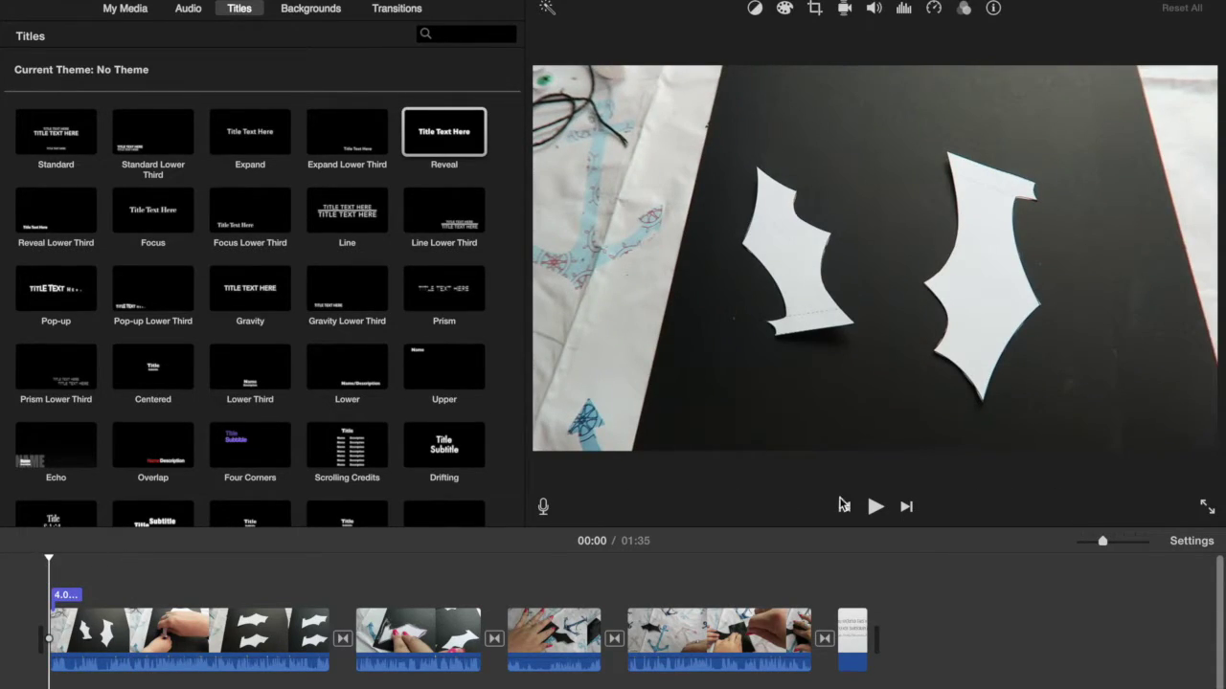
{"action": "left_click", "coordinate": [875, 509]}
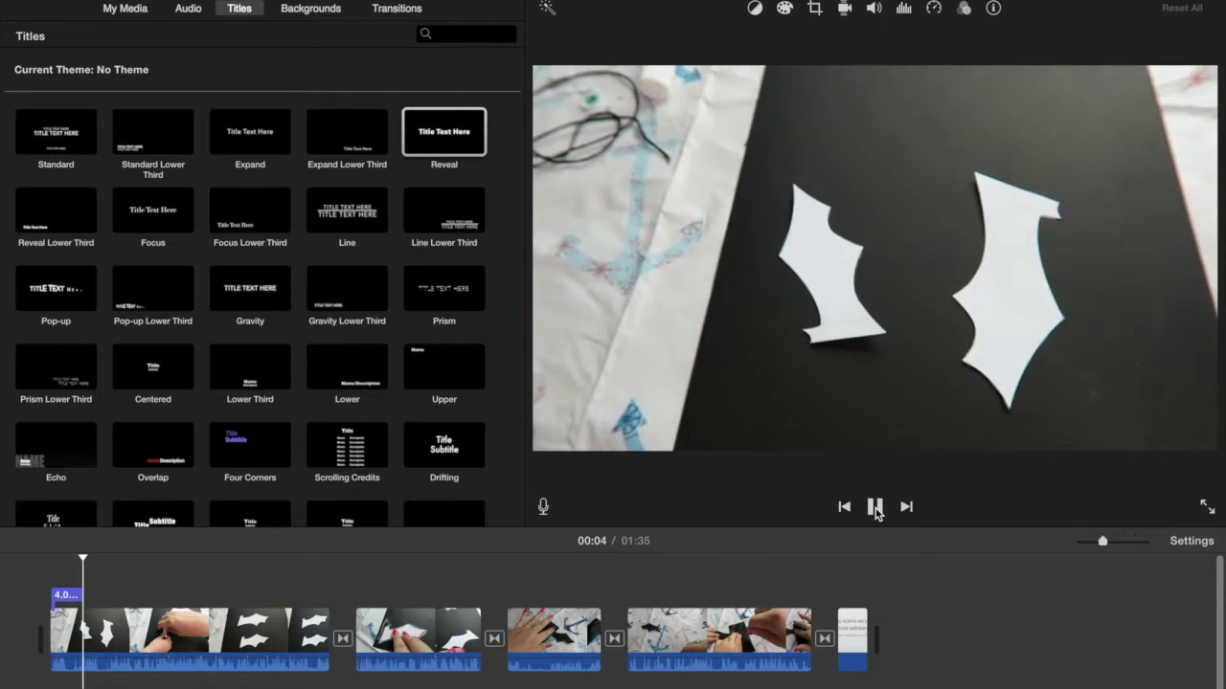
{"action": "left_click", "coordinate": [875, 508]}
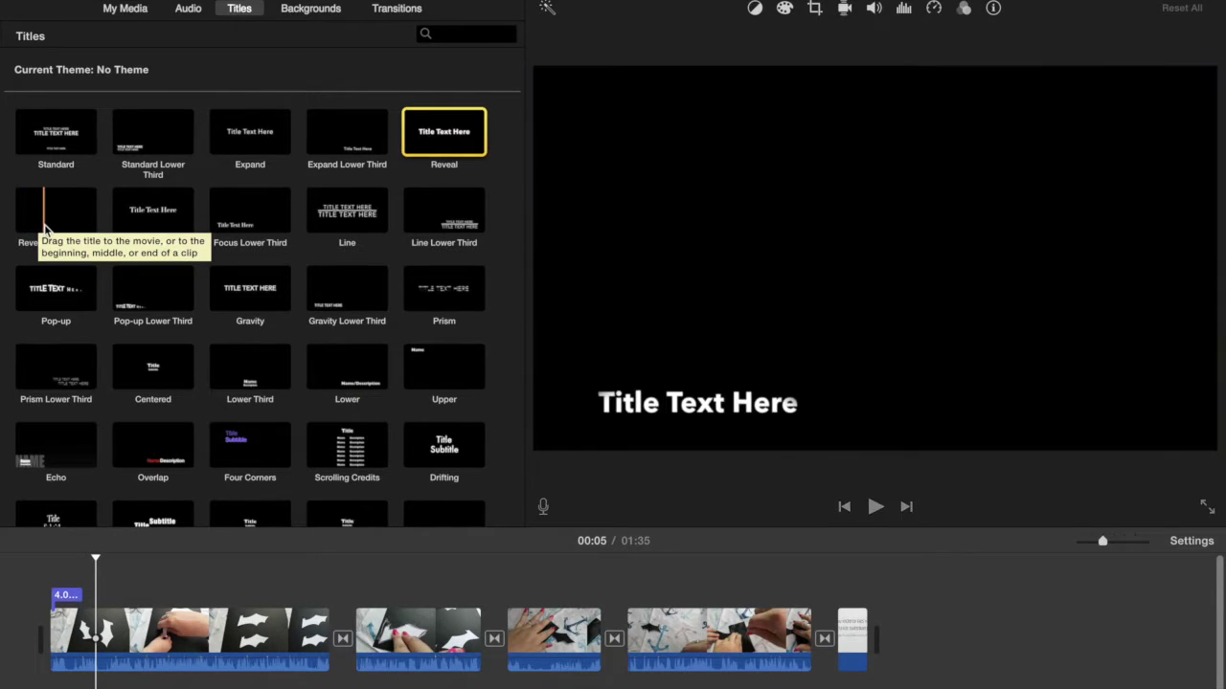
Add a Reveal Lower Third title over the second clip with the text "oops forgot it's black card"
{"action": "left_click", "coordinate": [45, 215]}
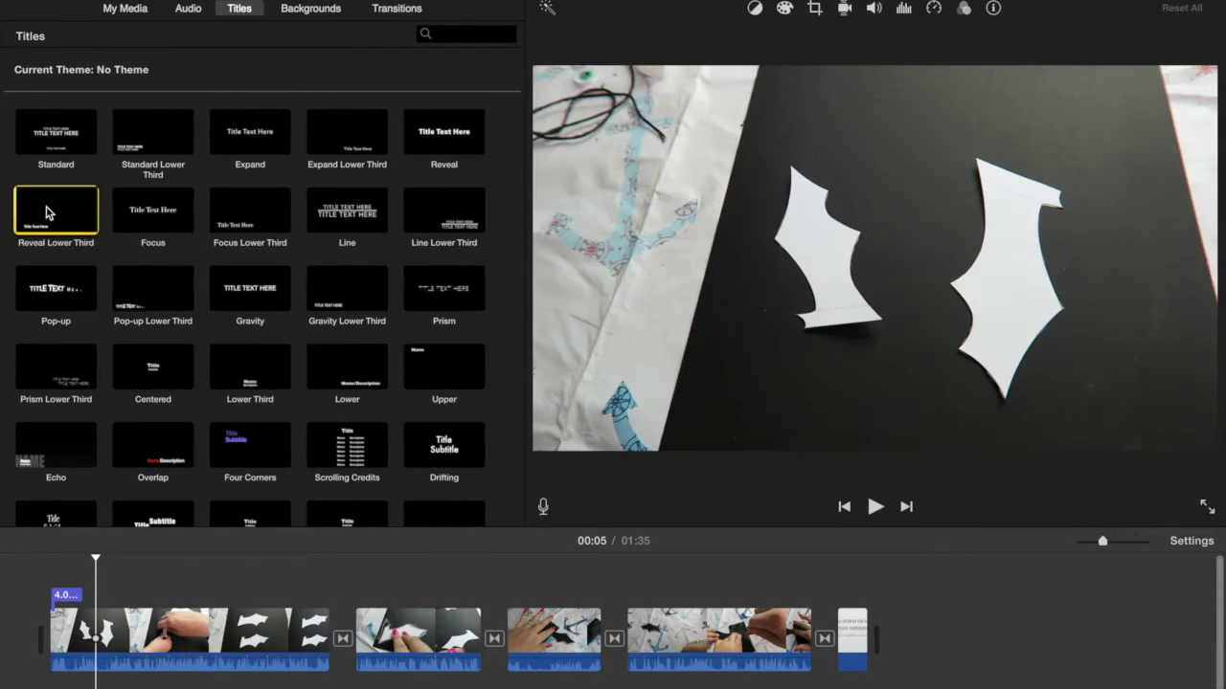
{"action": "left_click_drag", "start_coordinate": [45, 213], "coordinate": [393, 596]}
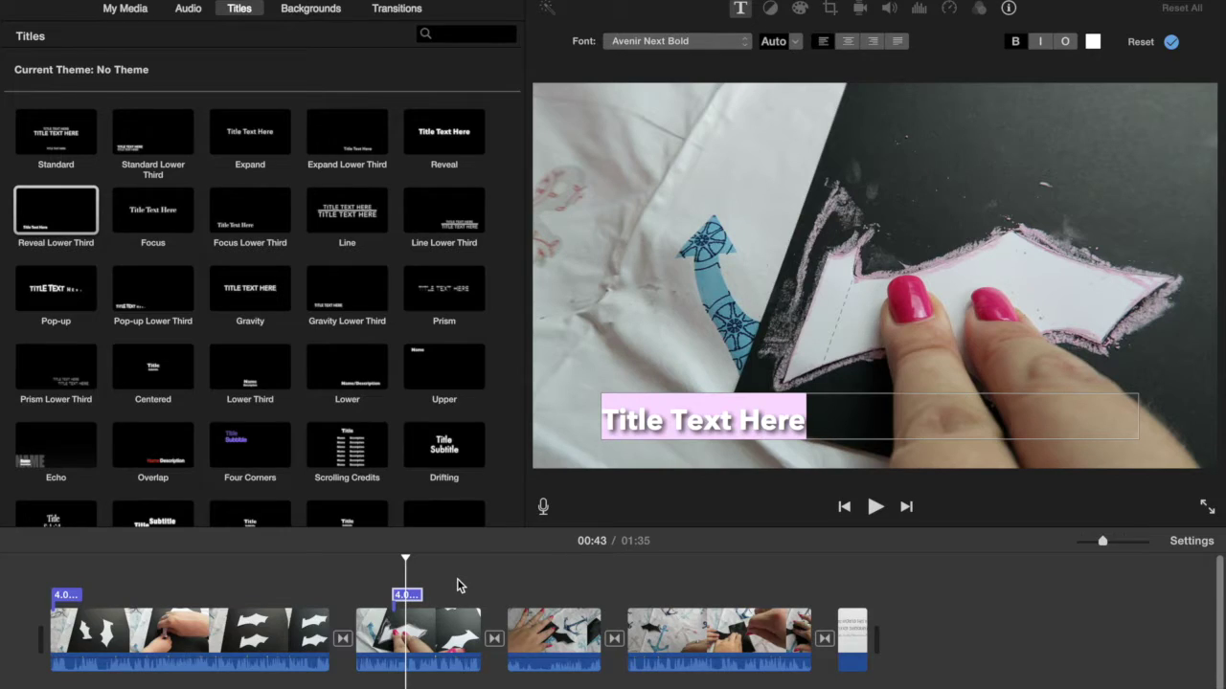
{"action": "type", "text": "oops for"}
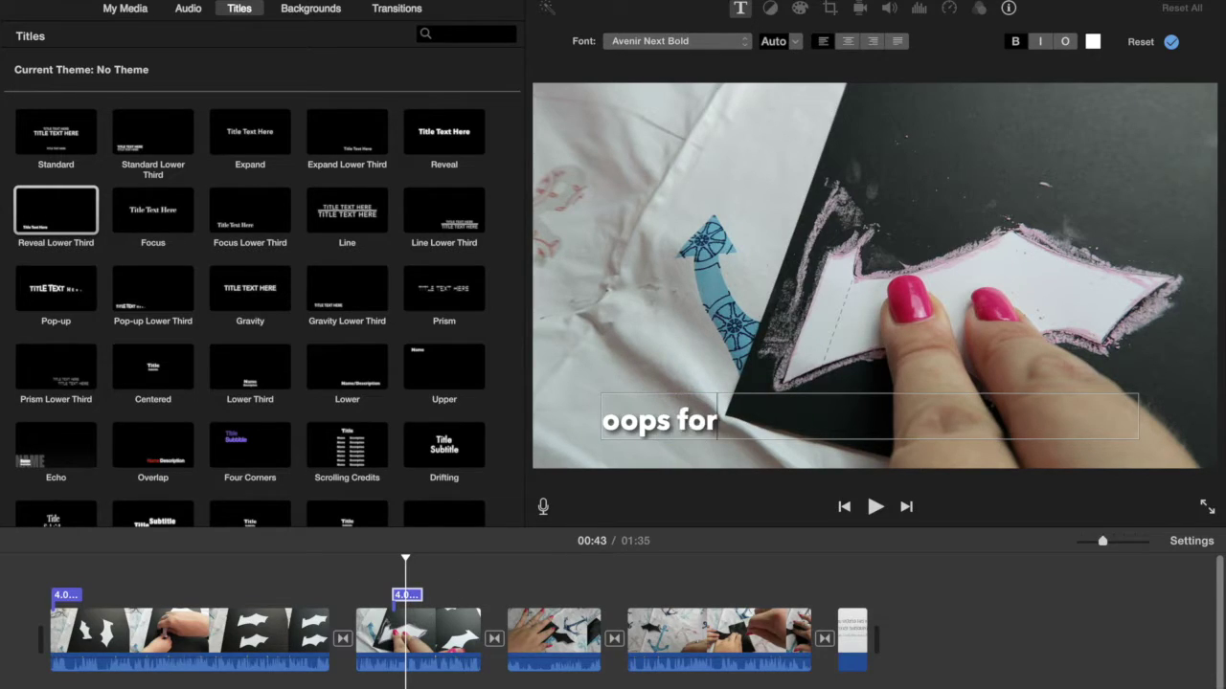
{"action": "type", "text": "got it"}
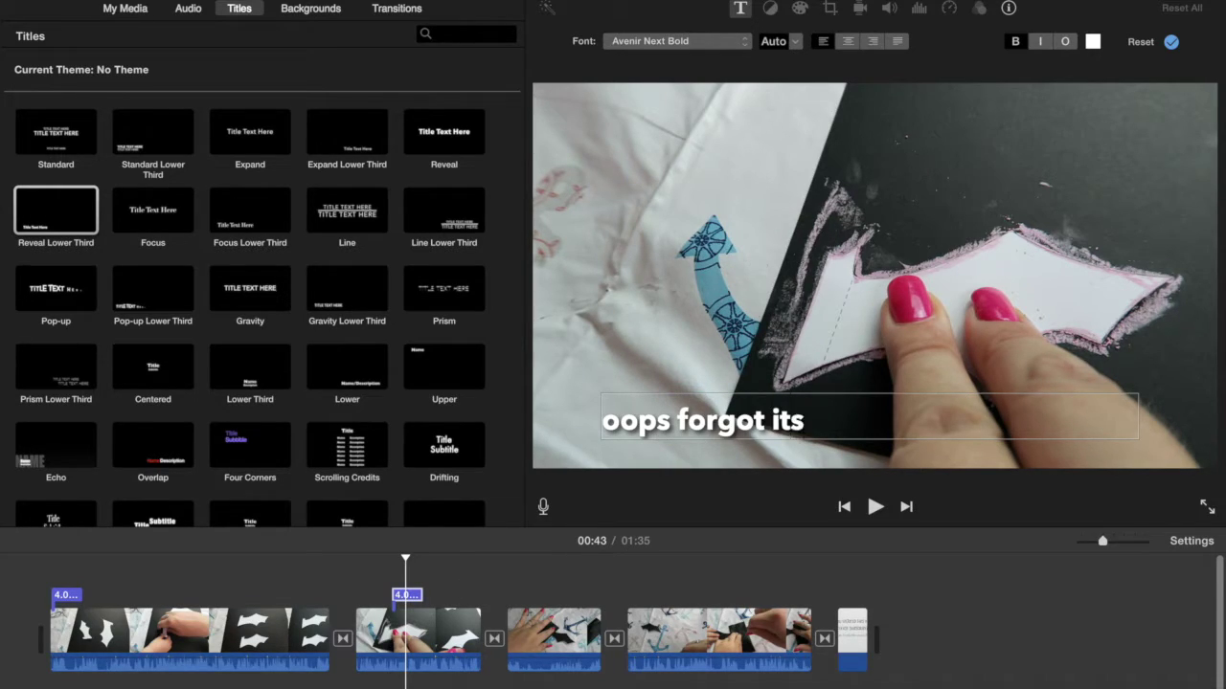
{"action": "type", "text": "'s black card"}
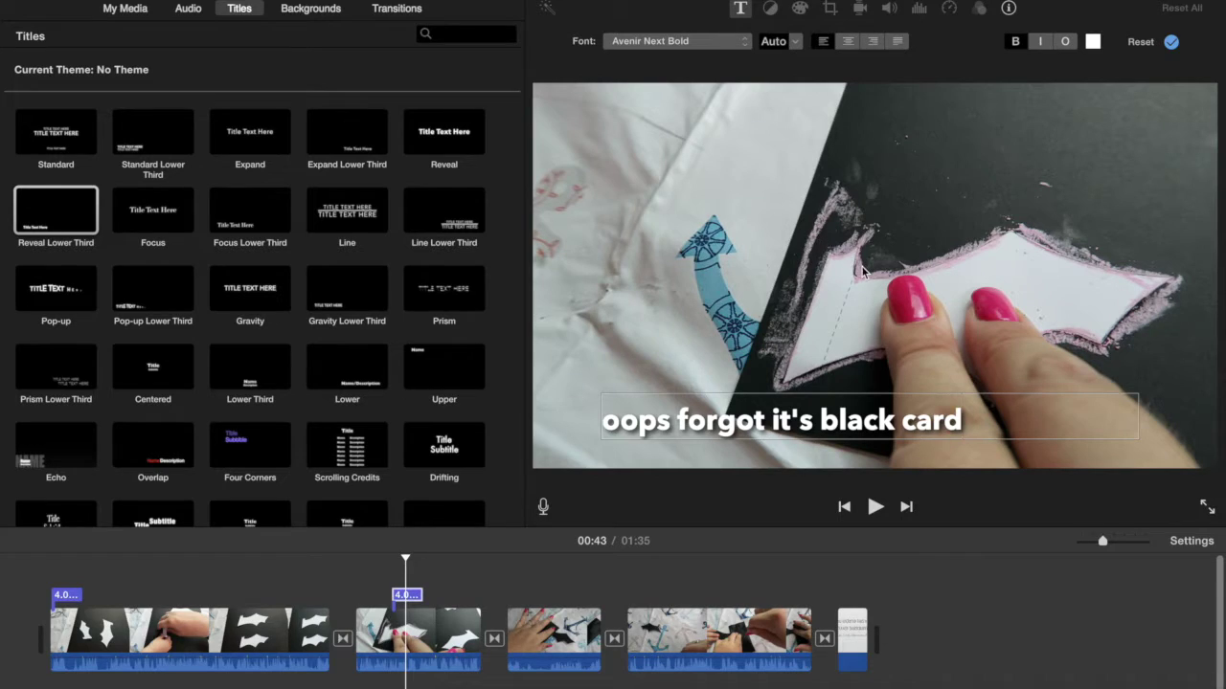
{"action": "left_click", "coordinate": [891, 241]}
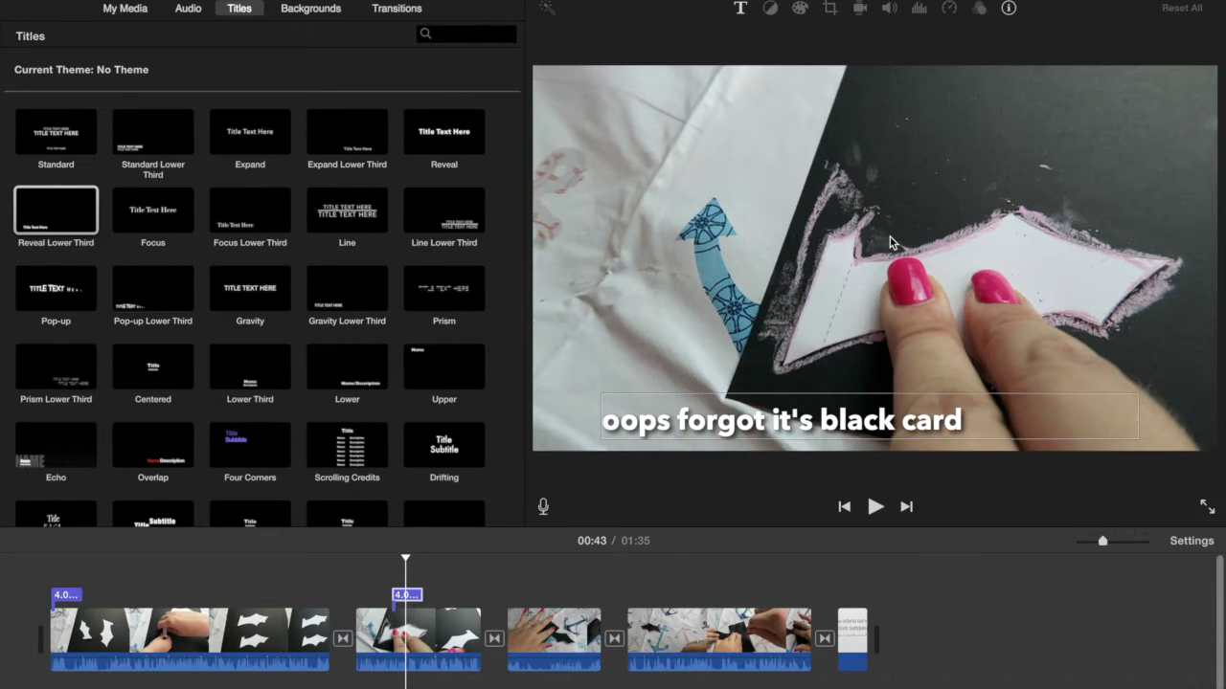
Play the second clip from about 00:39 to review its lower third title, stopping at about 00:44
{"action": "left_click", "coordinate": [379, 579]}
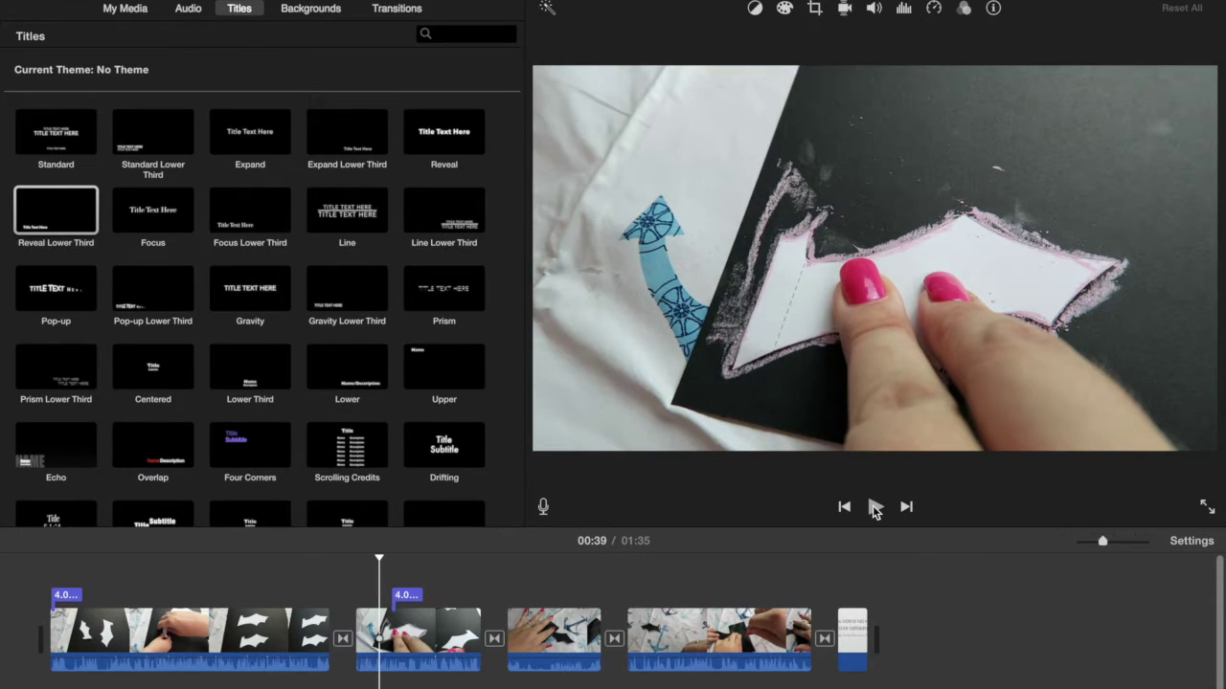
{"action": "left_click", "coordinate": [874, 508]}
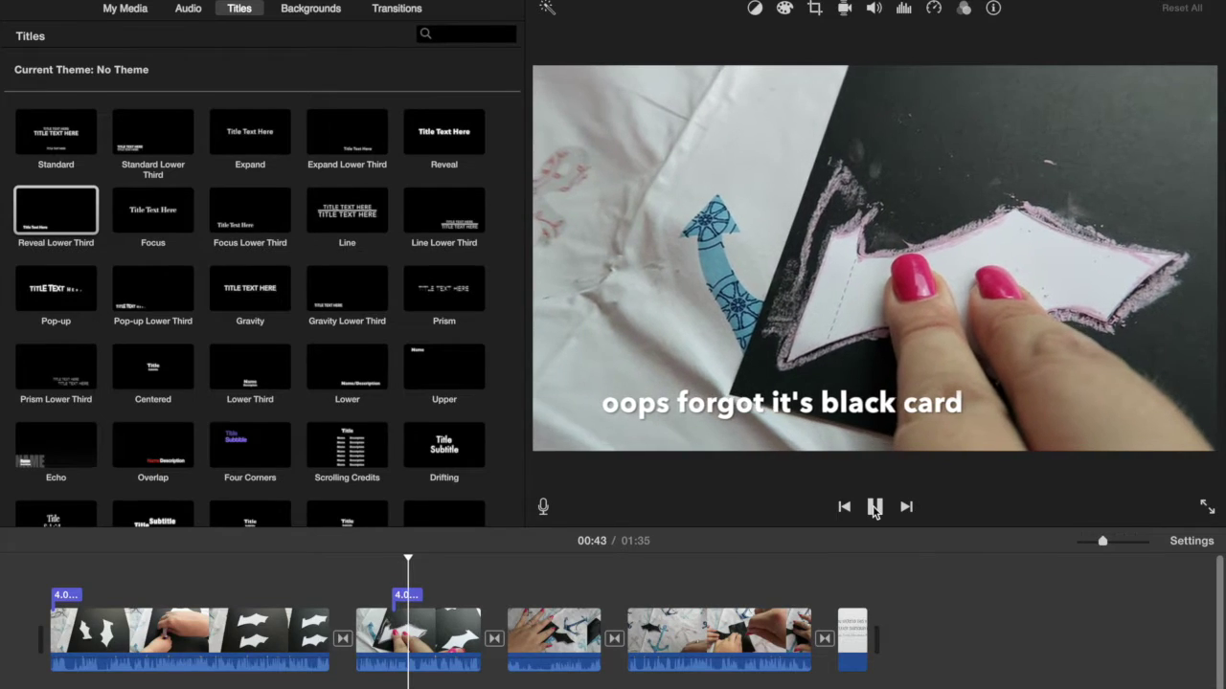
{"action": "left_click", "coordinate": [874, 508]}
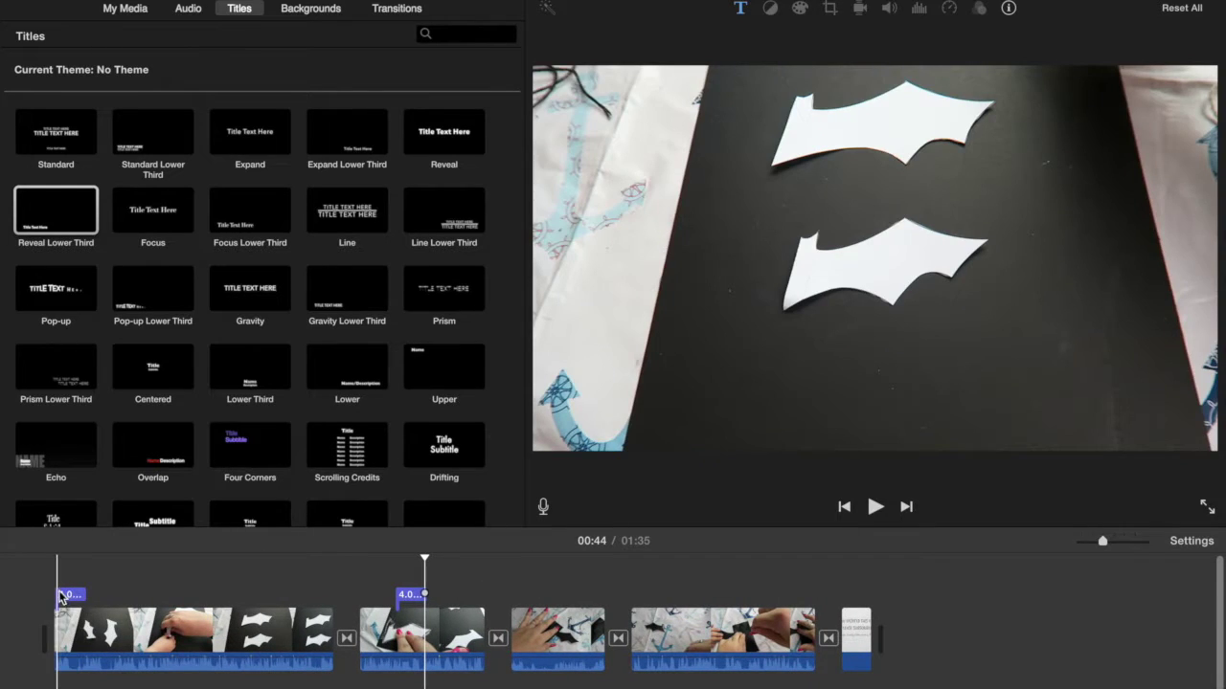
Raise the highlights of the first clip with color correction to make its bright areas lighter, easing them back slightly
{"action": "left_click", "coordinate": [58, 586]}
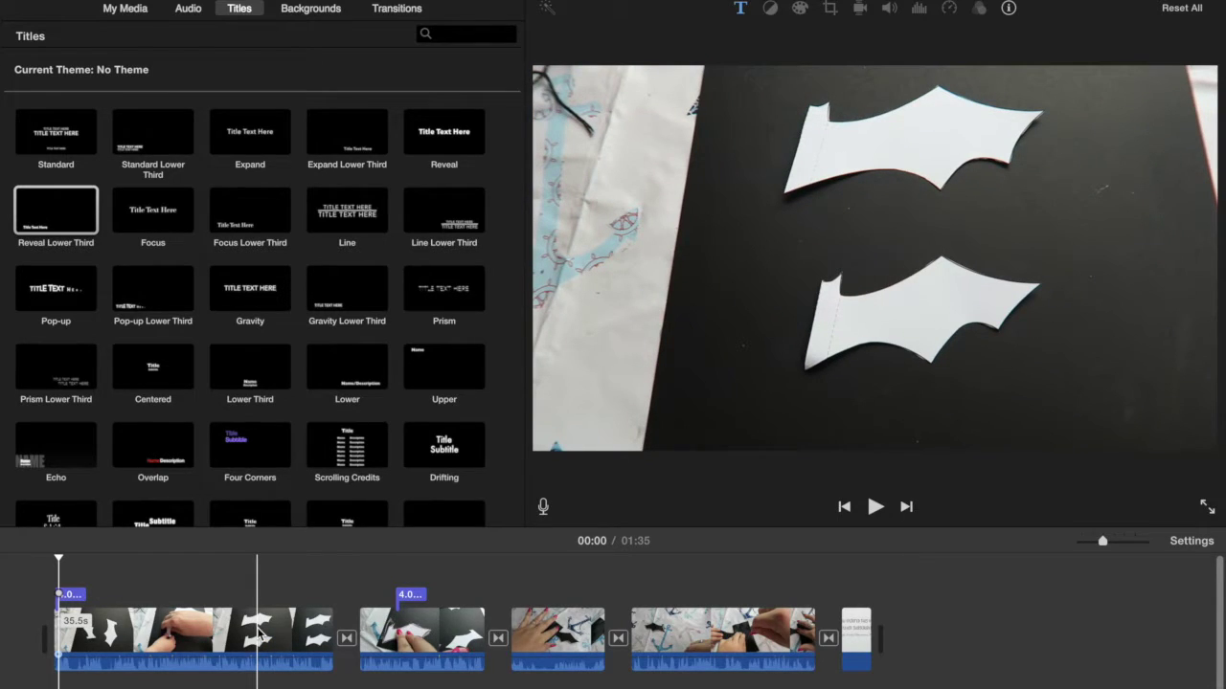
{"action": "left_click", "coordinate": [228, 632]}
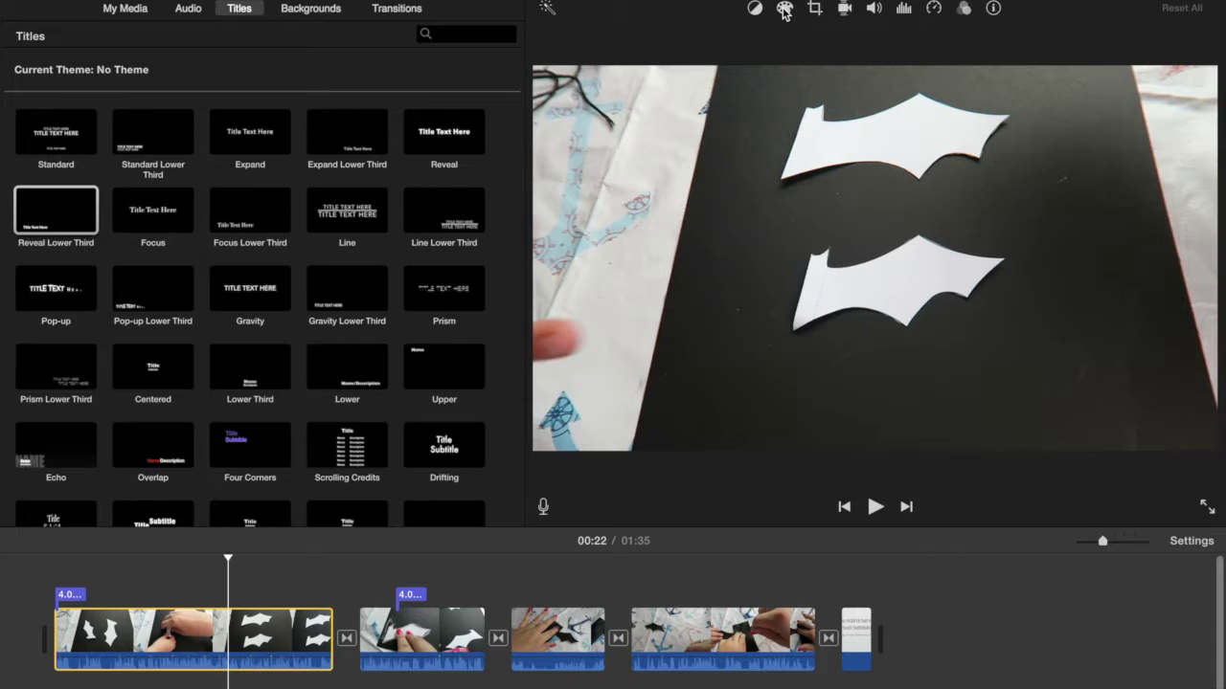
{"action": "left_click", "coordinate": [783, 10]}
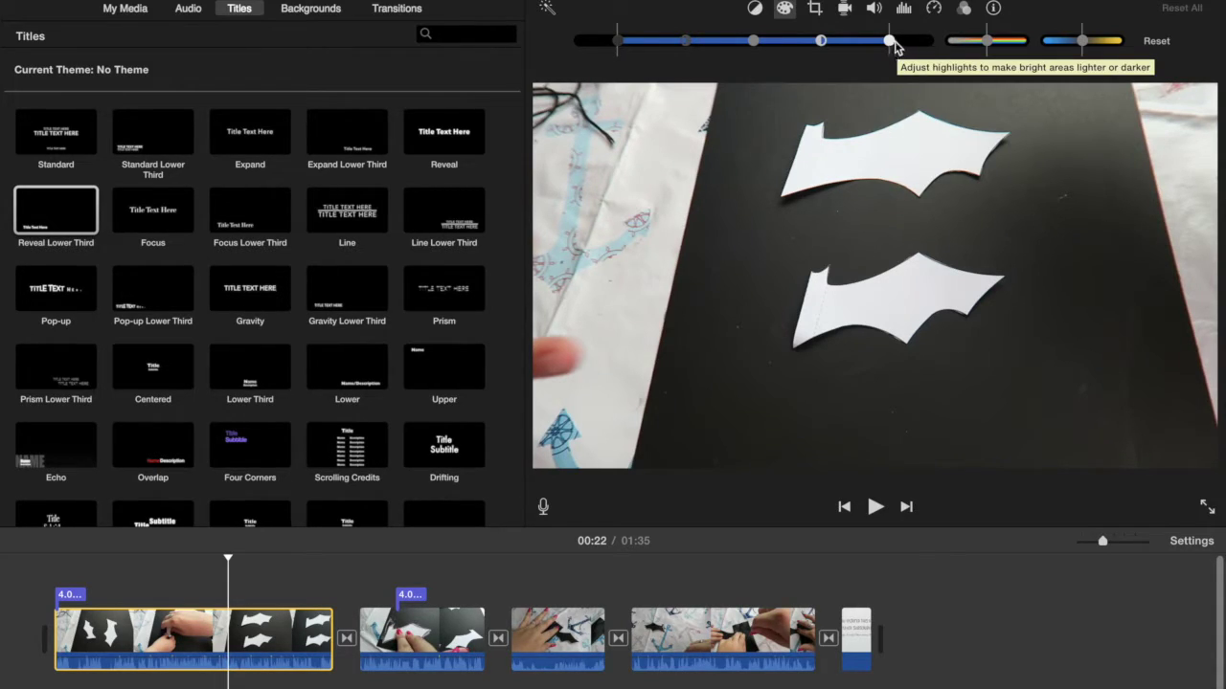
{"action": "left_click_drag", "start_coordinate": [890, 41], "coordinate": [917, 44]}
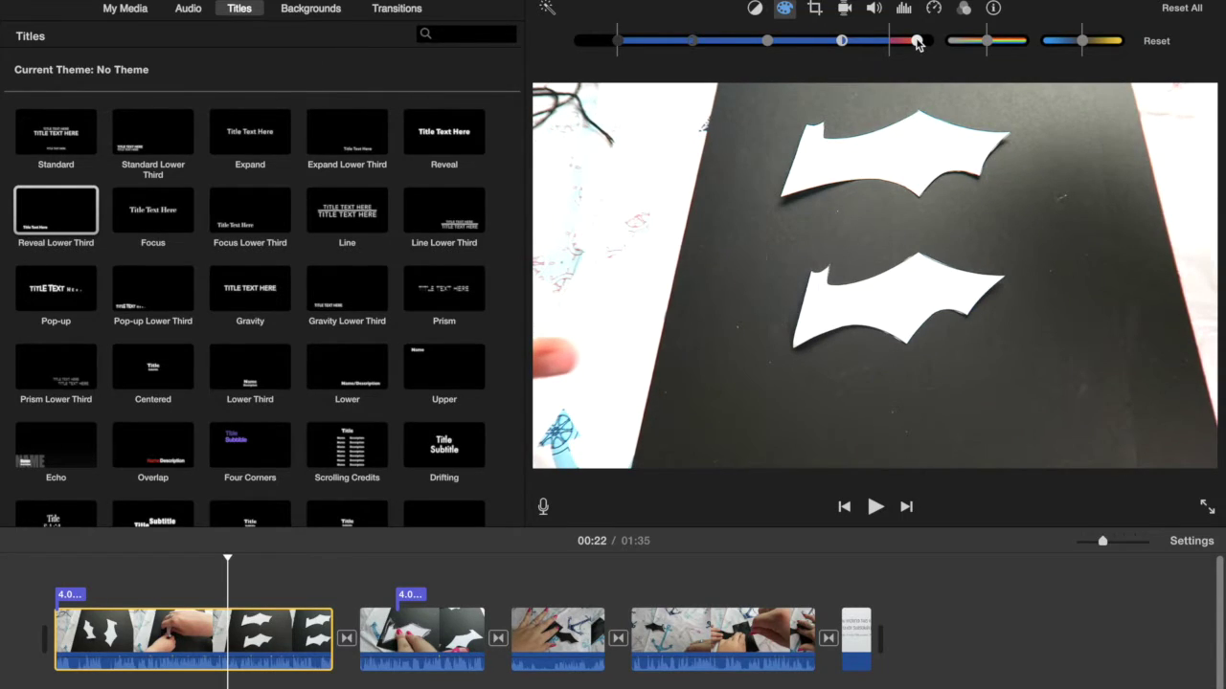
{"action": "left_click_drag", "start_coordinate": [917, 43], "coordinate": [912, 44]}
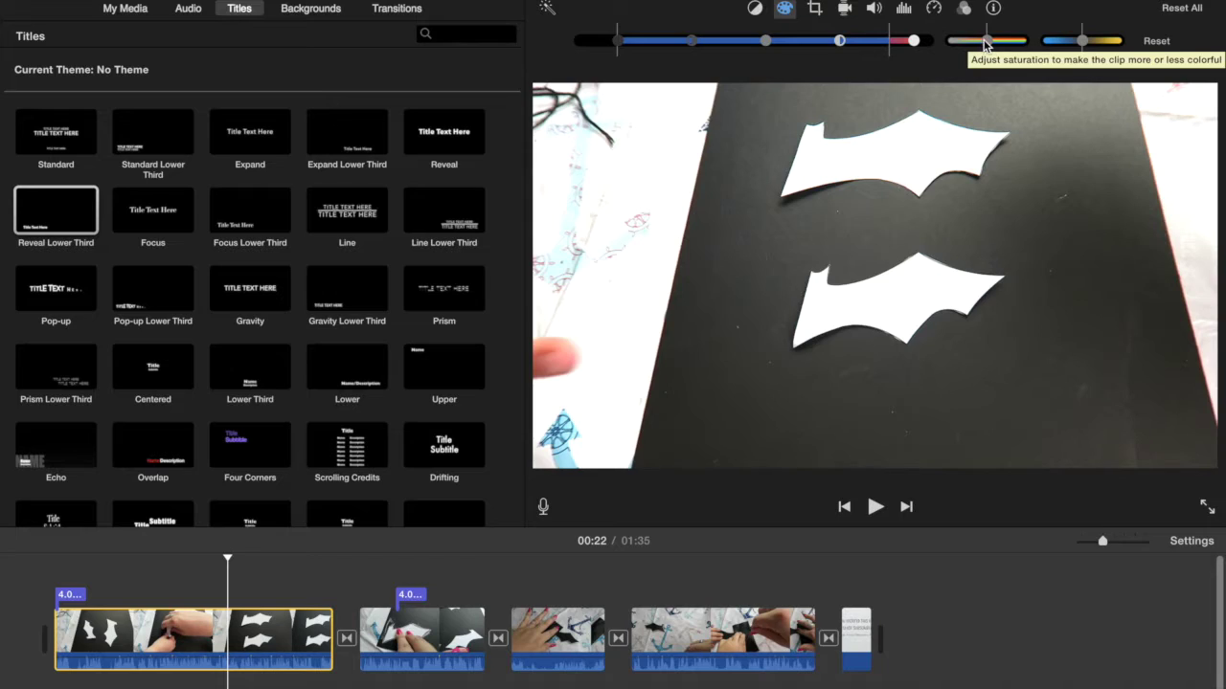
Try slight saturation and color temperature adjustments on the first clip and return both to about neutral
{"action": "left_click", "coordinate": [987, 44]}
{"action": "left_click_drag", "start_coordinate": [988, 44], "coordinate": [990, 41]}
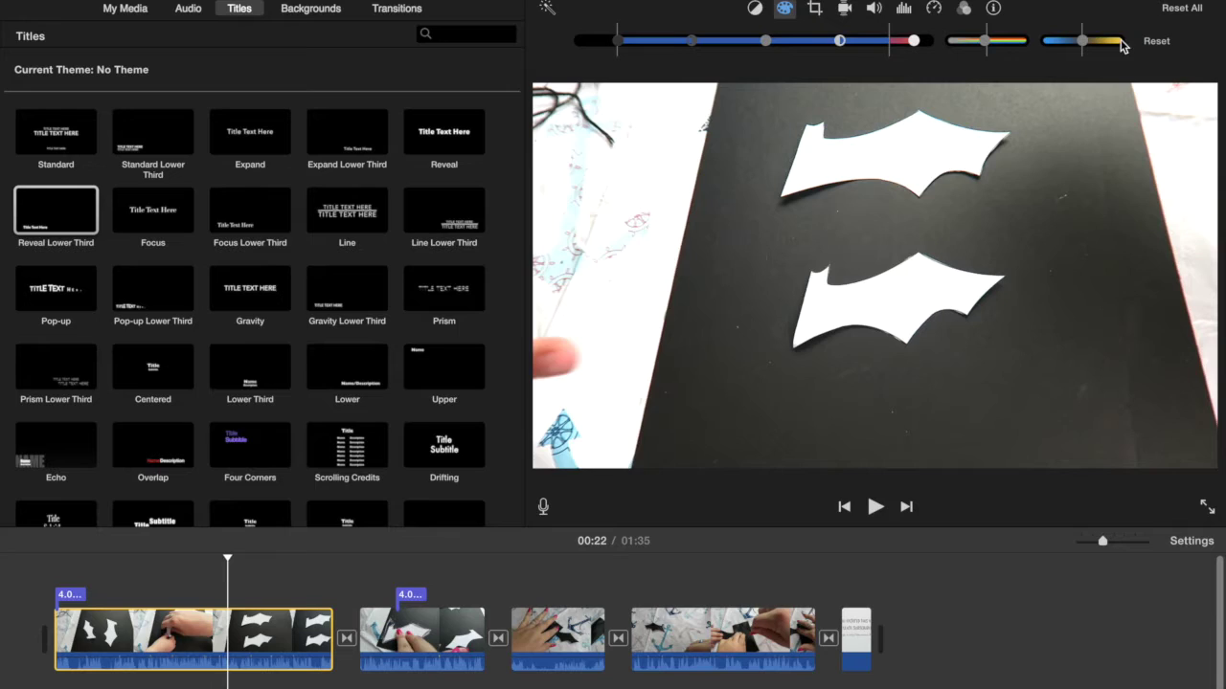
{"action": "left_click_drag", "start_coordinate": [1083, 43], "coordinate": [1079, 43]}
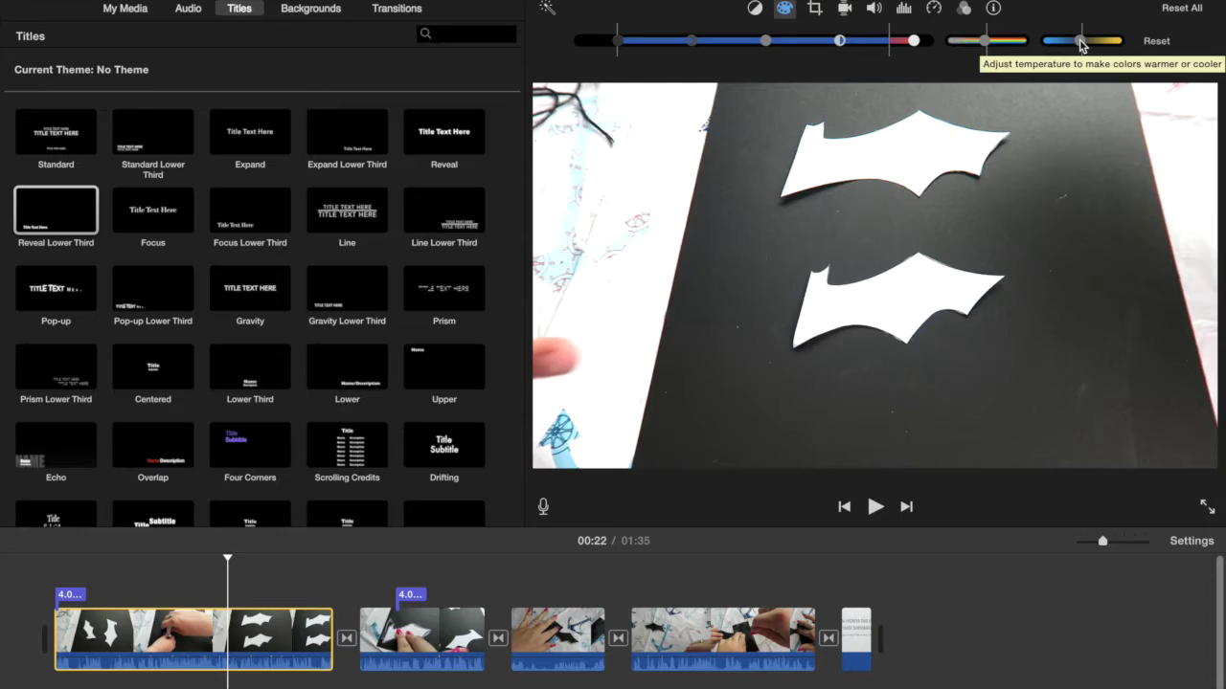
{"action": "left_click_drag", "start_coordinate": [984, 44], "coordinate": [988, 44]}
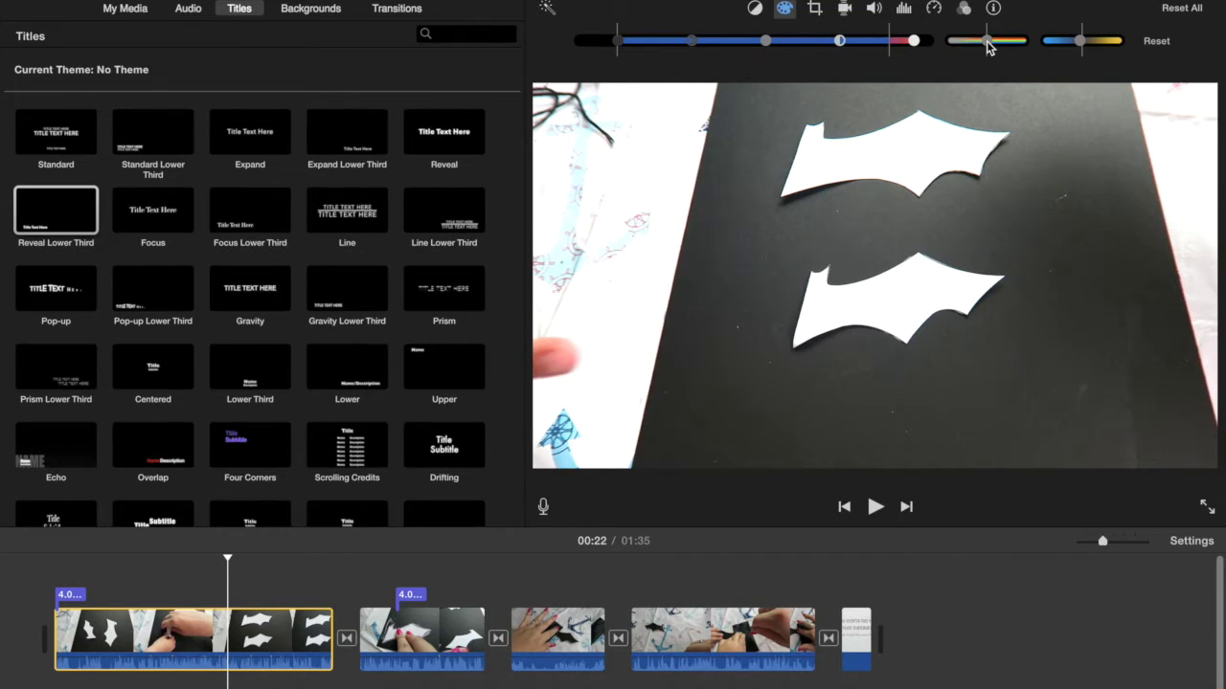
{"action": "left_click_drag", "start_coordinate": [1077, 42], "coordinate": [1081, 42]}
Try a Crop to Fill on the first clip that trims its upper-left edges, and extend the crop frame back to the full image
{"action": "left_click", "coordinate": [815, 10]}
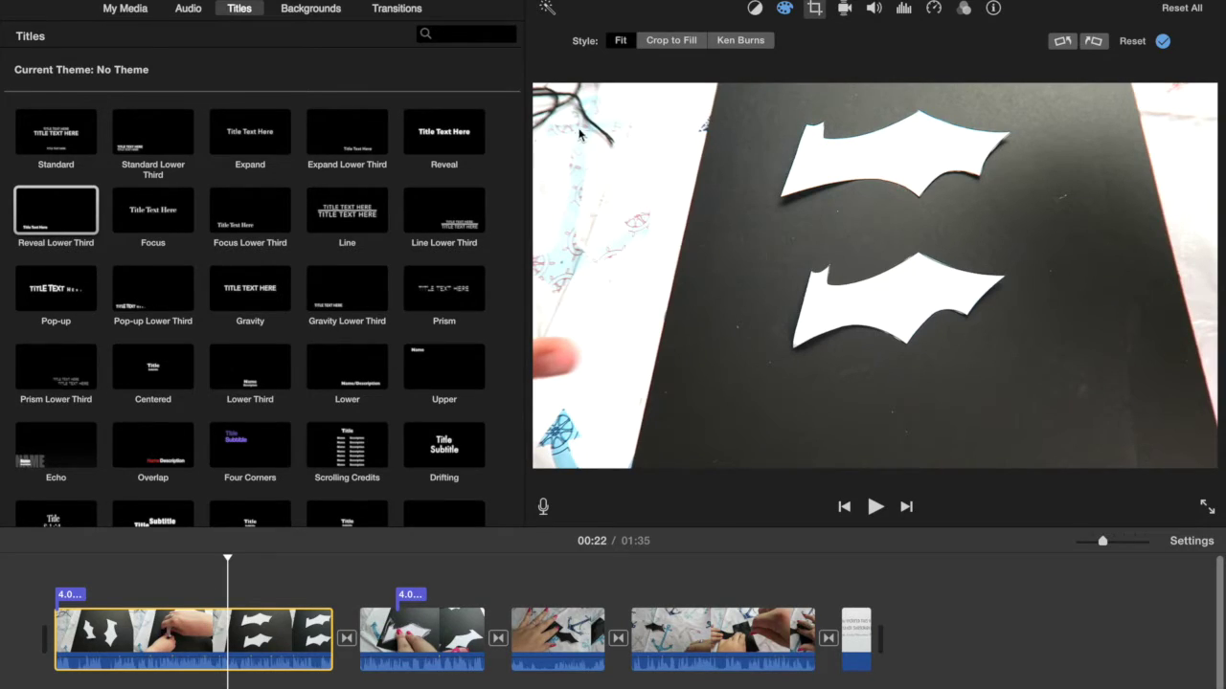
{"action": "left_click", "coordinate": [678, 41]}
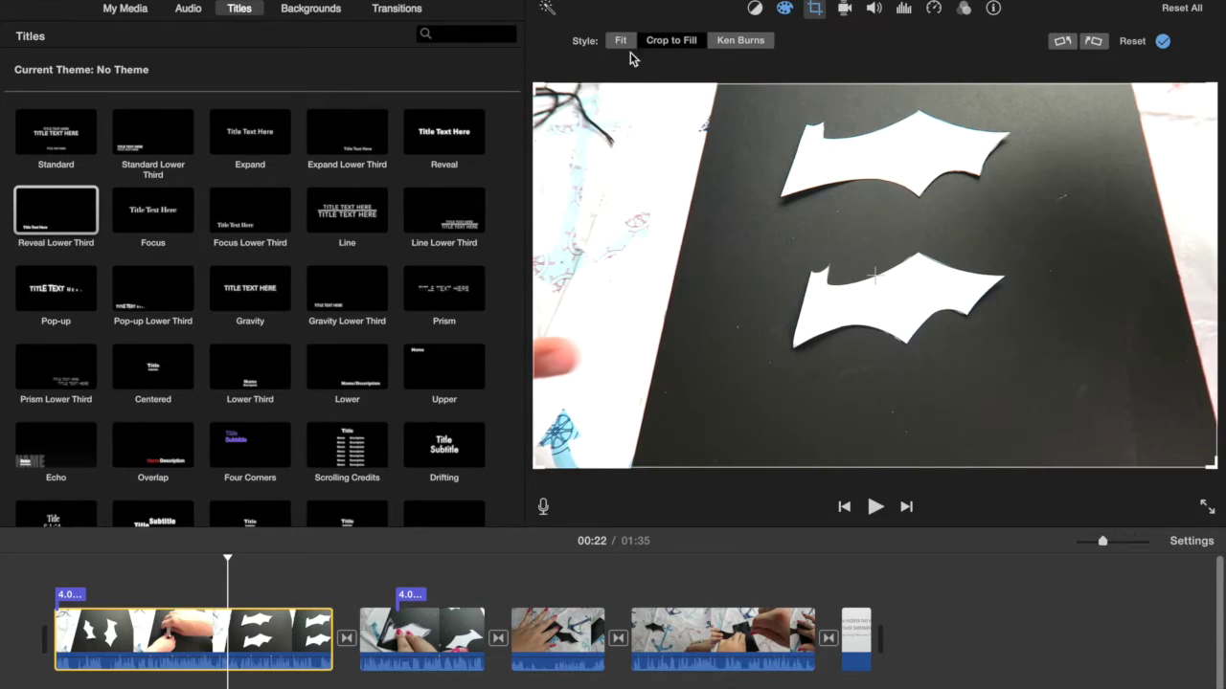
{"action": "left_click_drag", "start_coordinate": [538, 88], "coordinate": [618, 139]}
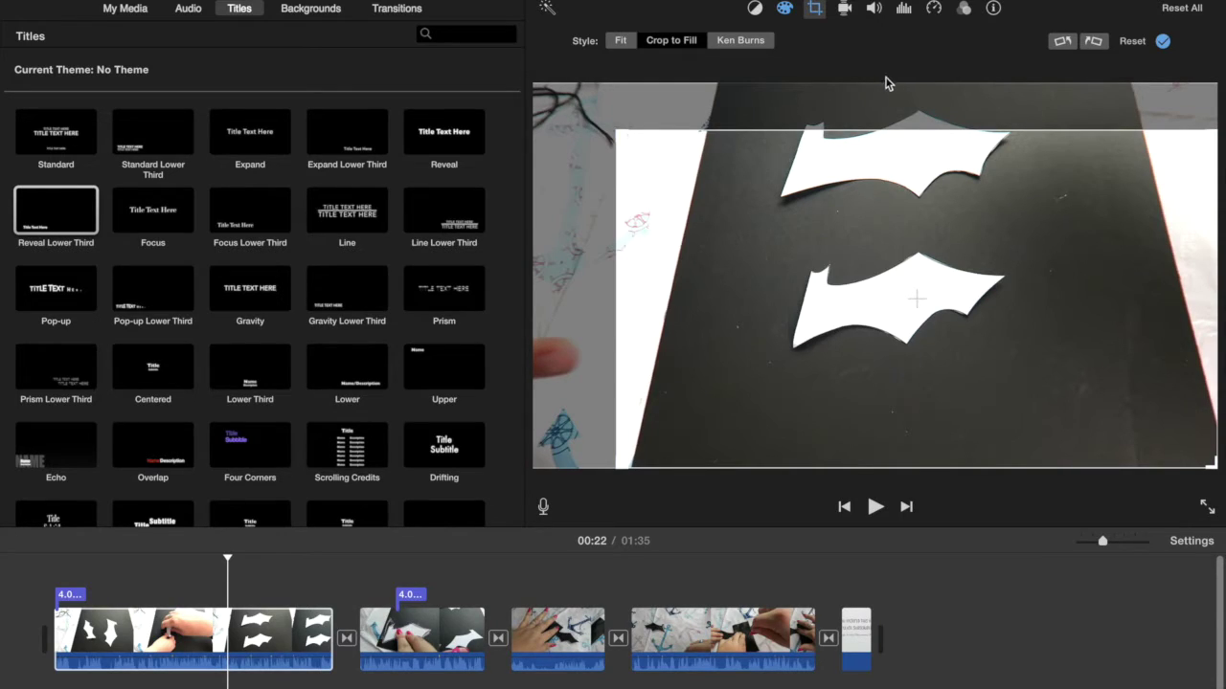
{"action": "left_click", "coordinate": [1162, 41]}
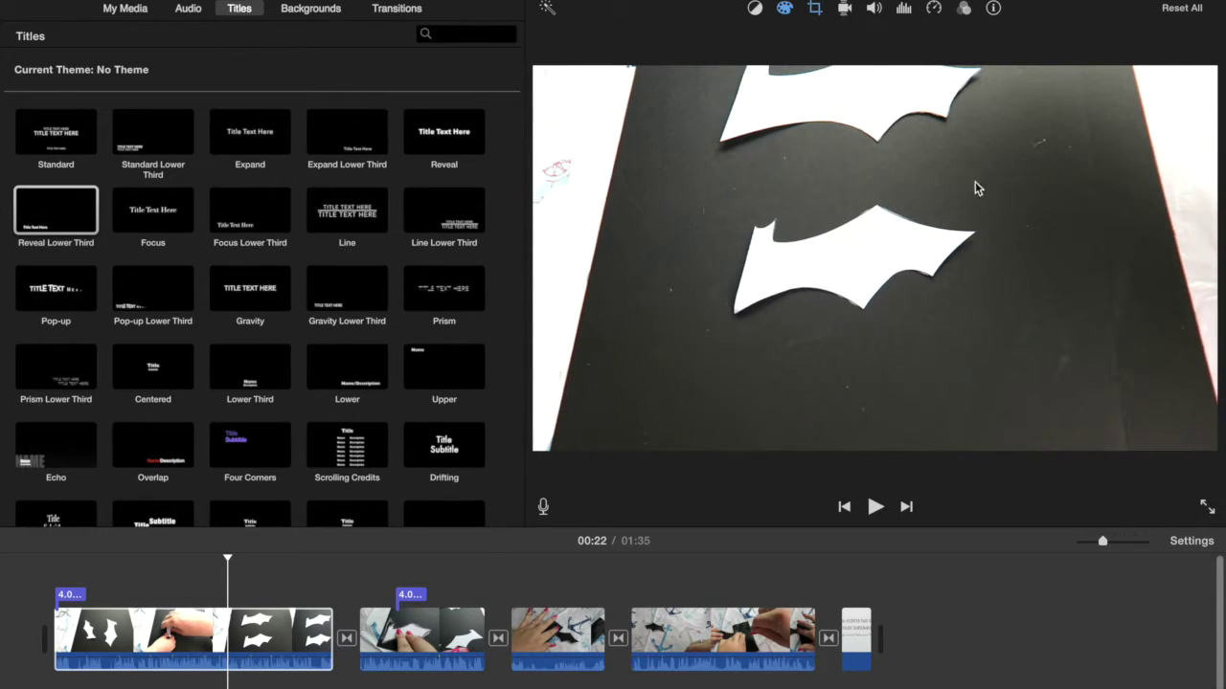
{"action": "left_click", "coordinate": [816, 10]}
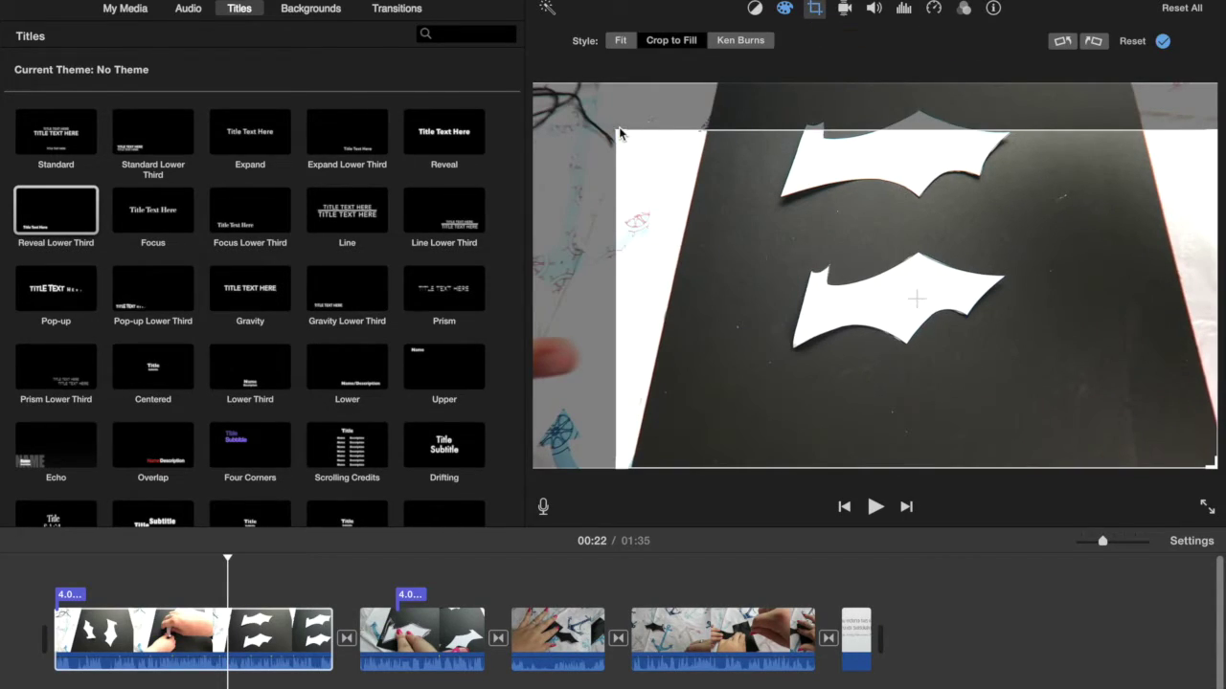
{"action": "left_click_drag", "start_coordinate": [619, 140], "coordinate": [518, 78]}
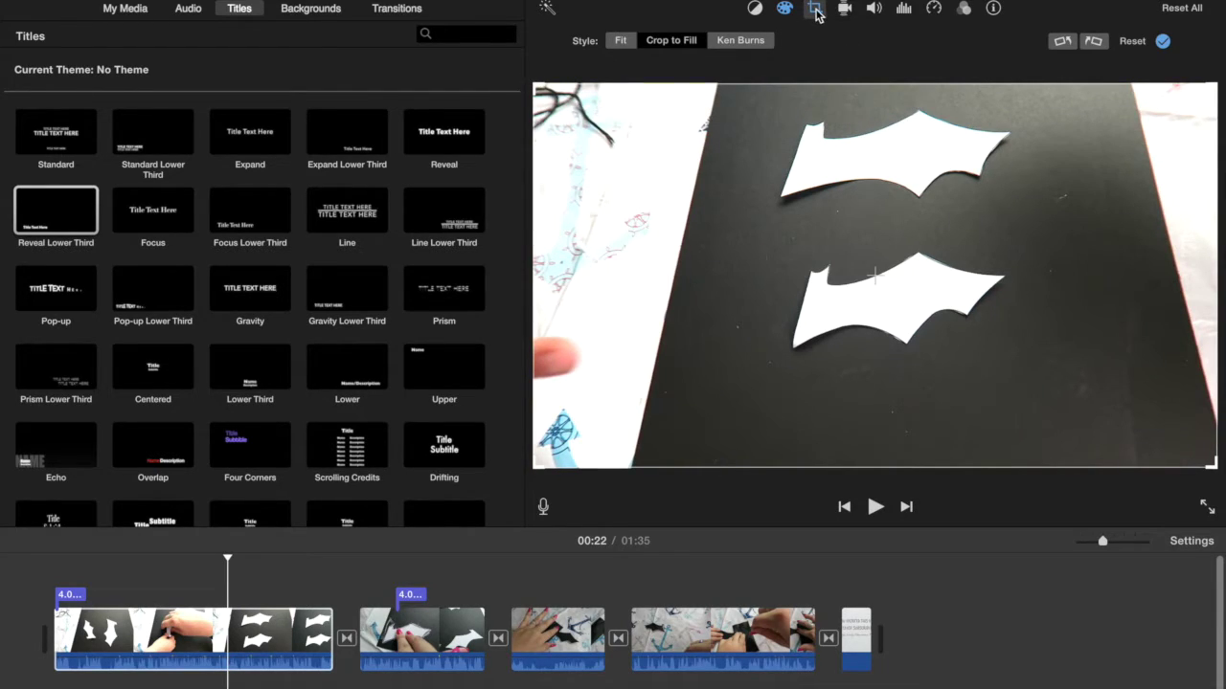
Rotate the first clip counterclockwise in four quarter turns, bringing it back to its upright orientation
{"action": "left_click", "coordinate": [1063, 42]}
{"action": "left_click", "coordinate": [1063, 42]}
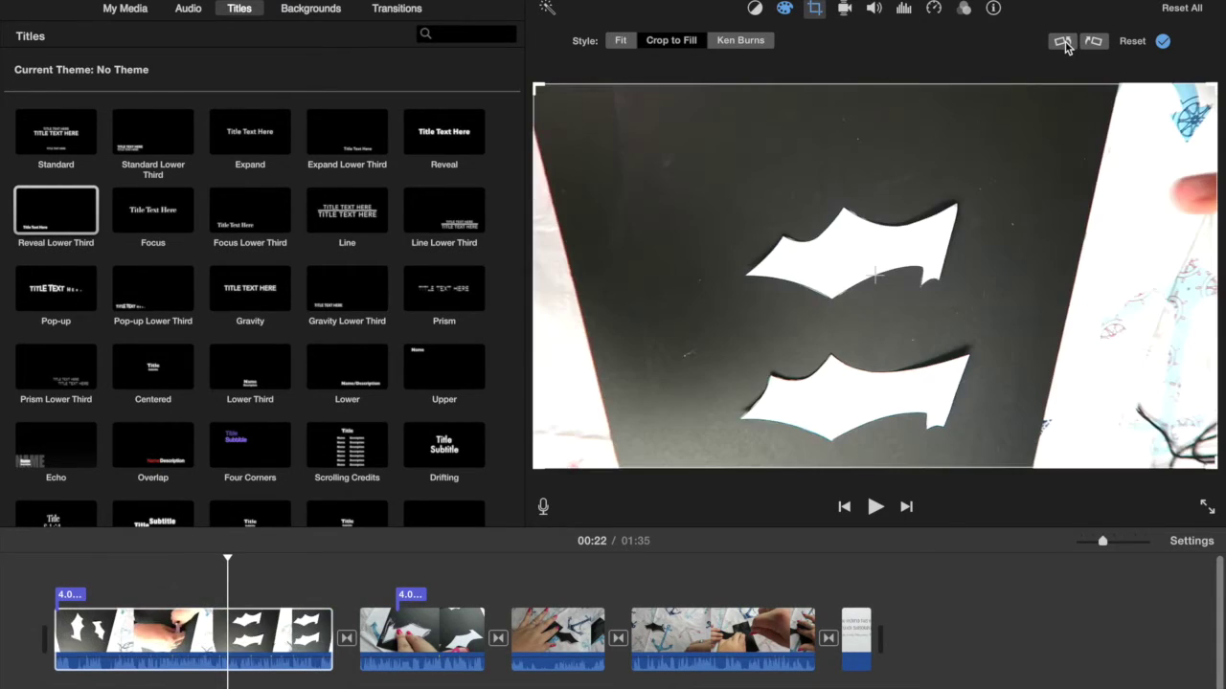
{"action": "left_click", "coordinate": [1063, 43]}
{"action": "left_click", "coordinate": [1063, 42]}
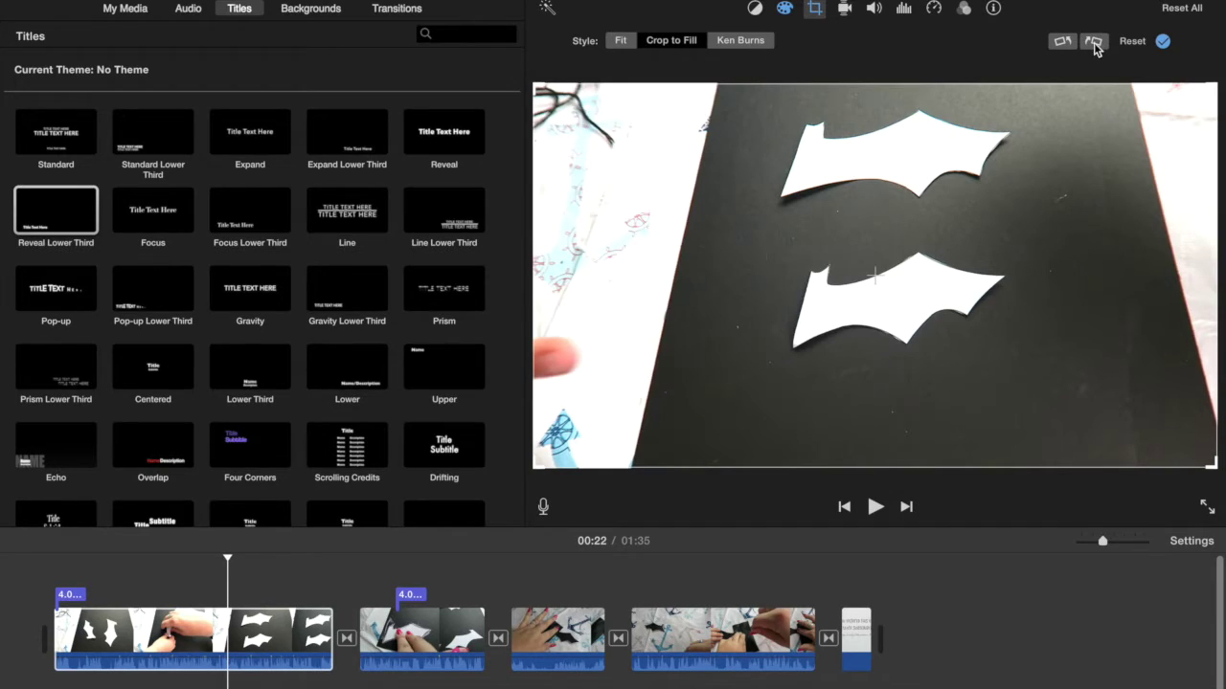
Turn on Stabilize Shaky Video for the first clip and raise its audio volume to 400%
{"action": "left_click", "coordinate": [845, 8]}
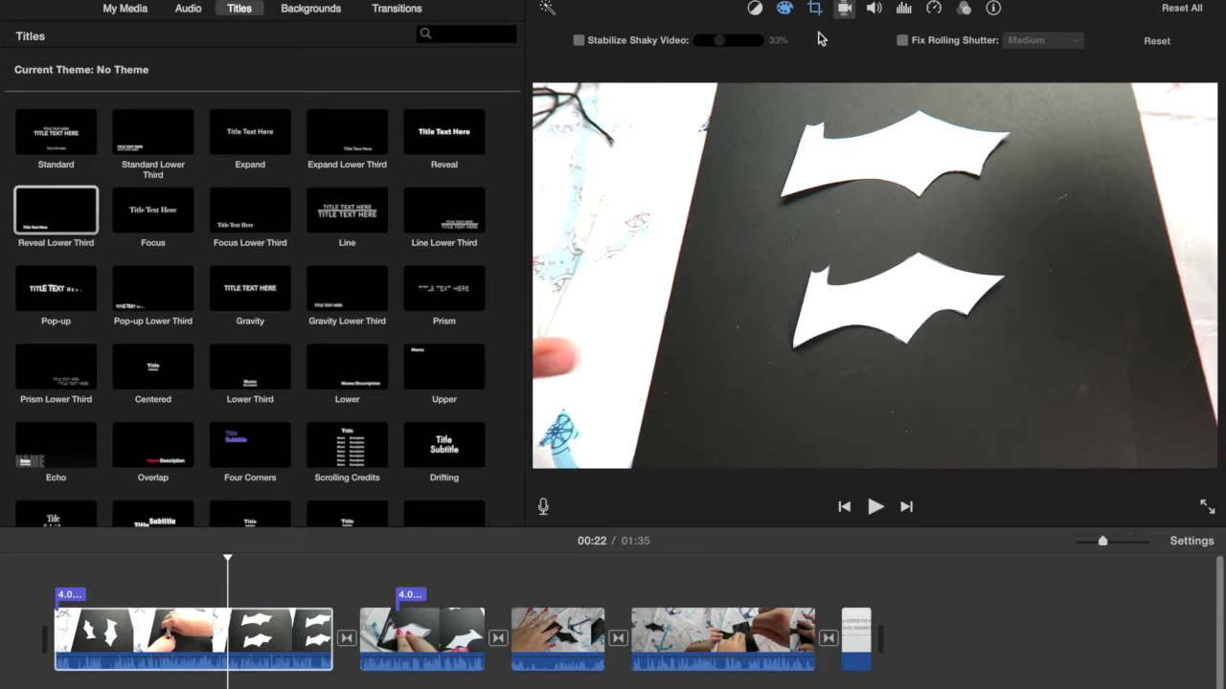
{"action": "left_click", "coordinate": [579, 41]}
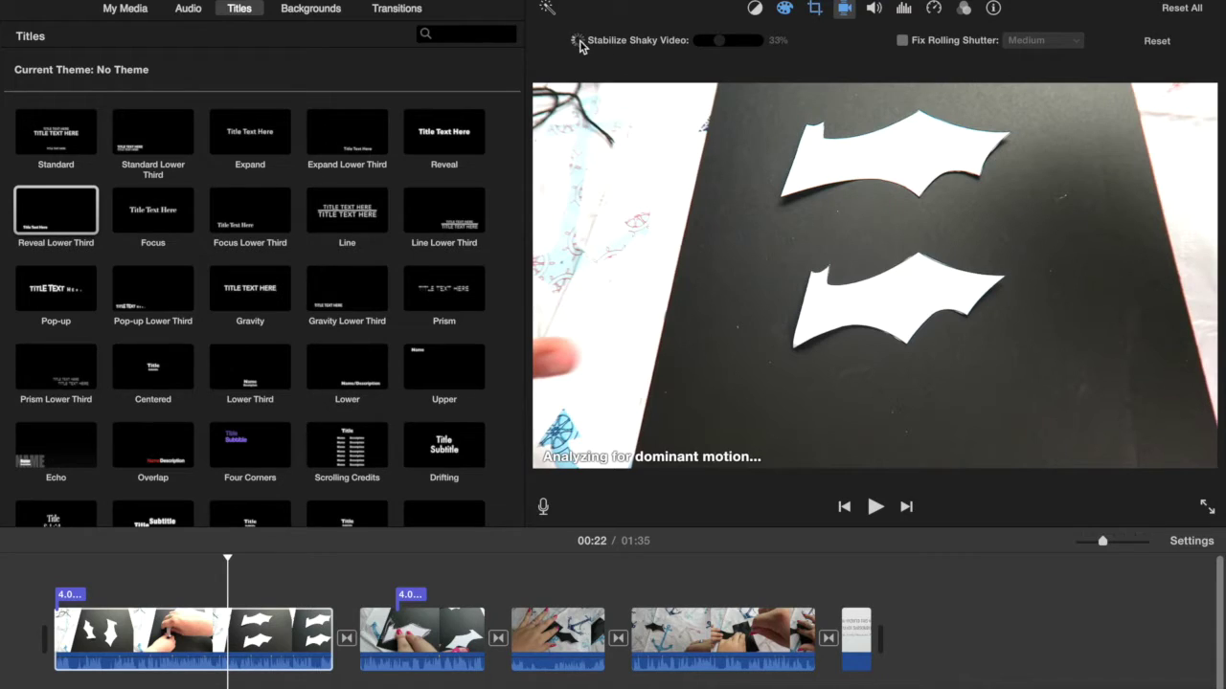
{"action": "left_click", "coordinate": [874, 12]}
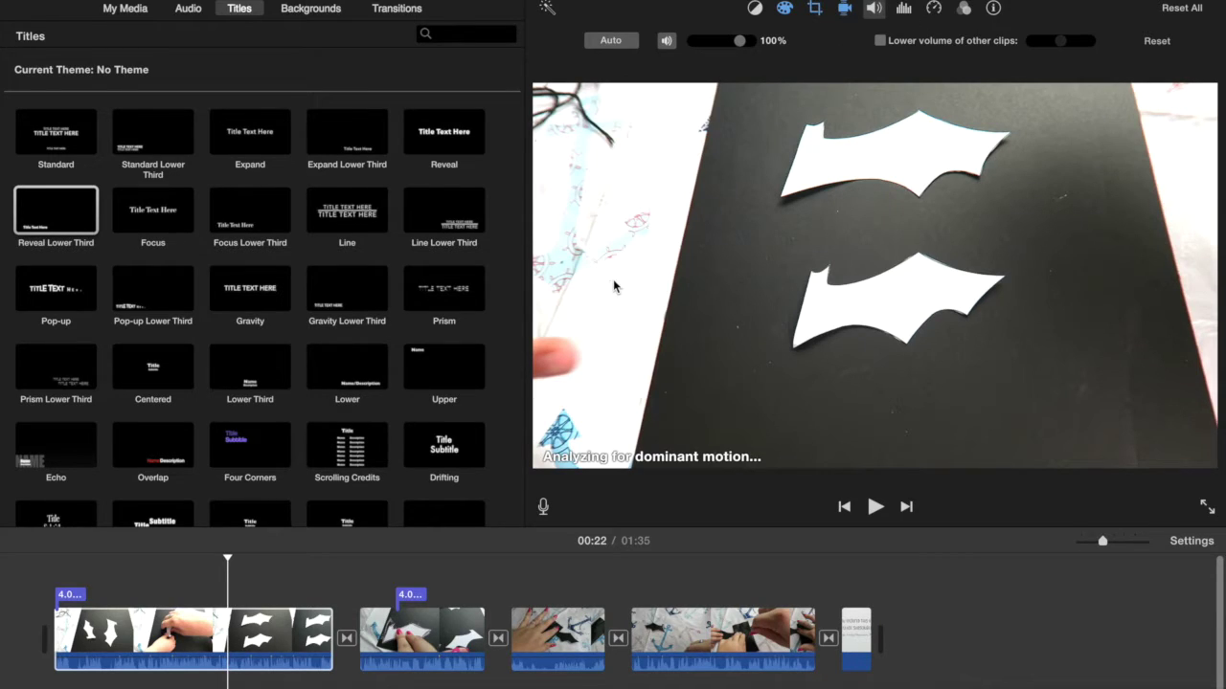
{"action": "left_click", "coordinate": [260, 646]}
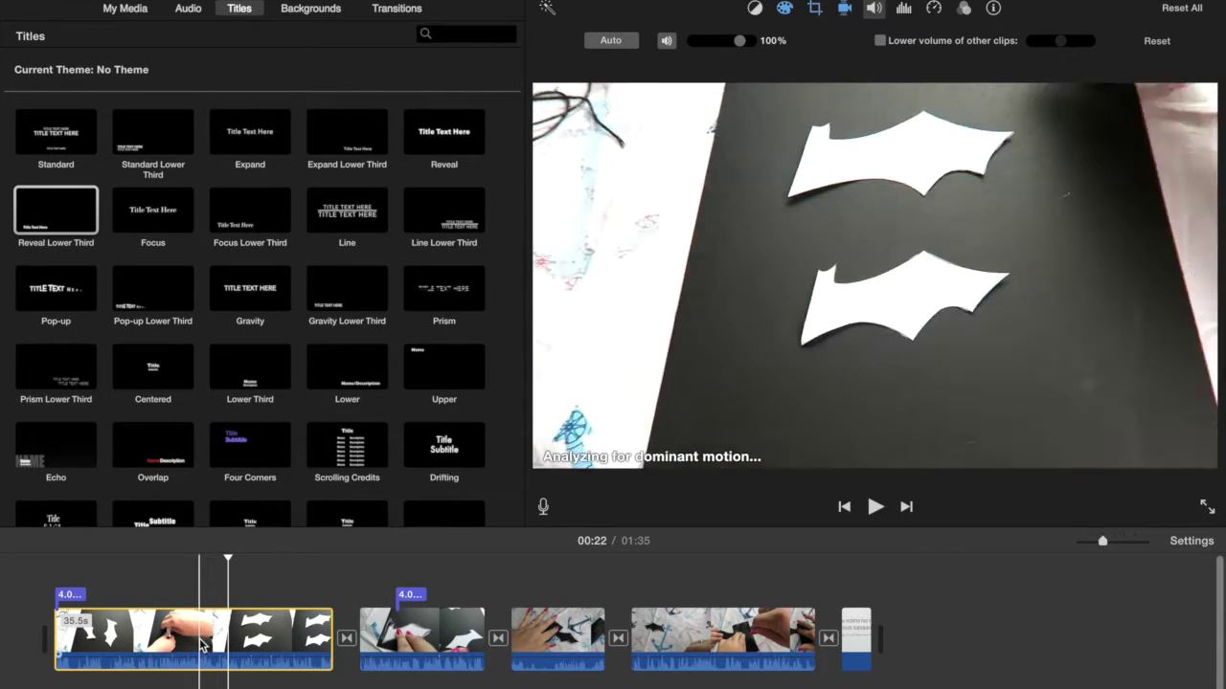
{"action": "left_click", "coordinate": [188, 625]}
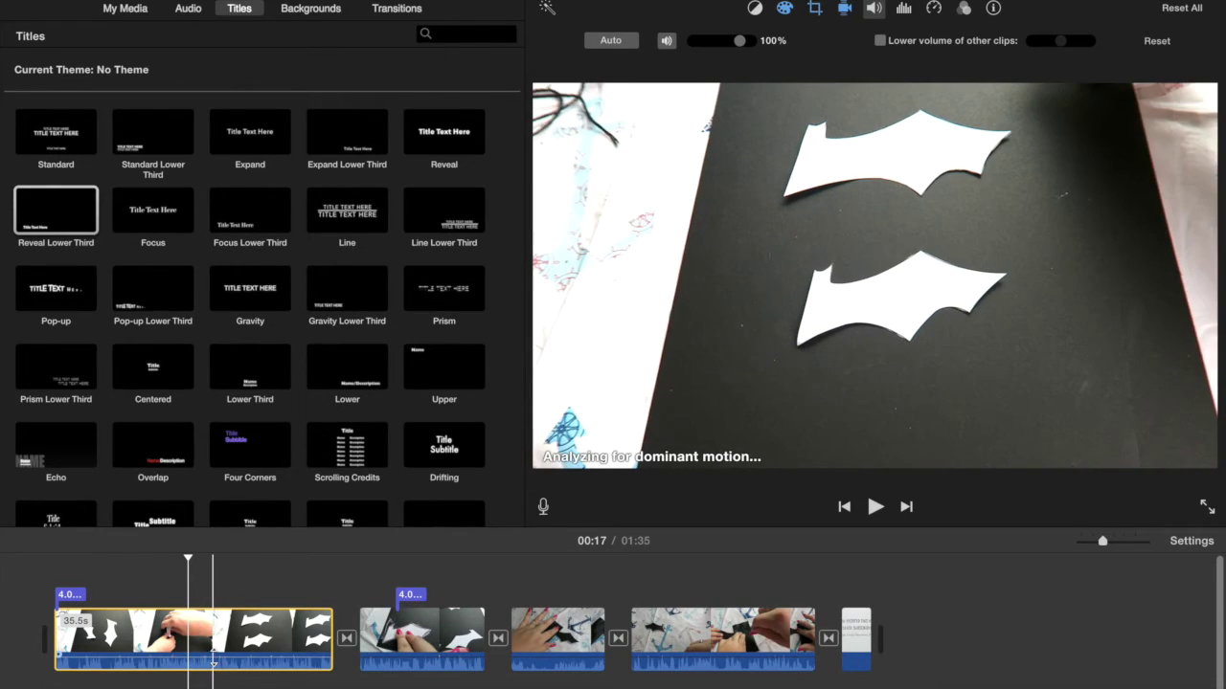
{"action": "left_click_drag", "start_coordinate": [210, 661], "coordinate": [210, 647]}
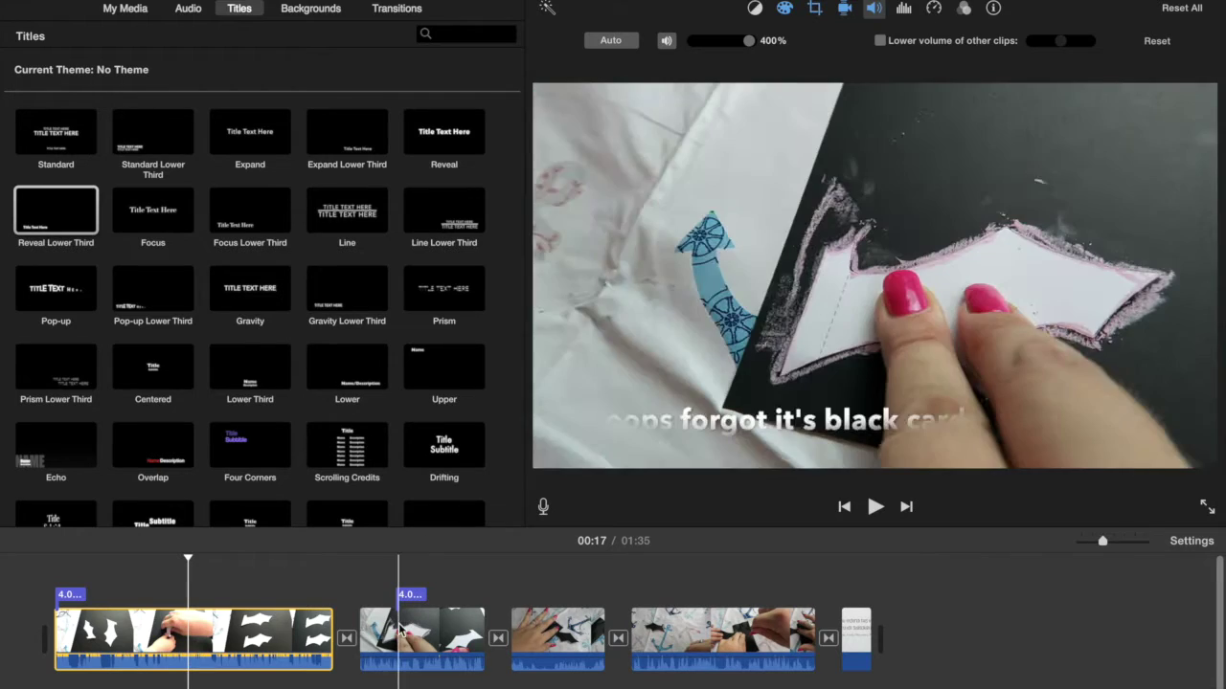
Raise the audio volume of the second and third clips to 400% each
{"action": "left_click", "coordinate": [403, 650]}
{"action": "left_click", "coordinate": [417, 659]}
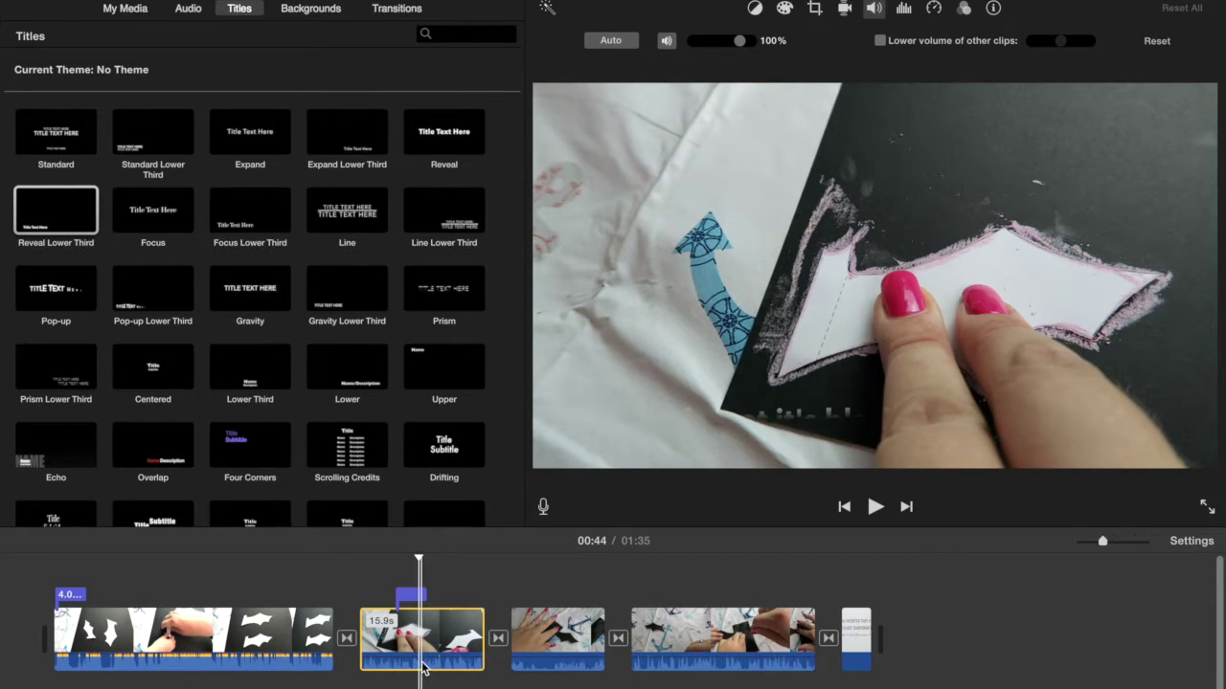
{"action": "left_click_drag", "start_coordinate": [428, 659], "coordinate": [449, 588]}
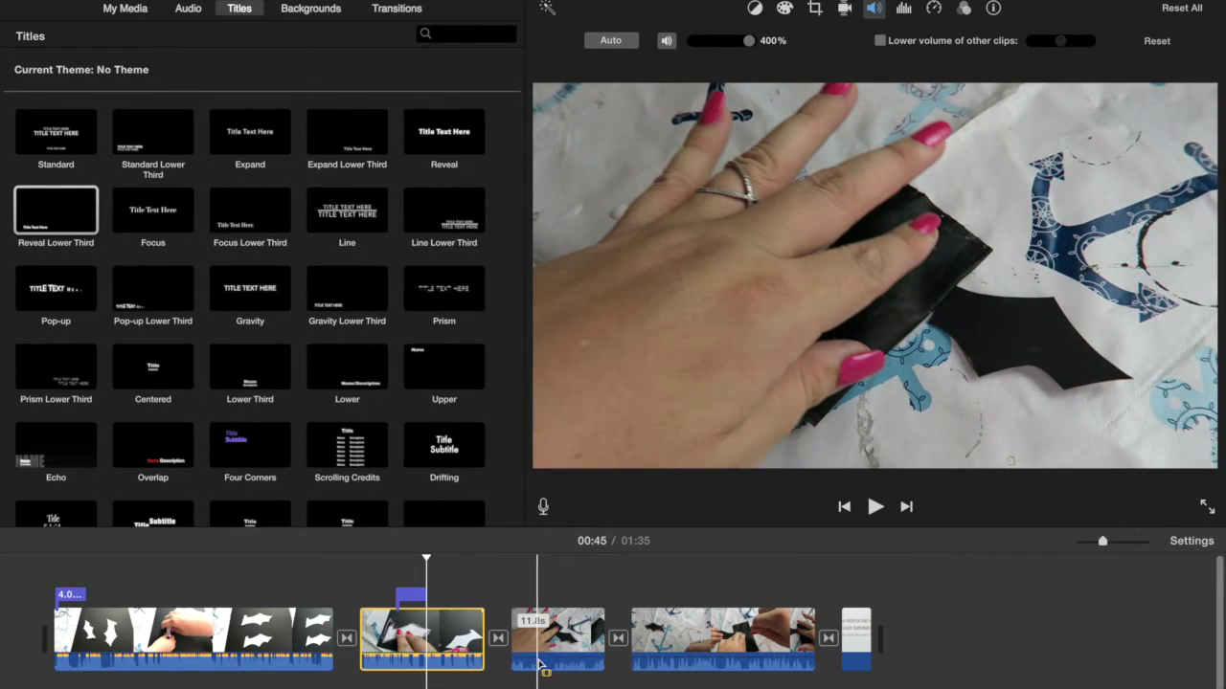
{"action": "left_click", "coordinate": [539, 665]}
{"action": "left_click_drag", "start_coordinate": [541, 665], "coordinate": [547, 632]}
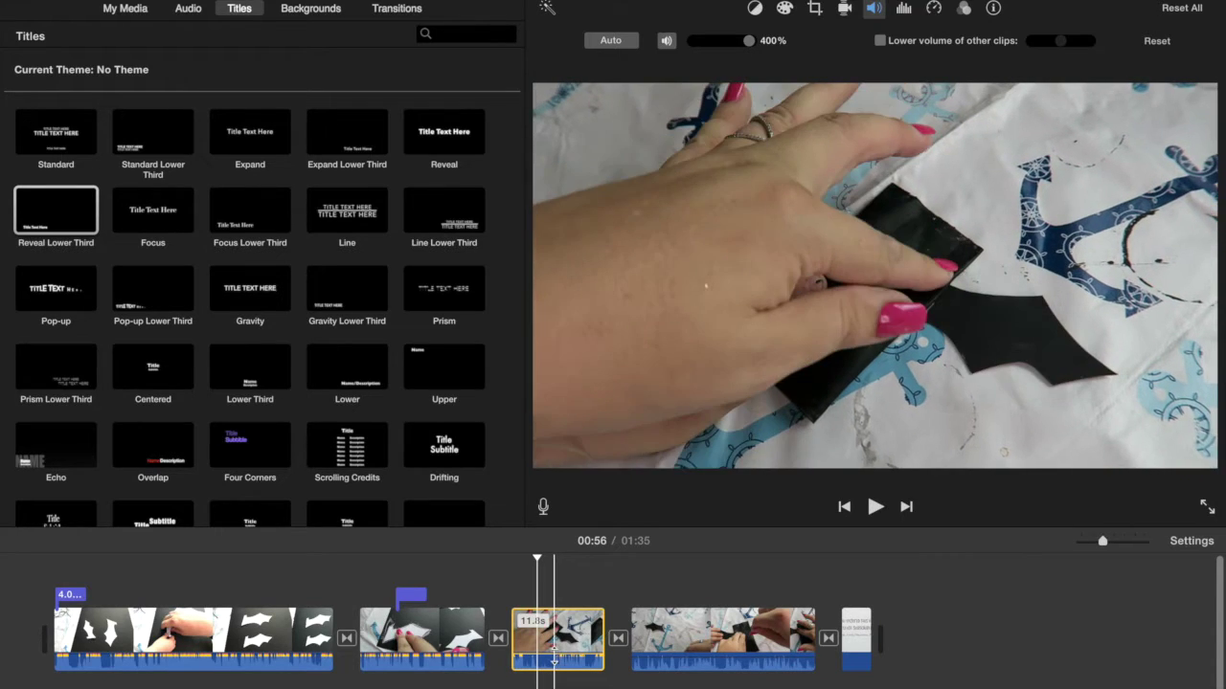
Add the iTunes song "Green Lights" as background music beneath the video clips, starting at the beginning of the timeline
{"action": "scroll", "coordinate": [556, 637], "scroll_direction": "down", "scroll_amount": 1}
{"action": "scroll", "coordinate": [555, 641], "scroll_direction": "down", "scroll_amount": 2}
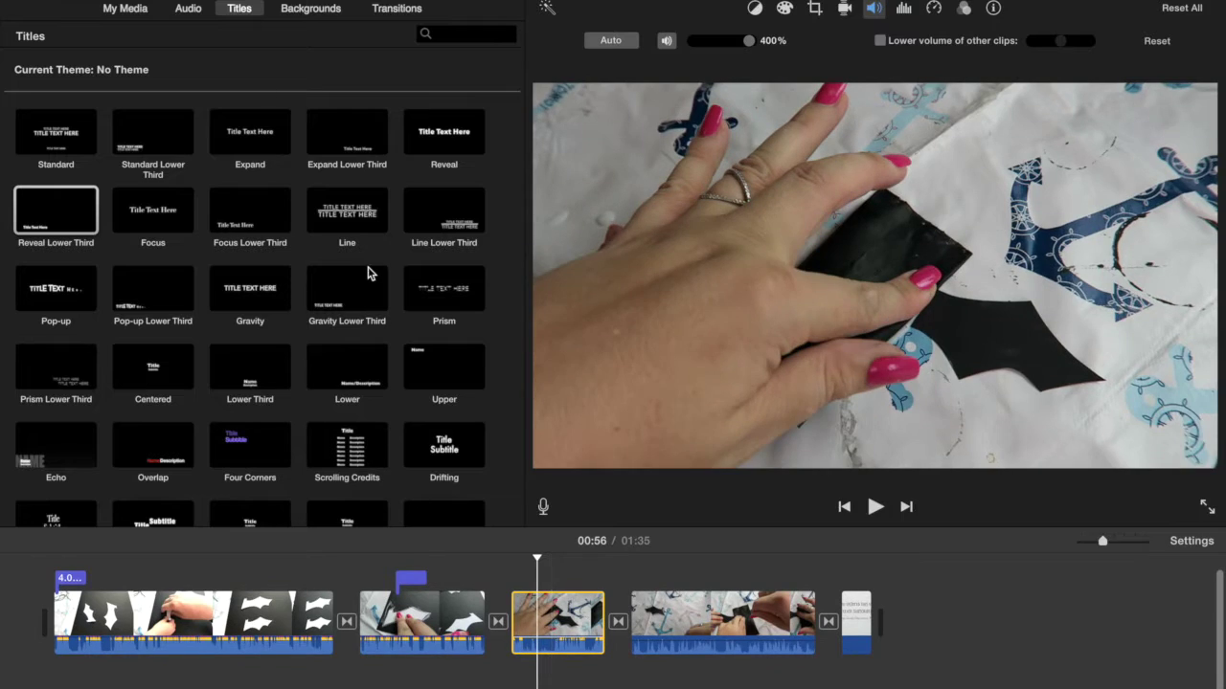
{"action": "left_click", "coordinate": [188, 10]}
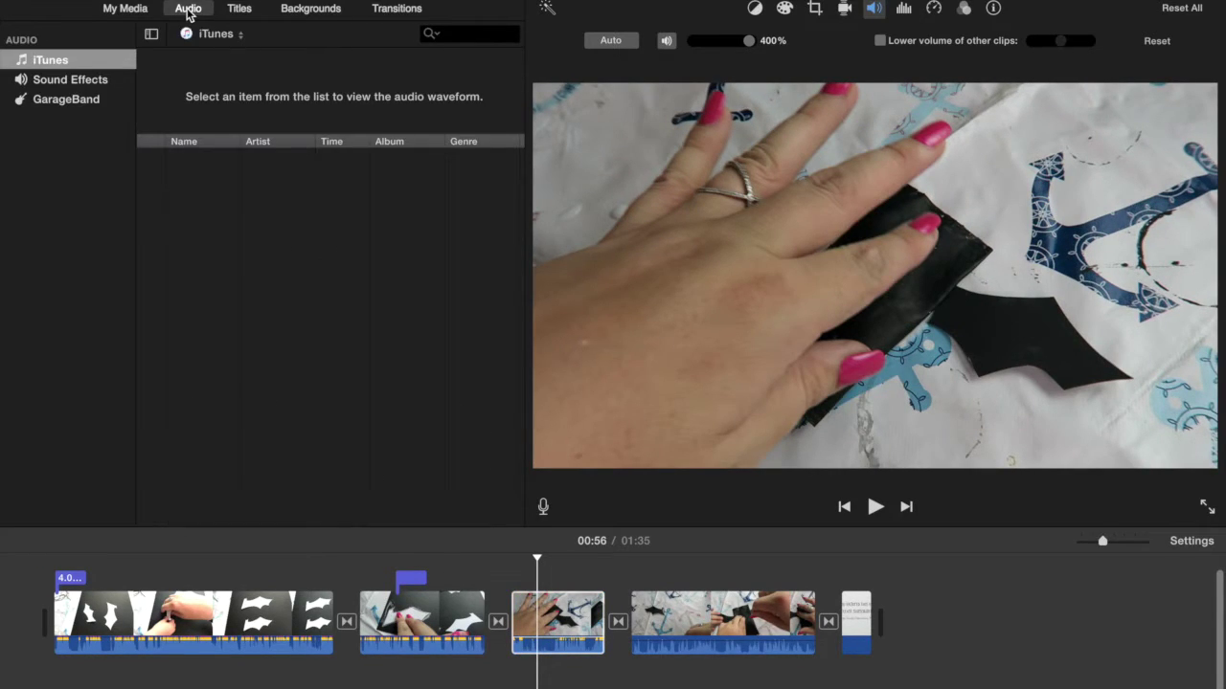
{"action": "left_click", "coordinate": [205, 238]}
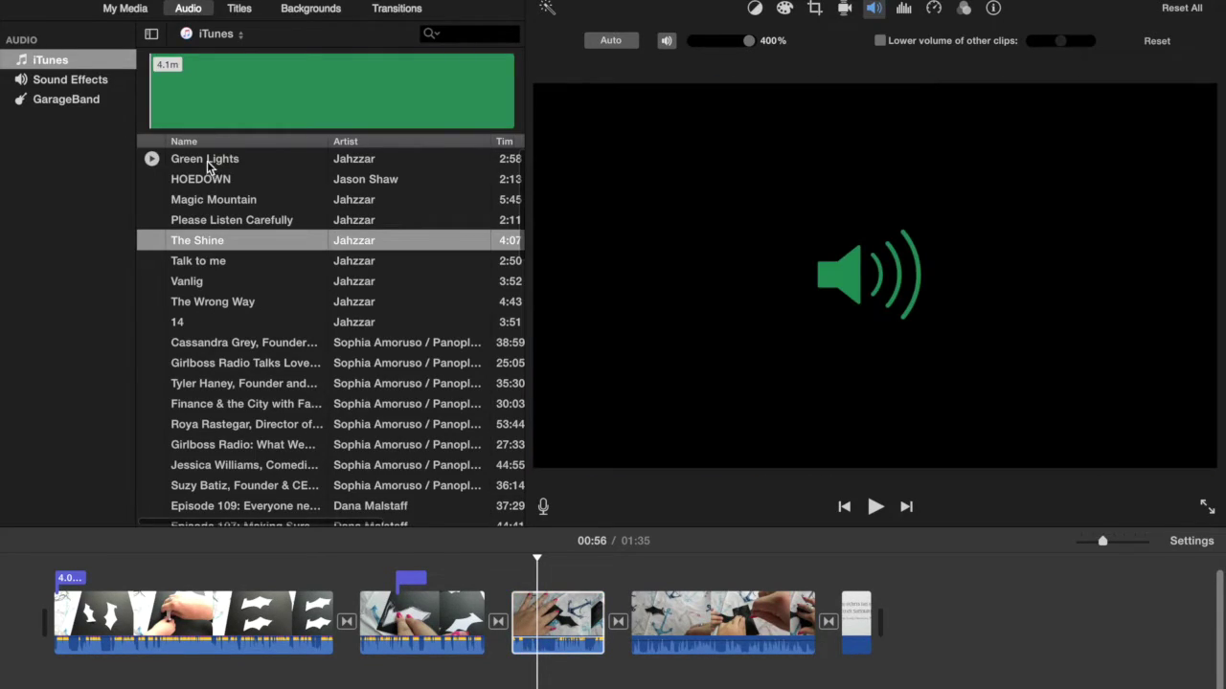
{"action": "left_click", "coordinate": [206, 160]}
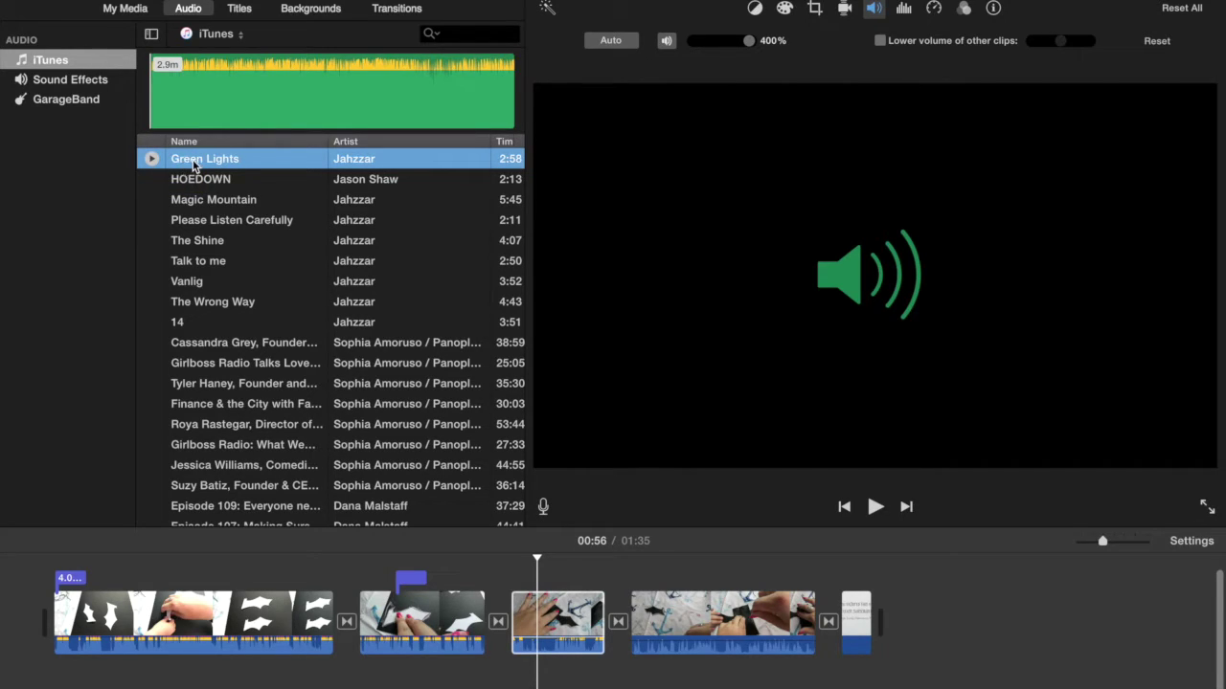
{"action": "left_click_drag", "start_coordinate": [183, 177], "coordinate": [76, 682]}
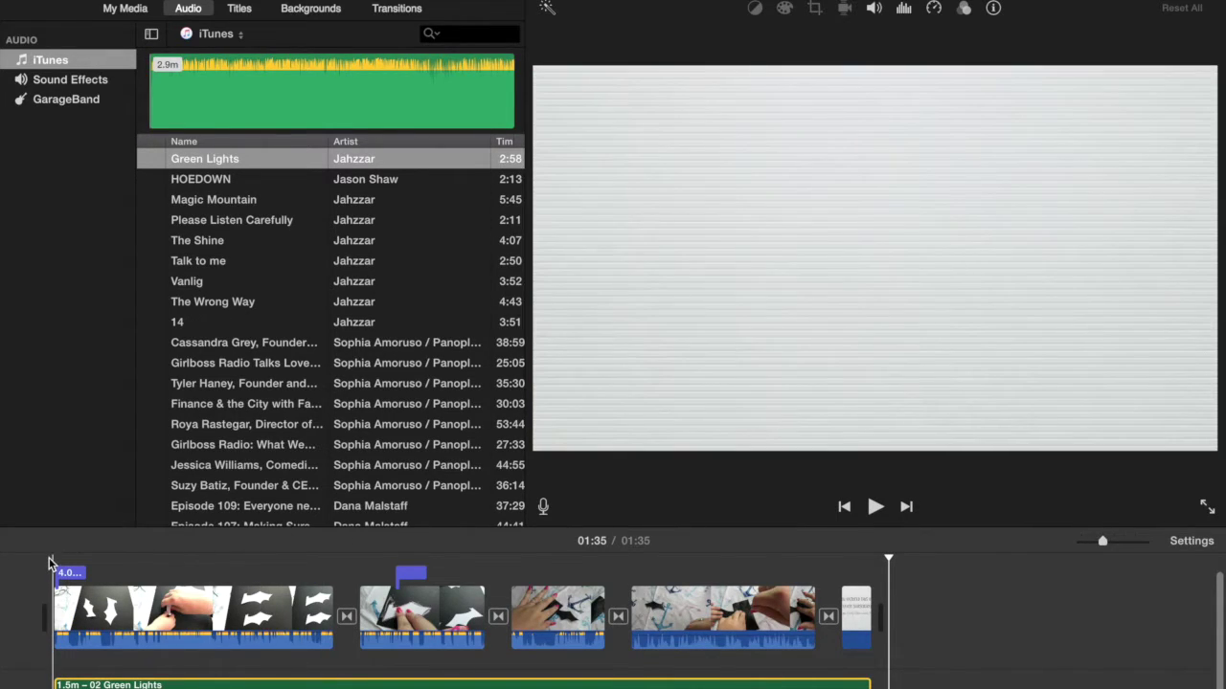
Lower the first clip's audio volume and play the video with its music from the start to about 00:09
{"action": "left_click", "coordinate": [54, 570]}
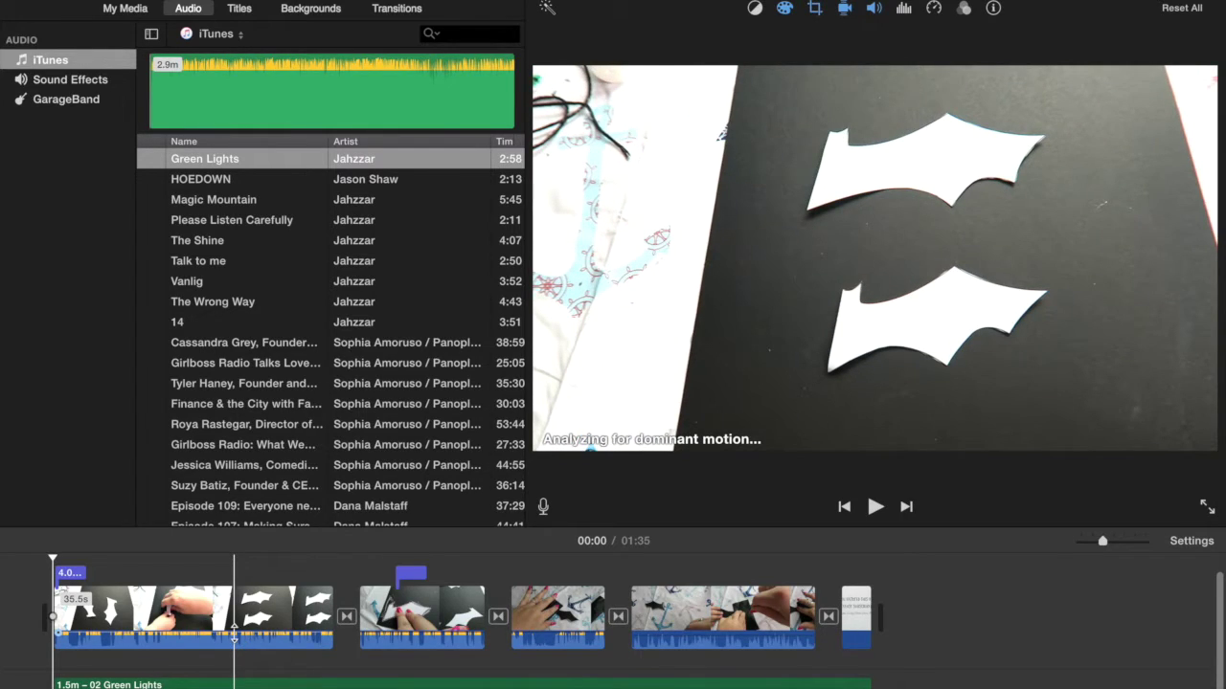
{"action": "left_click_drag", "start_coordinate": [234, 633], "coordinate": [234, 642]}
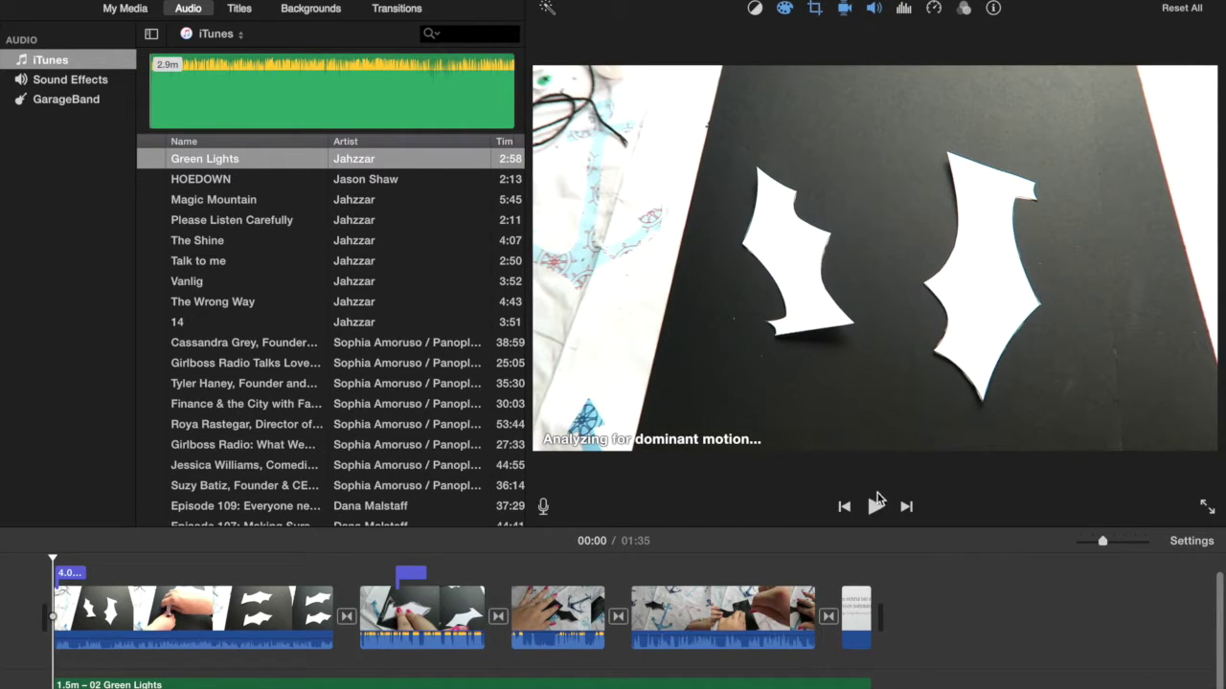
{"action": "left_click", "coordinate": [874, 508]}
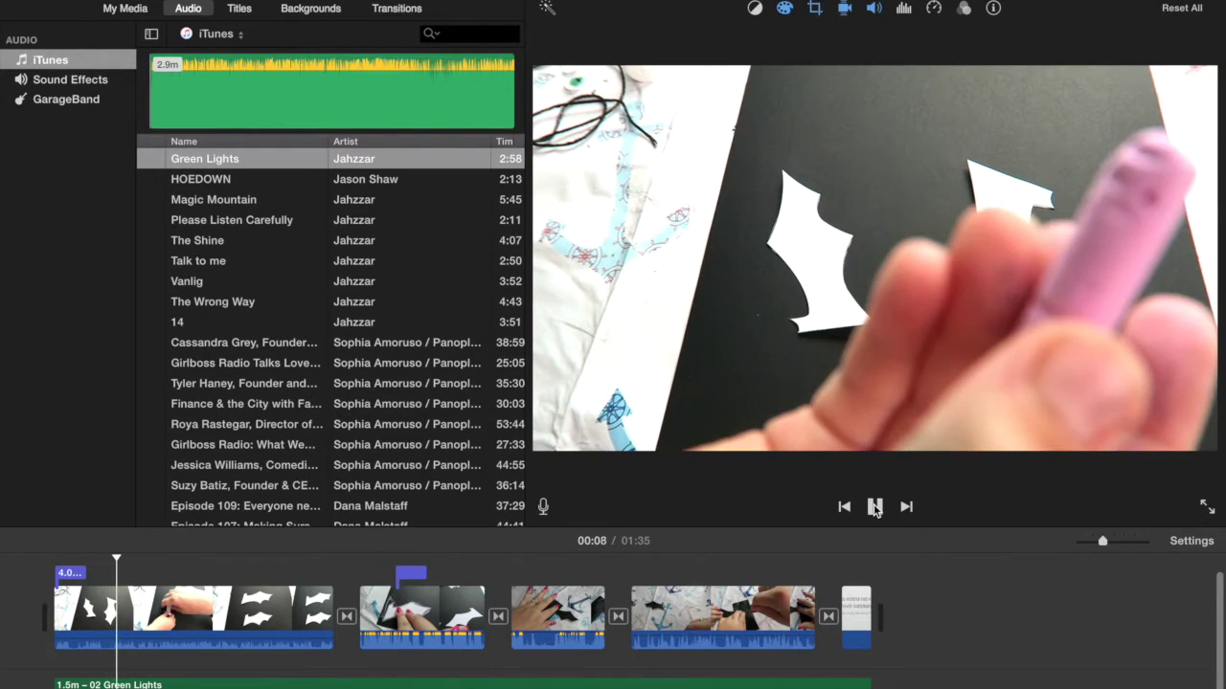
{"action": "left_click", "coordinate": [874, 507]}
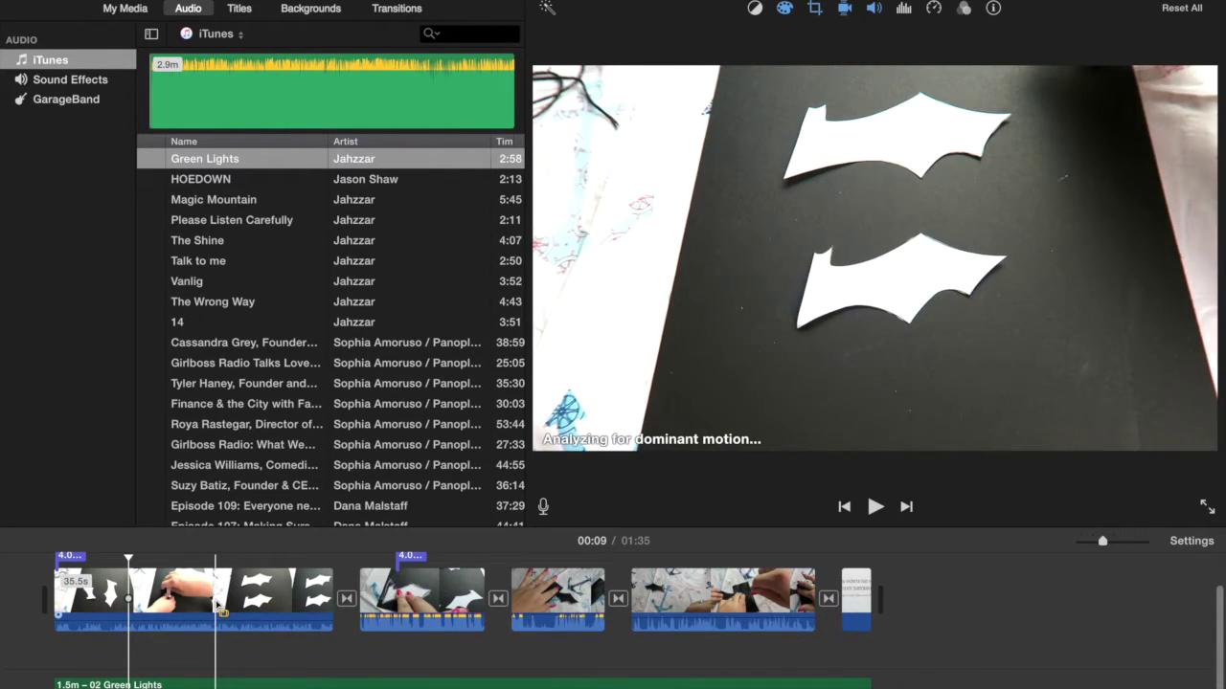
Split the Green Lights music track at about 00:20
{"action": "left_click", "coordinate": [217, 612]}
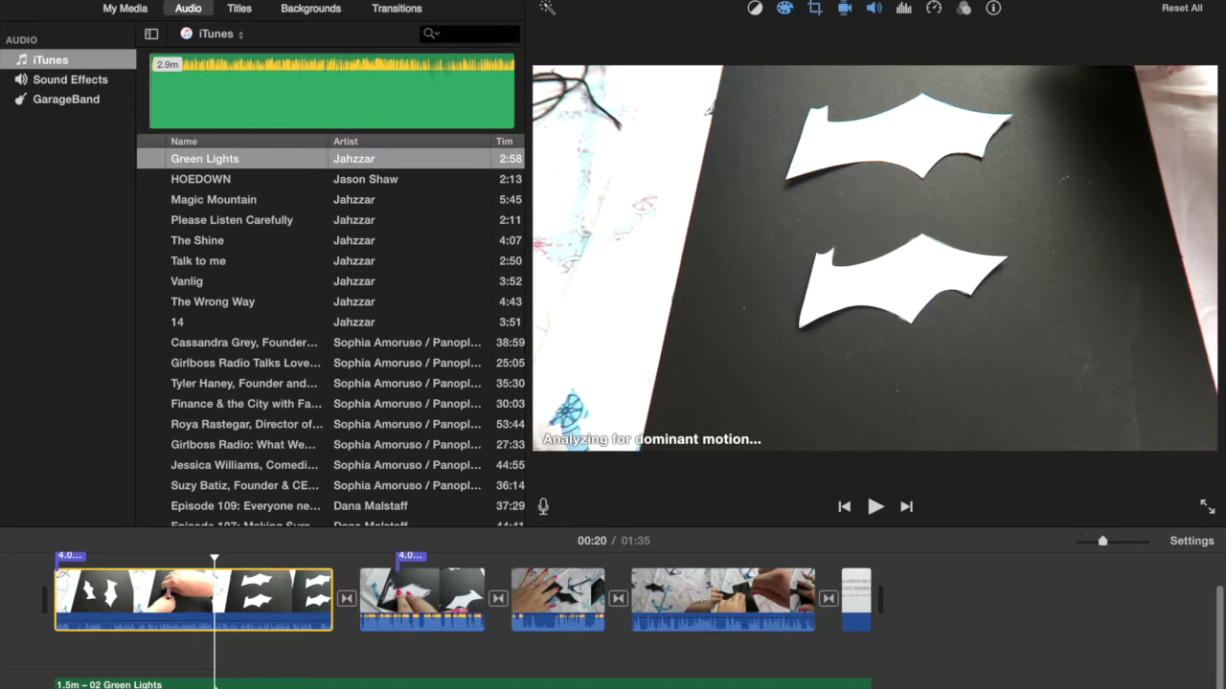
{"action": "left_click", "coordinate": [220, 684]}
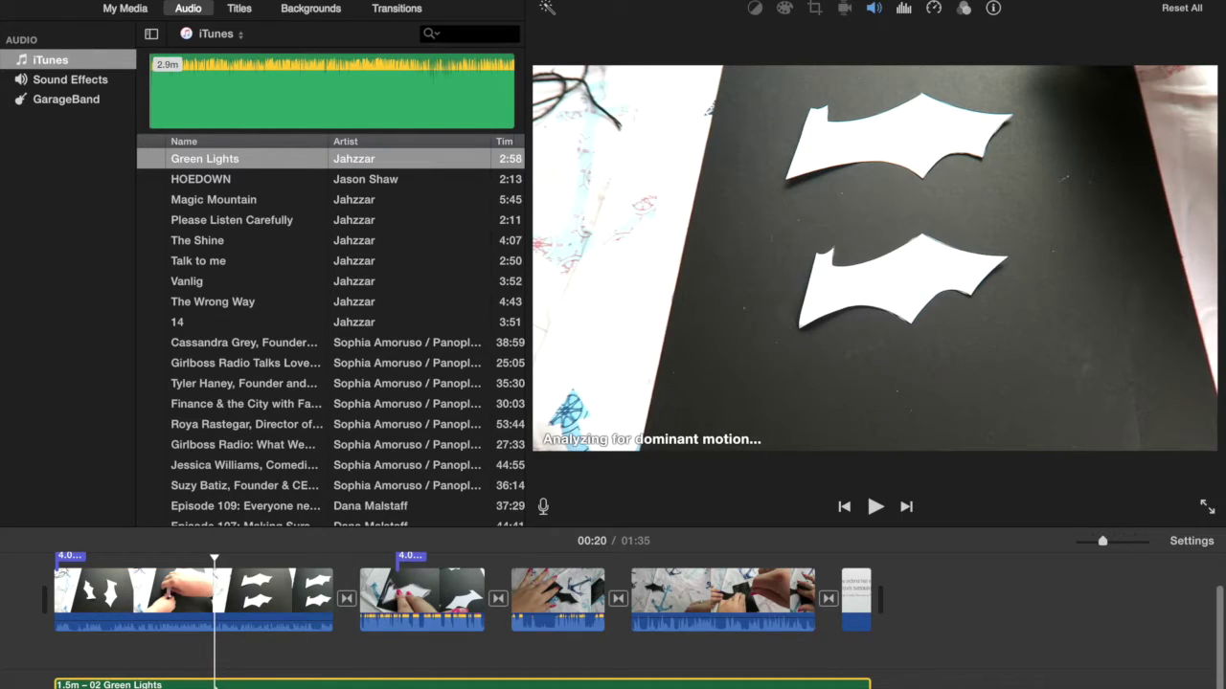
{"action": "right_click", "coordinate": [218, 599]}
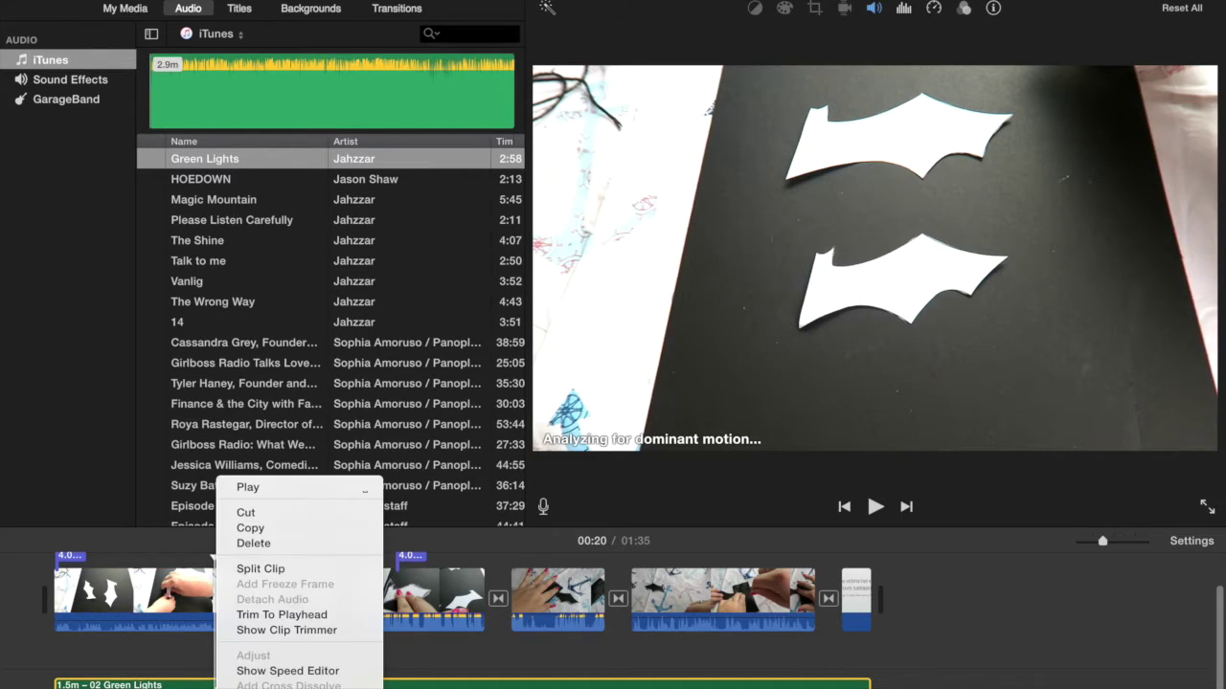
{"action": "left_click", "coordinate": [259, 568]}
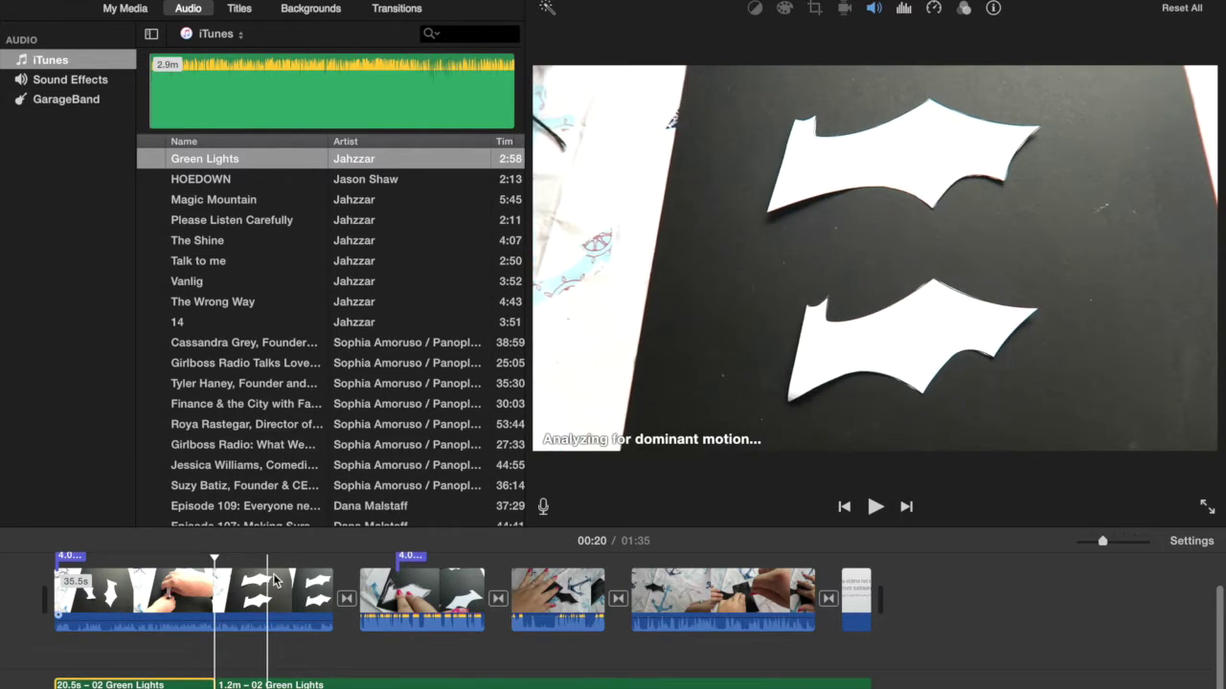
Split the second part of the Green Lights music at about 00:32, undoing an accidental split of the first video clip
{"action": "left_click", "coordinate": [307, 586]}
{"action": "right_click", "coordinate": [306, 579]}
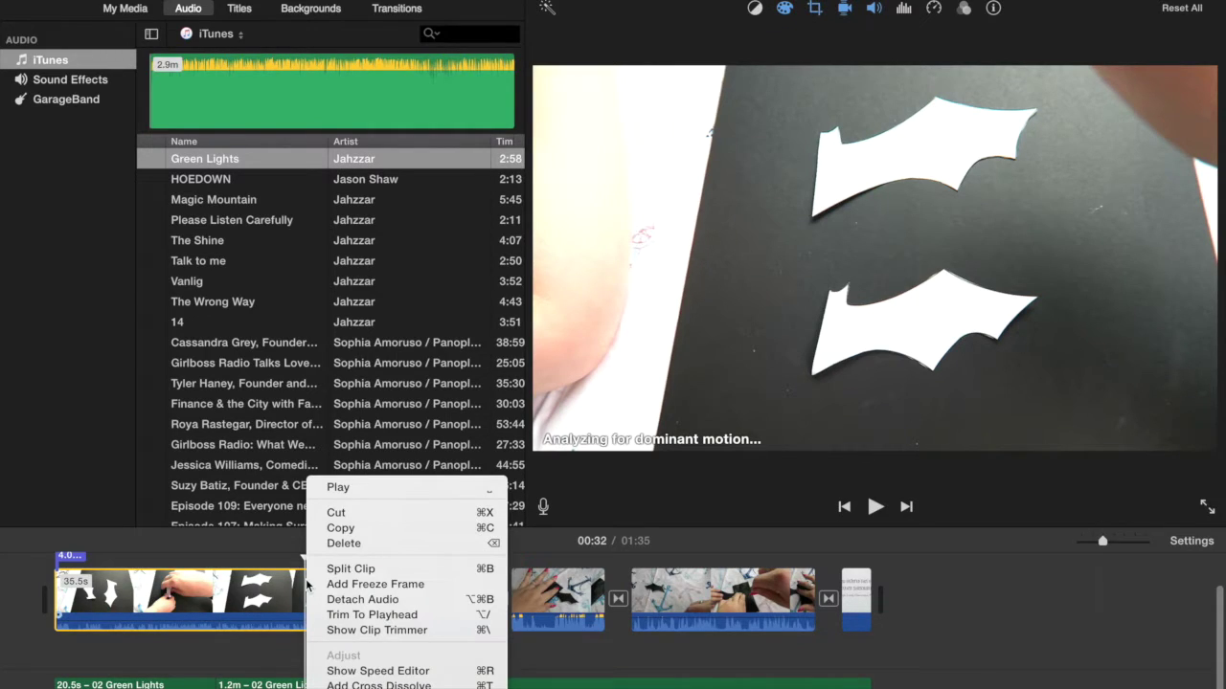
{"action": "left_click", "coordinate": [316, 572]}
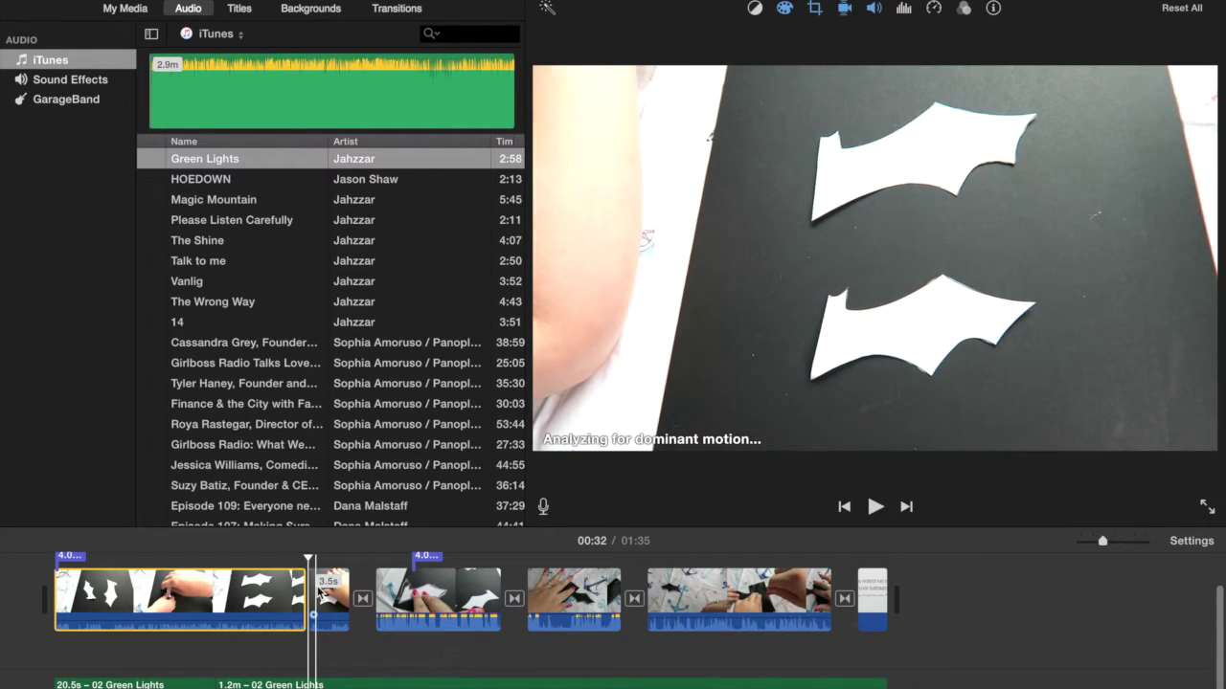
{"action": "key", "text": "super+z"}
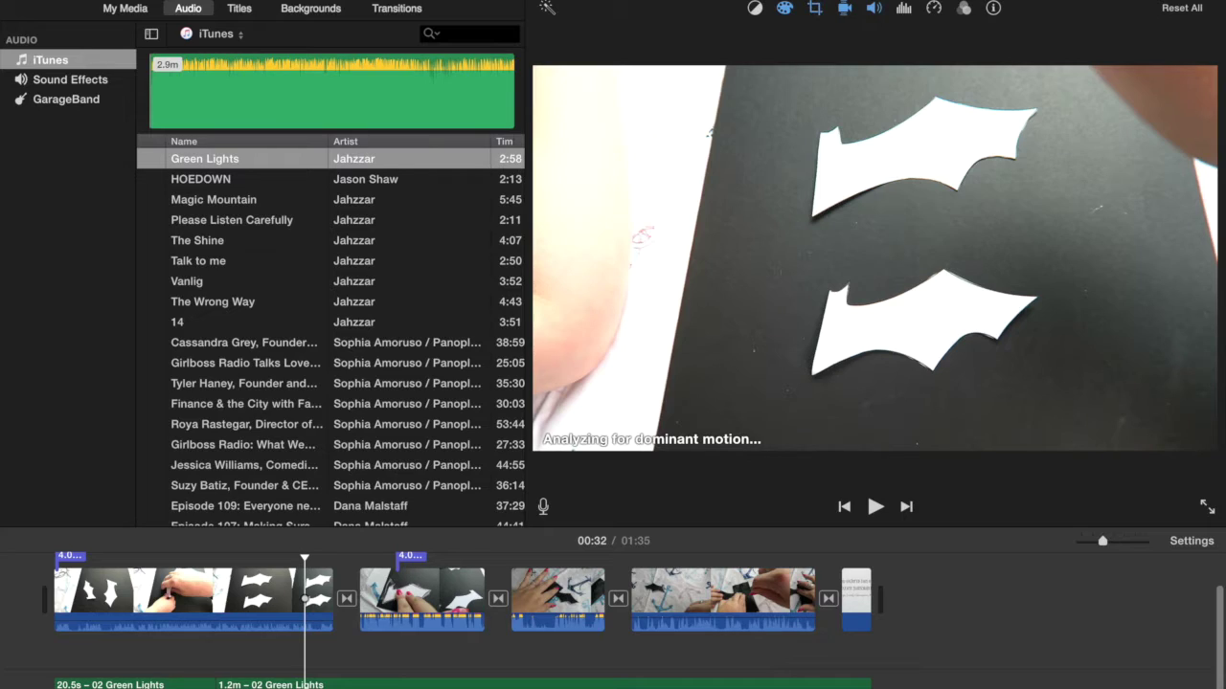
{"action": "right_click", "coordinate": [306, 684]}
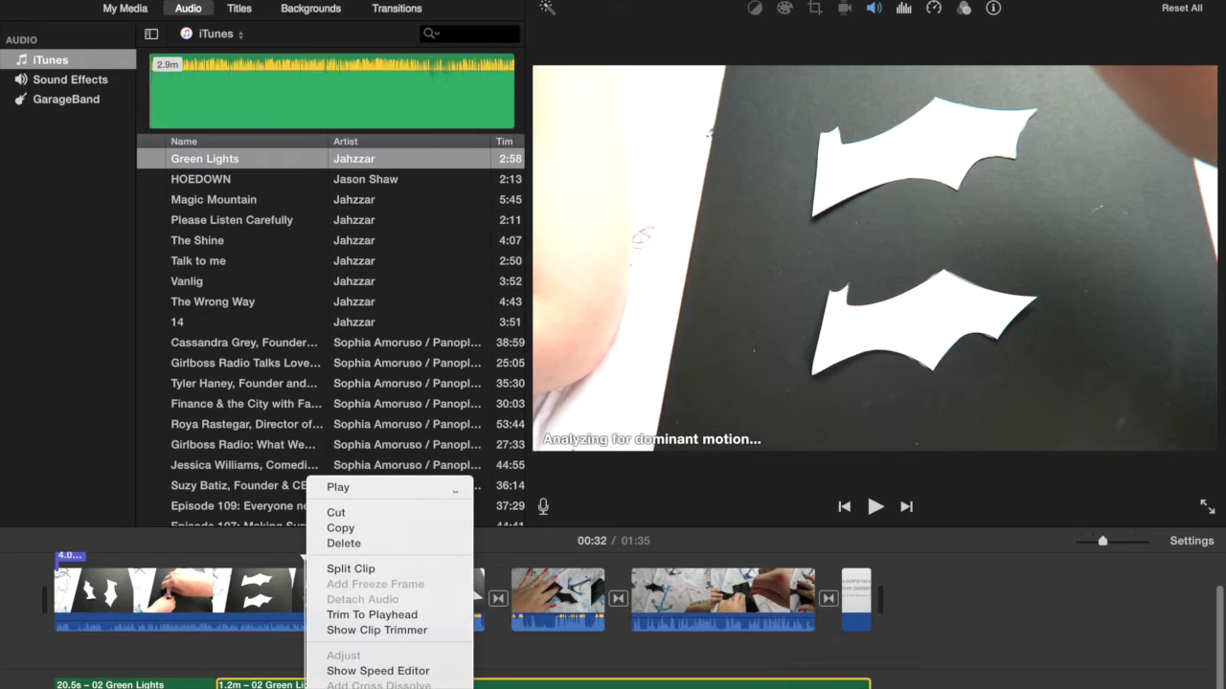
{"action": "left_click", "coordinate": [345, 568]}
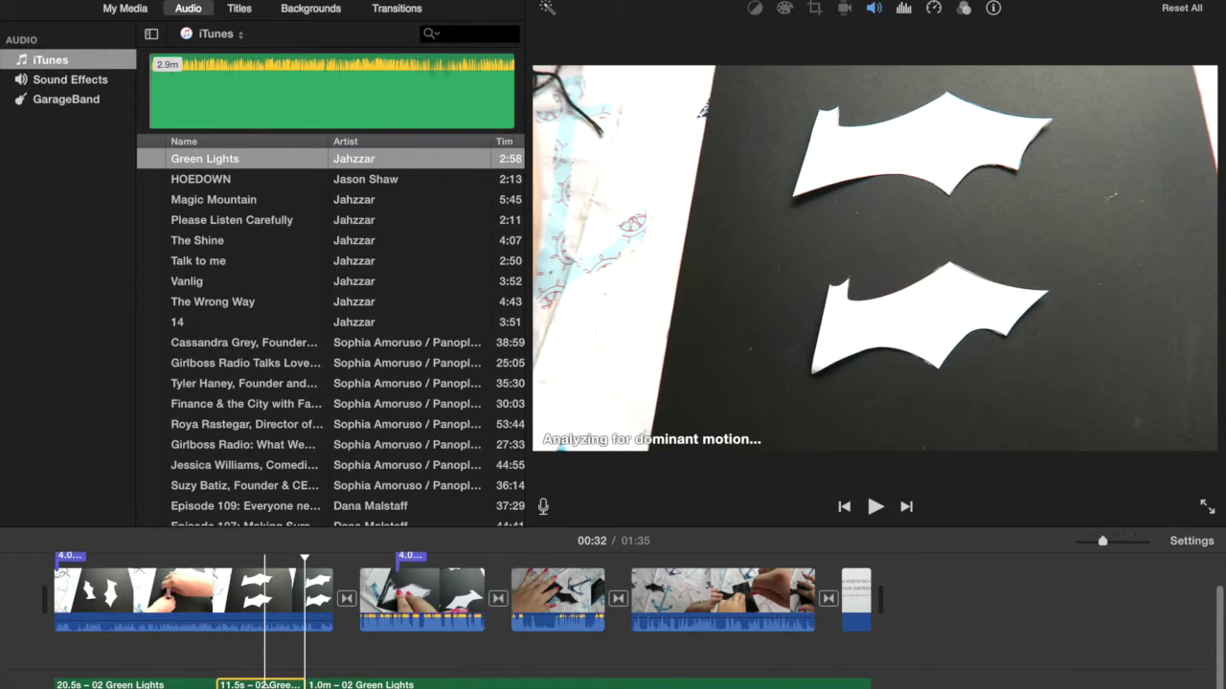
Play the movie from about 00:17 to 00:21 across the first split in the Green Lights music
{"action": "mouse_move", "coordinate": [268, 684]}
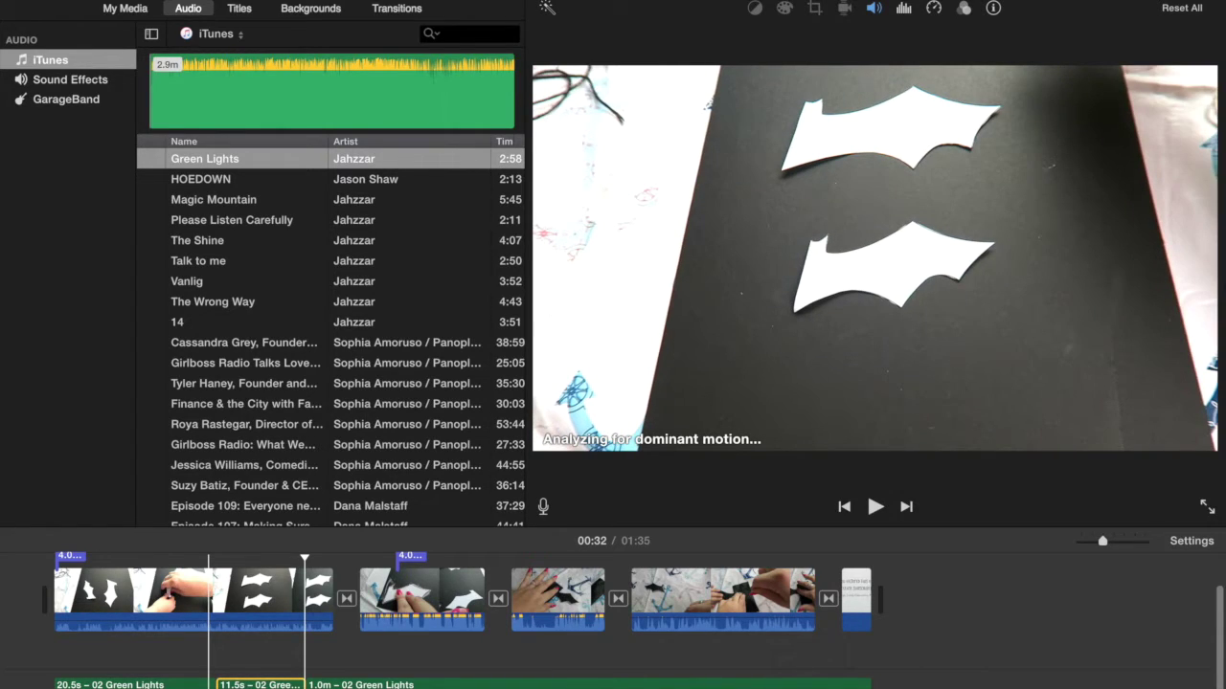
{"action": "left_click_drag", "start_coordinate": [214, 686], "coordinate": [194, 683]}
{"action": "left_click", "coordinate": [188, 683]}
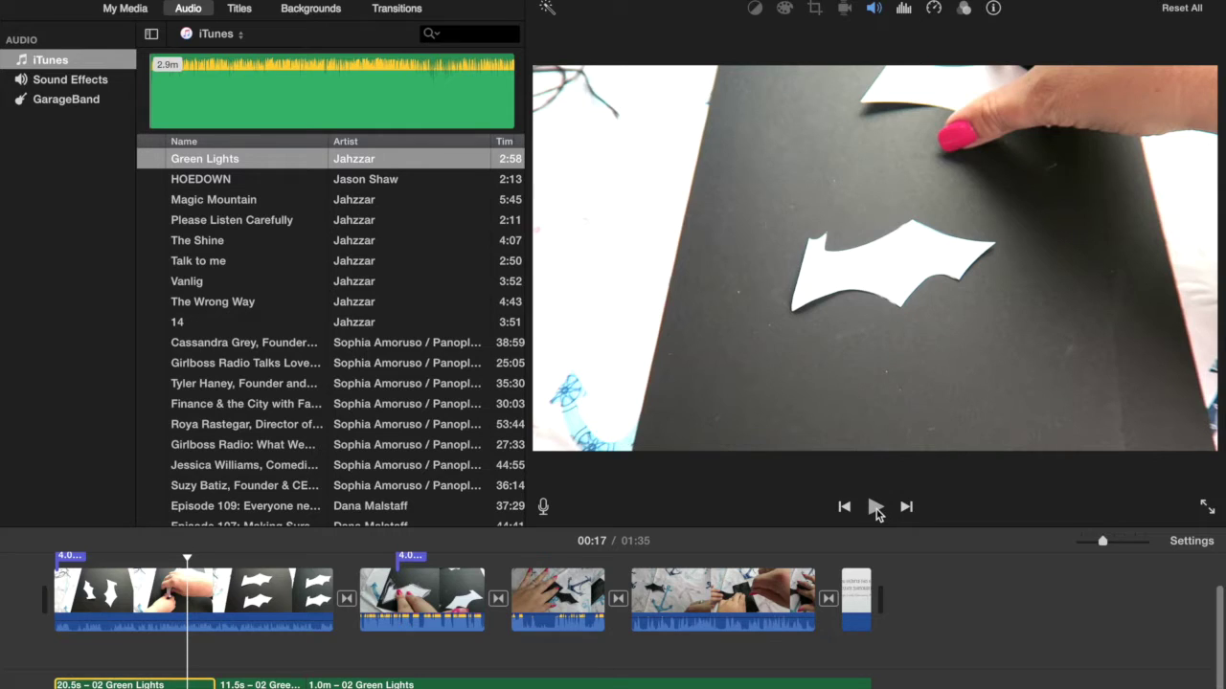
{"action": "left_click", "coordinate": [876, 510]}
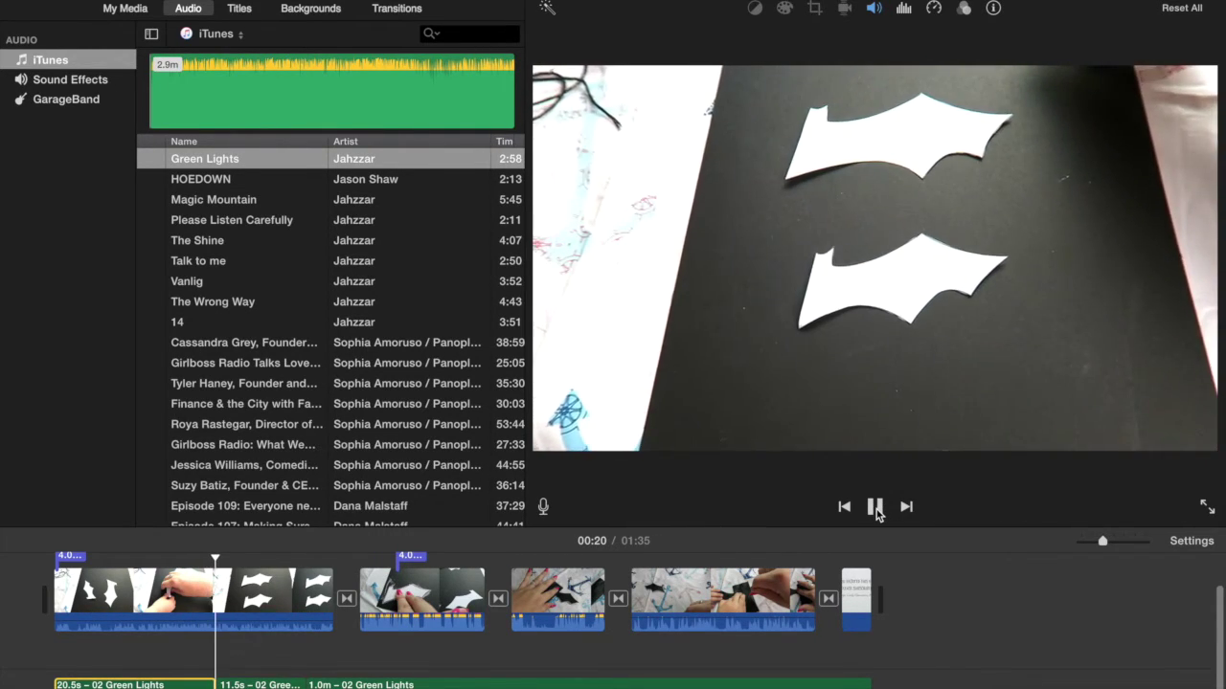
{"action": "left_click", "coordinate": [876, 509]}
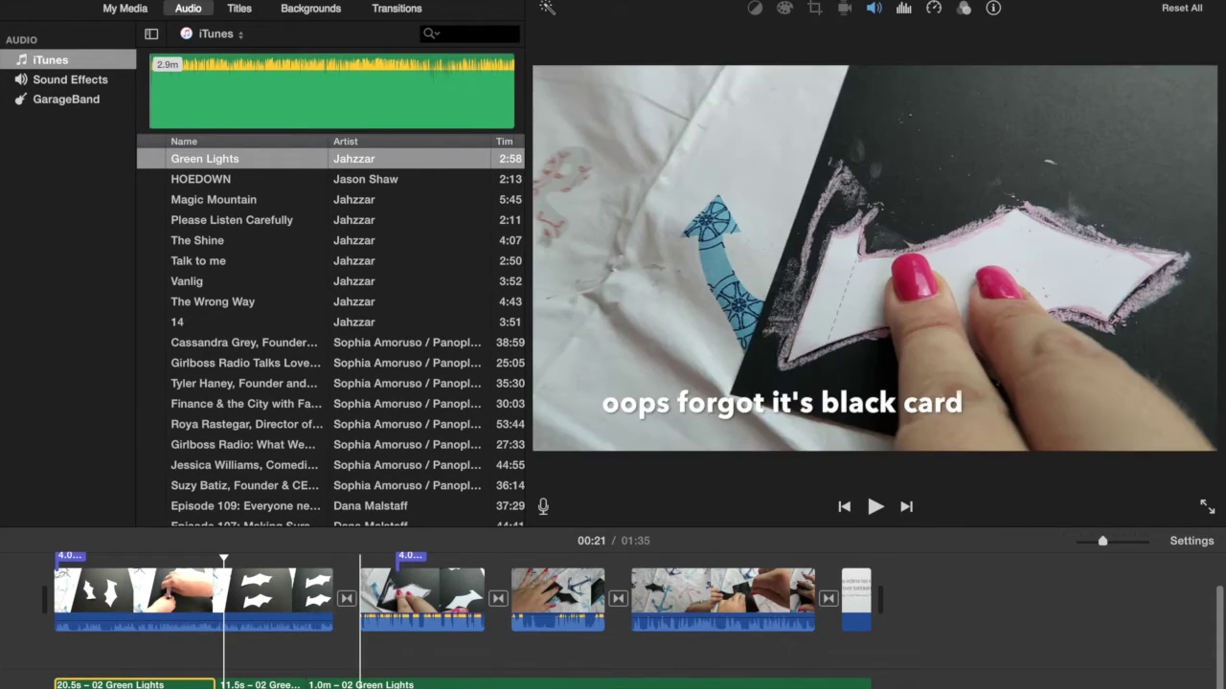
Add the iTunes song "Magic Mountain" to the music track directly after the last Green Lights part
{"action": "left_click", "coordinate": [314, 685]}
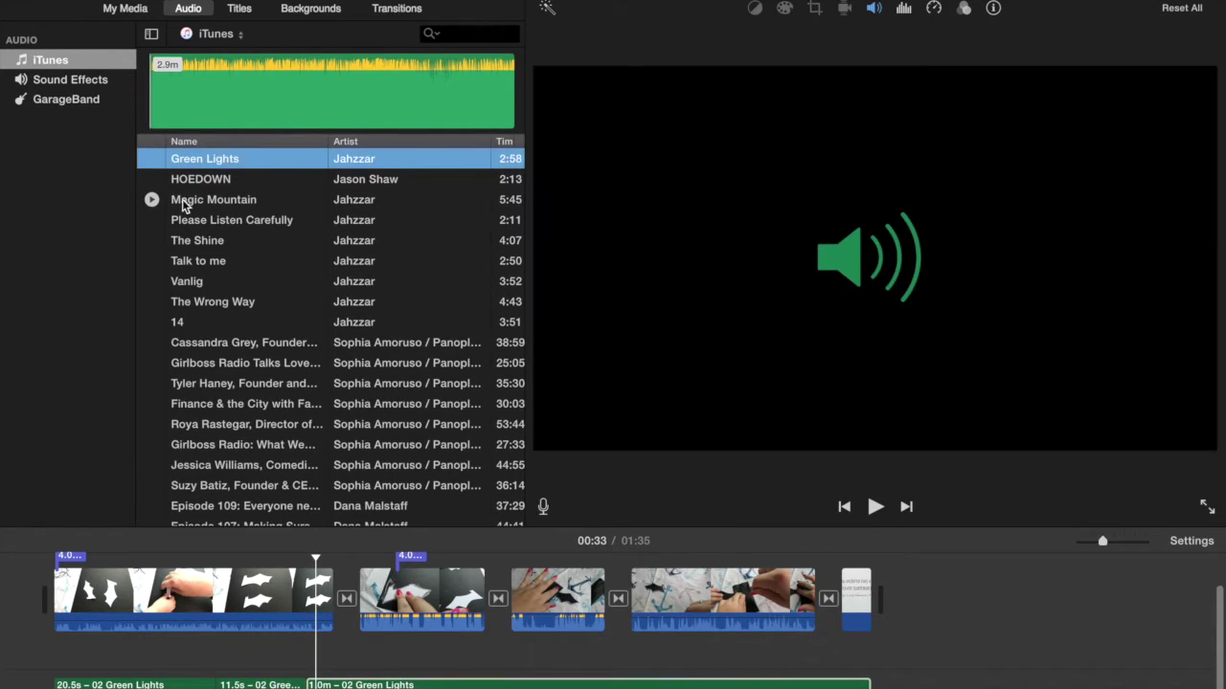
{"action": "left_click", "coordinate": [161, 203]}
{"action": "left_click_drag", "start_coordinate": [161, 203], "coordinate": [883, 666]}
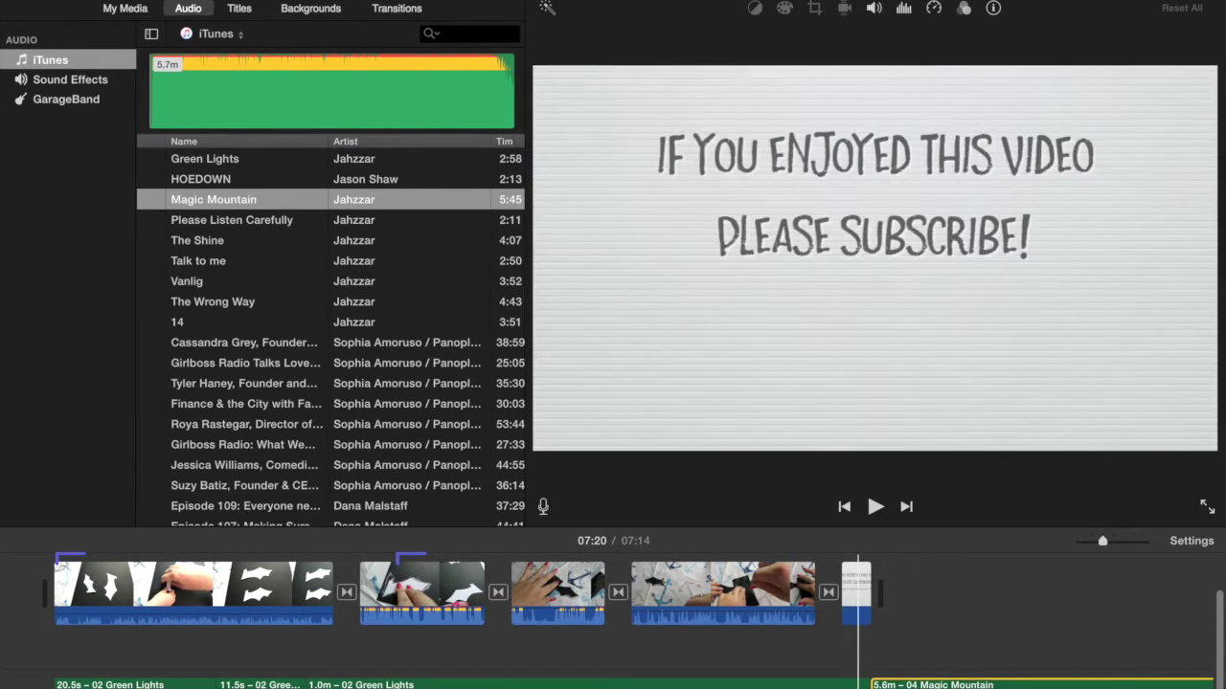
{"action": "scroll", "coordinate": [951, 614], "scroll_direction": "right", "scroll_amount": 10}
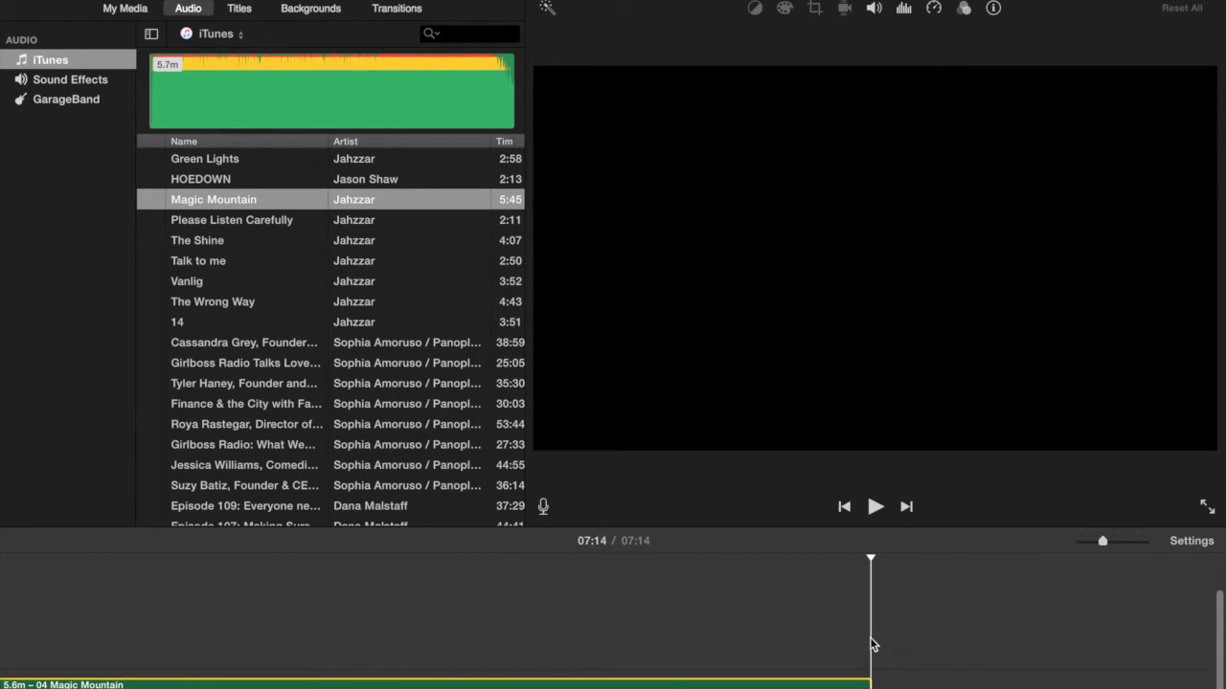
{"action": "scroll", "coordinate": [1013, 597], "scroll_direction": "left", "scroll_amount": 10}
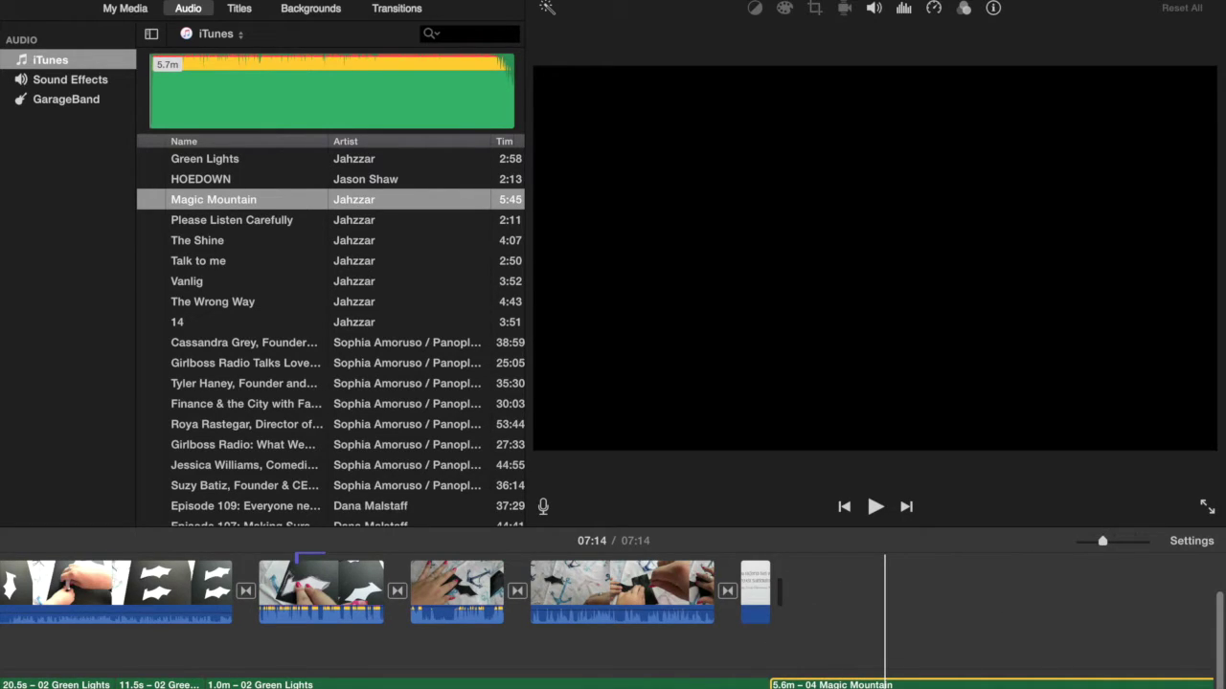
Delete the Magic Mountain song from the end of the music track
{"action": "right_click", "coordinate": [885, 684]}
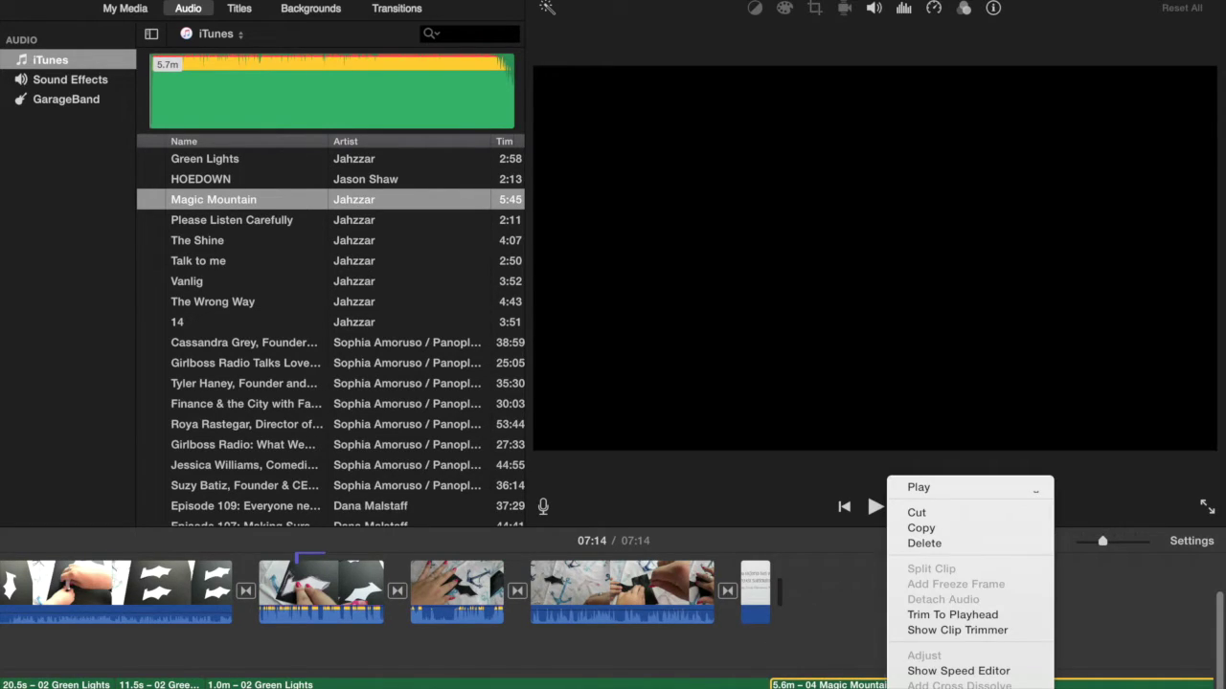
{"action": "left_click", "coordinate": [914, 543]}
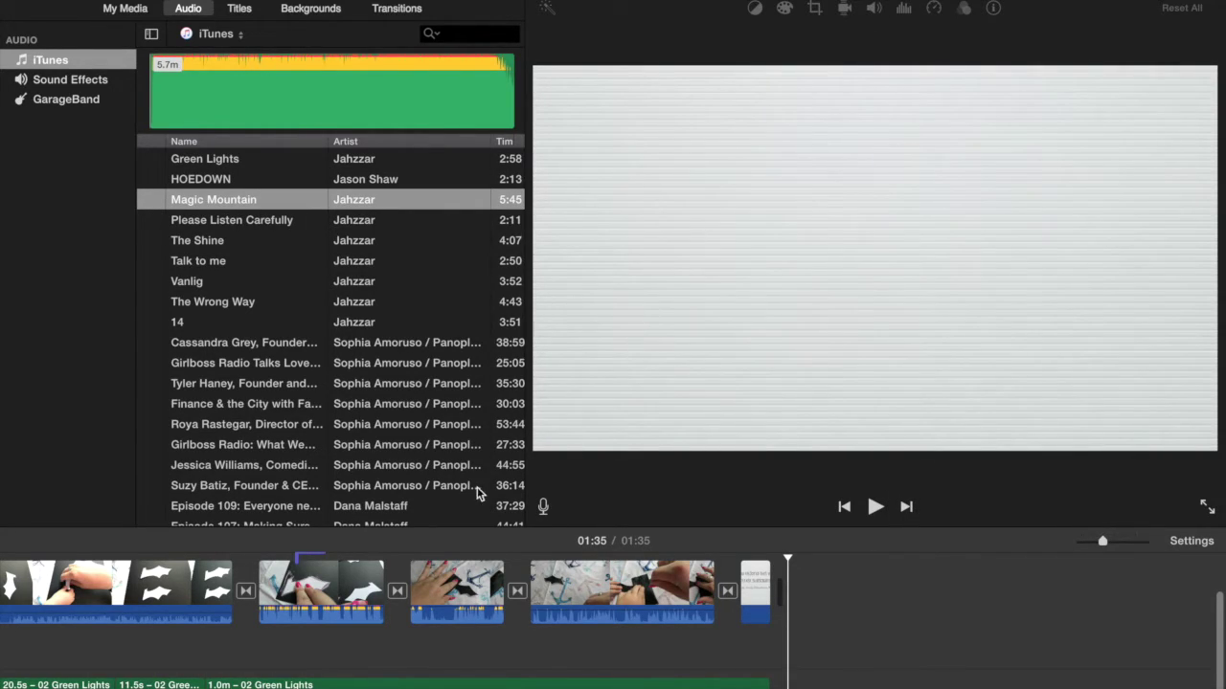
{"action": "scroll", "coordinate": [379, 603], "scroll_direction": "left", "scroll_amount": 5}
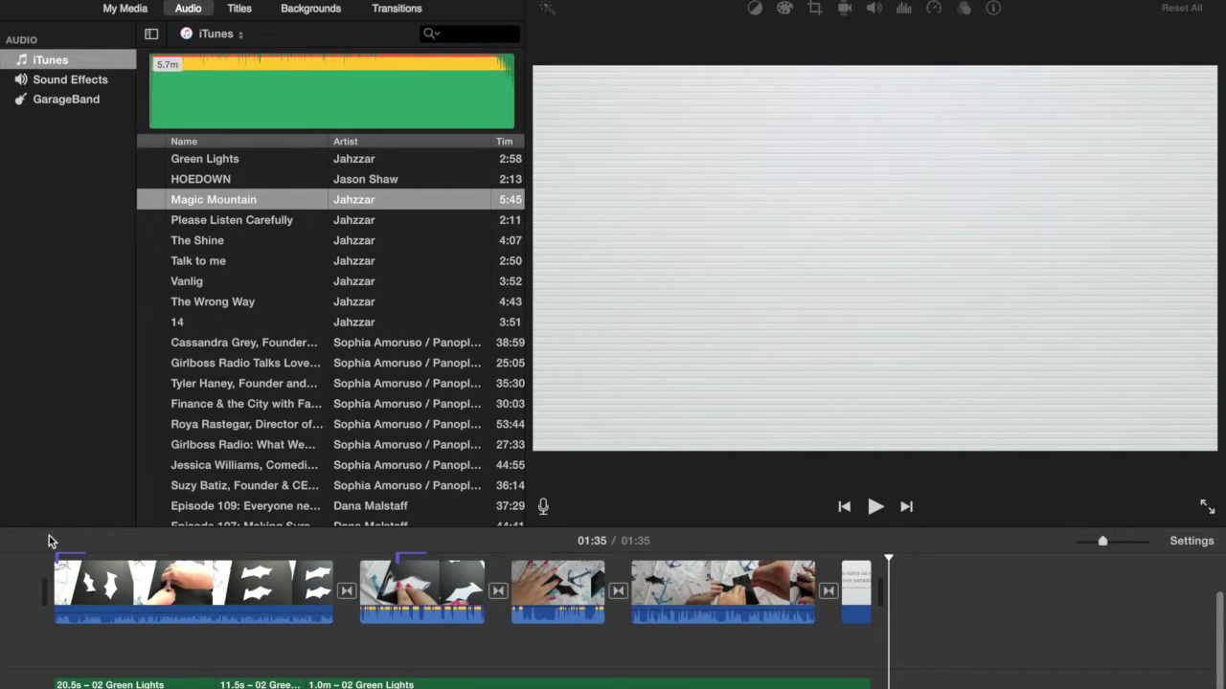
{"action": "left_click", "coordinate": [73, 578]}
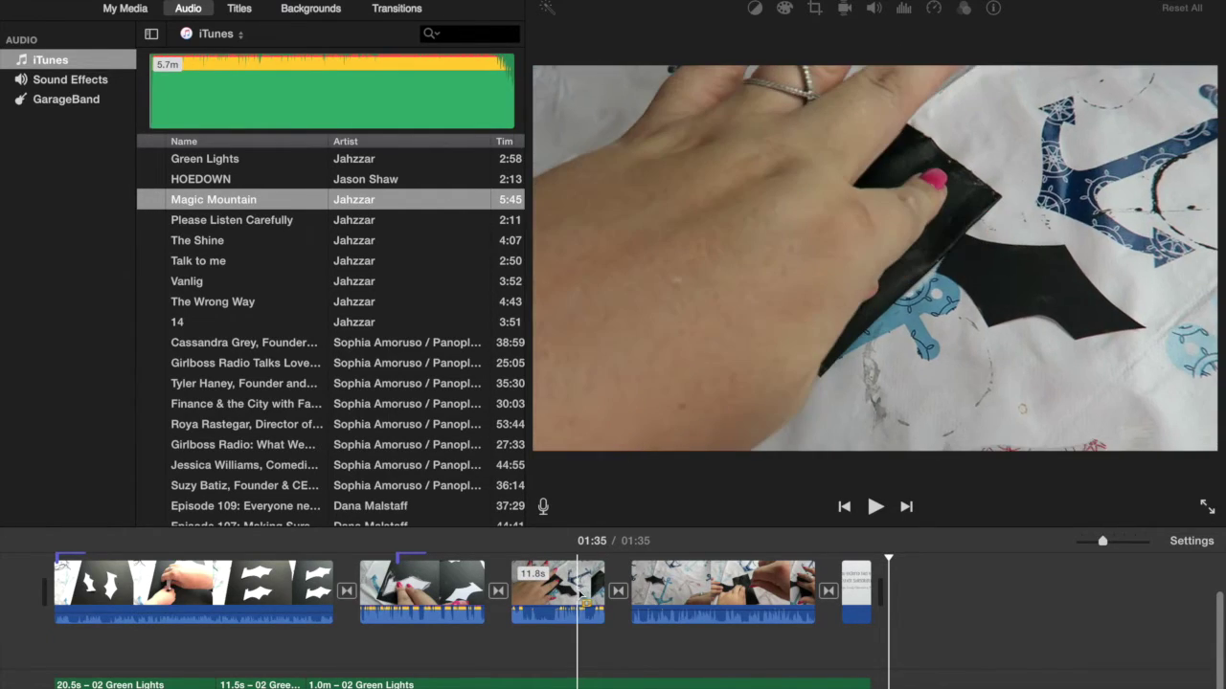
Set the third video clip's speed to Fast at 2x
{"action": "left_click", "coordinate": [579, 594]}
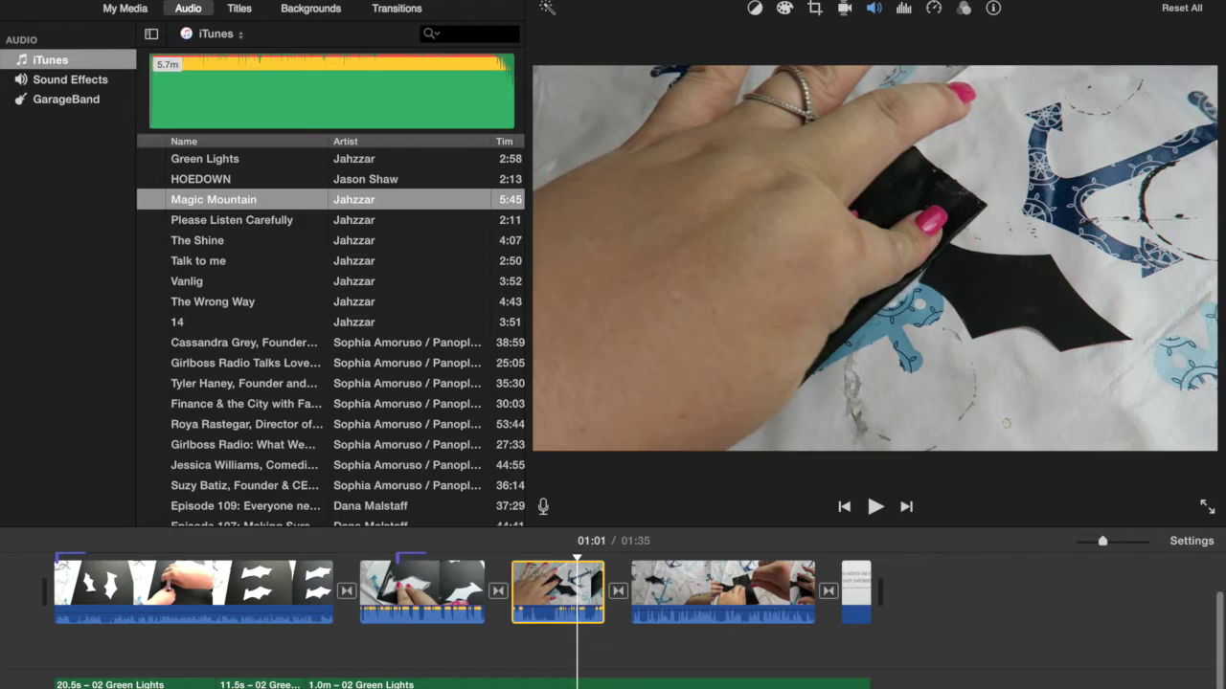
{"action": "left_click", "coordinate": [937, 9]}
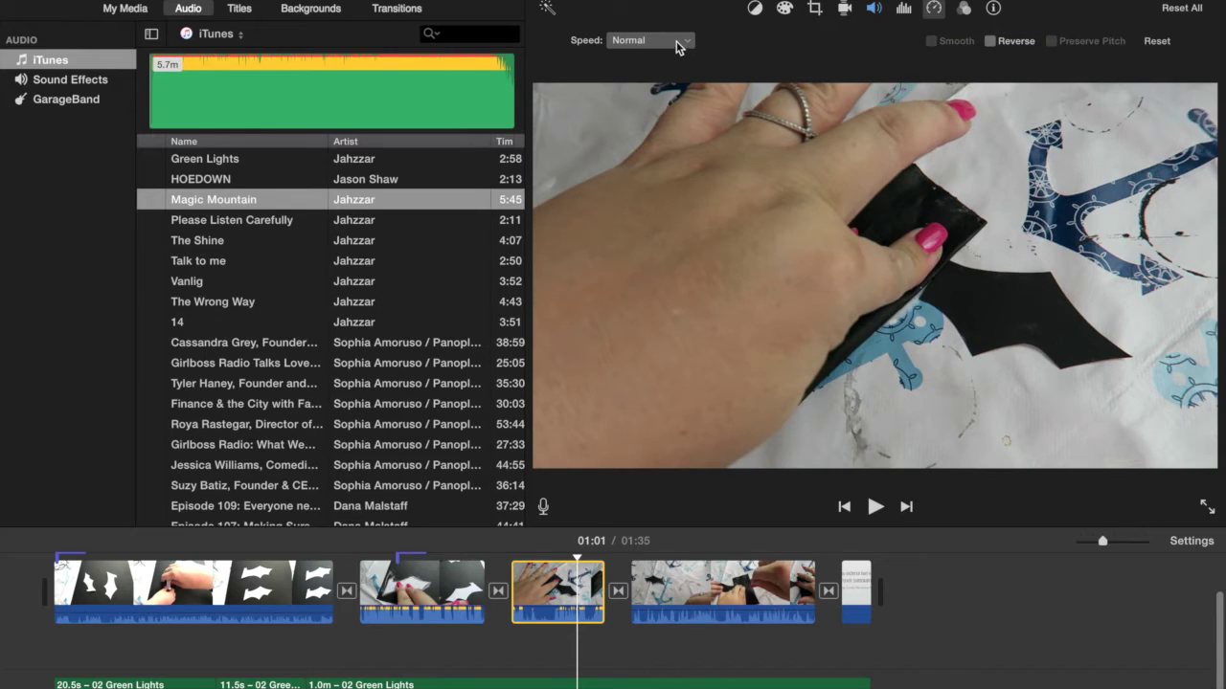
{"action": "left_click", "coordinate": [677, 44]}
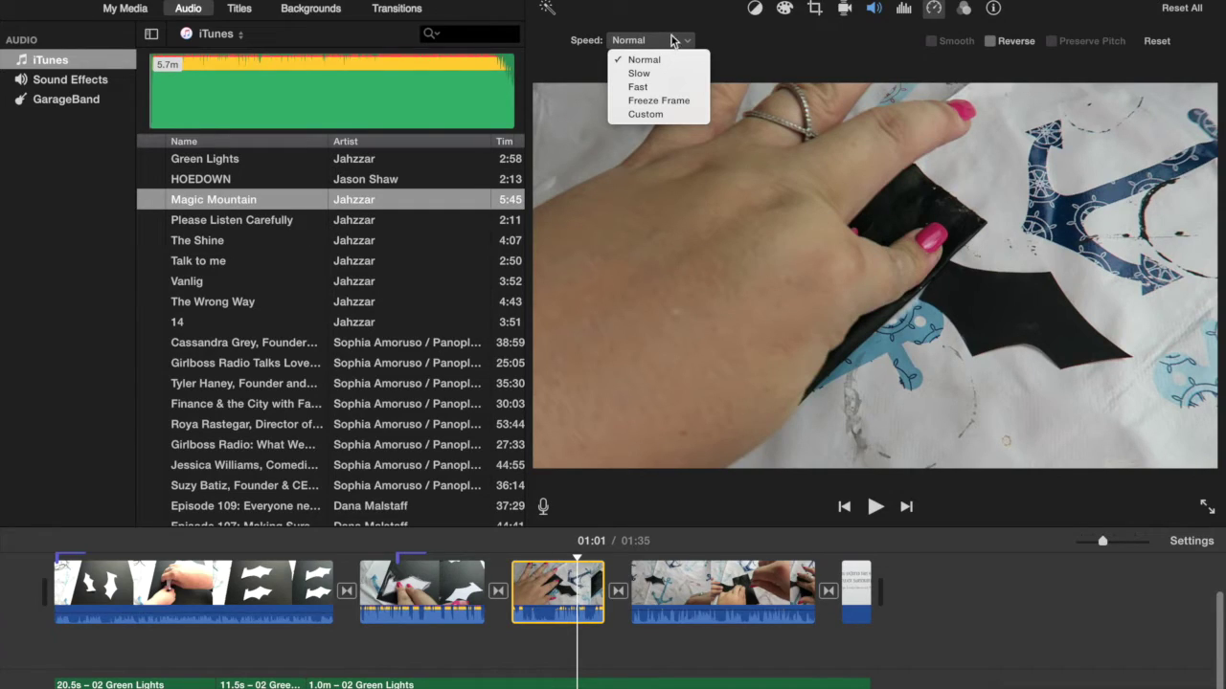
{"action": "left_click", "coordinate": [677, 25]}
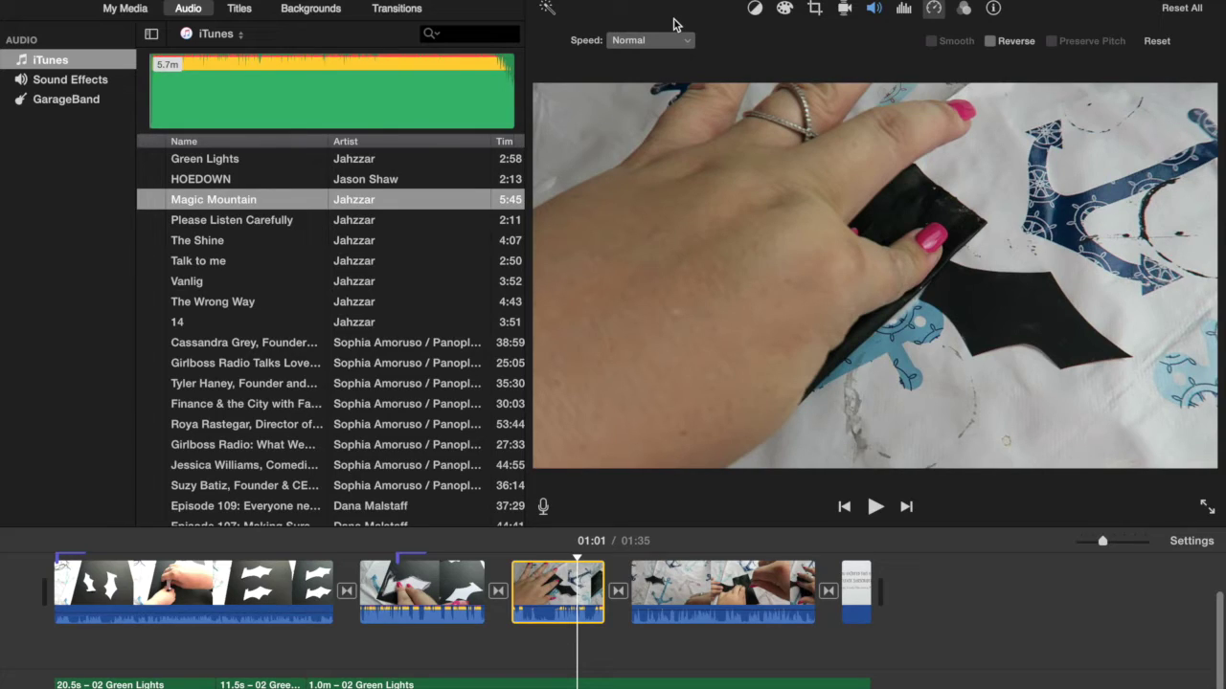
{"action": "left_click", "coordinate": [646, 41]}
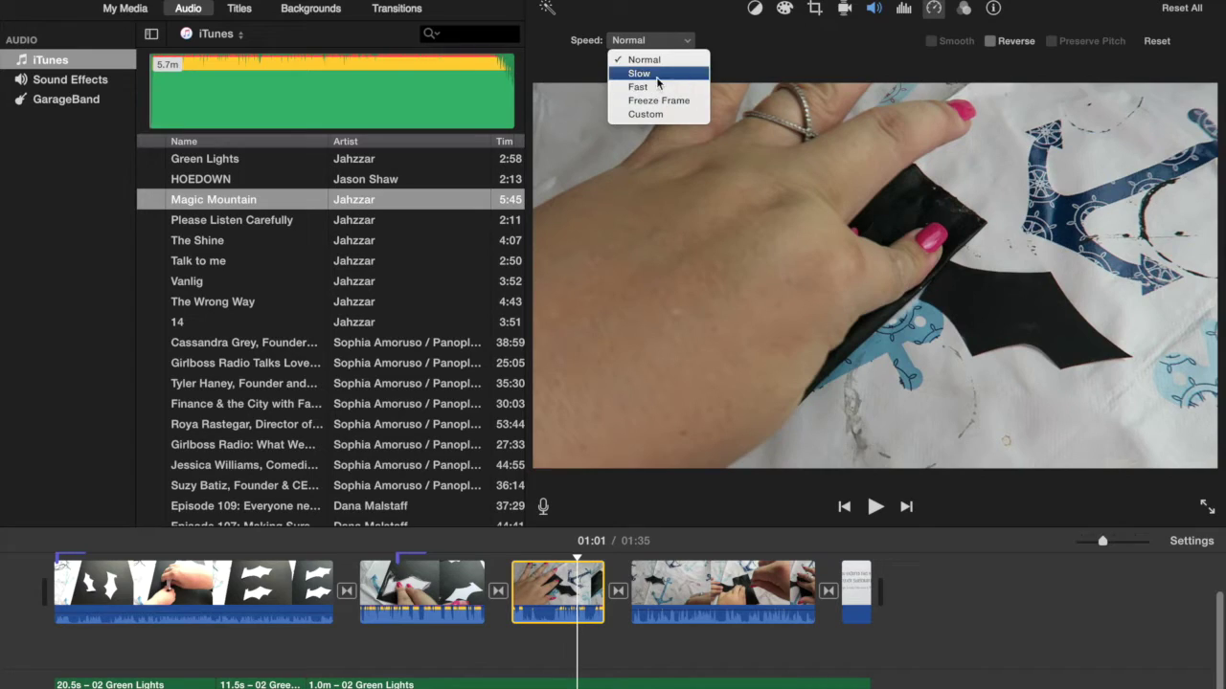
{"action": "left_click", "coordinate": [646, 86]}
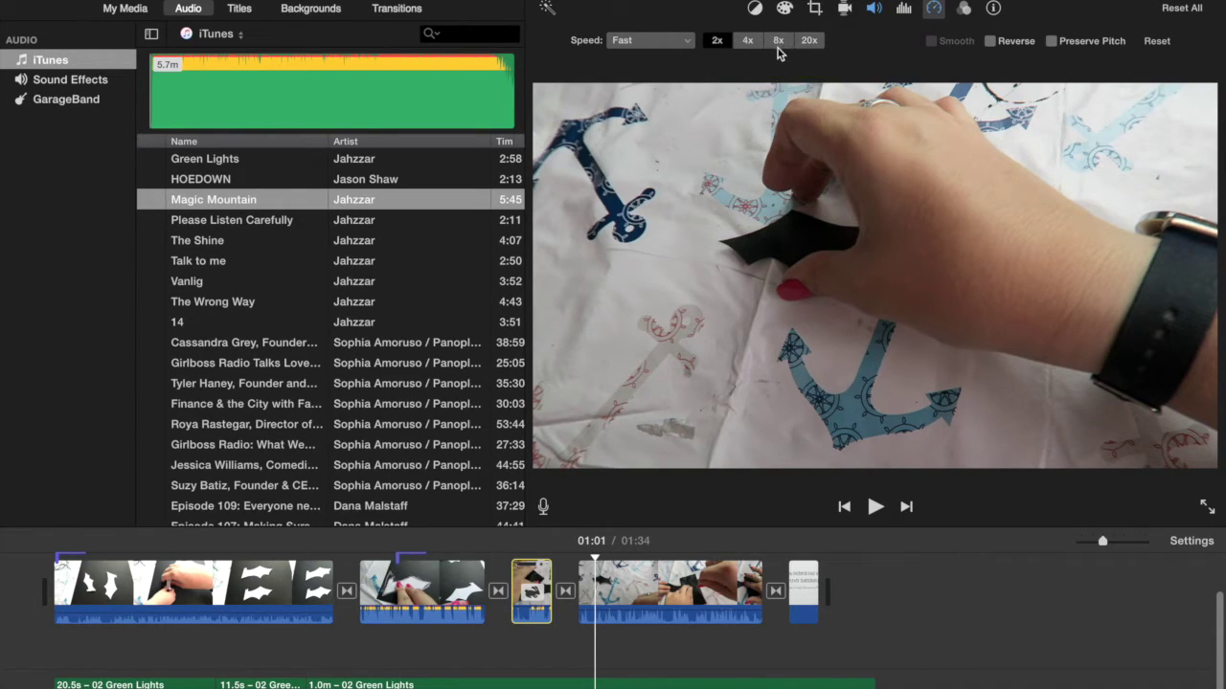
Give the third video clip a custom speed of 130%
{"action": "left_click", "coordinate": [689, 45]}
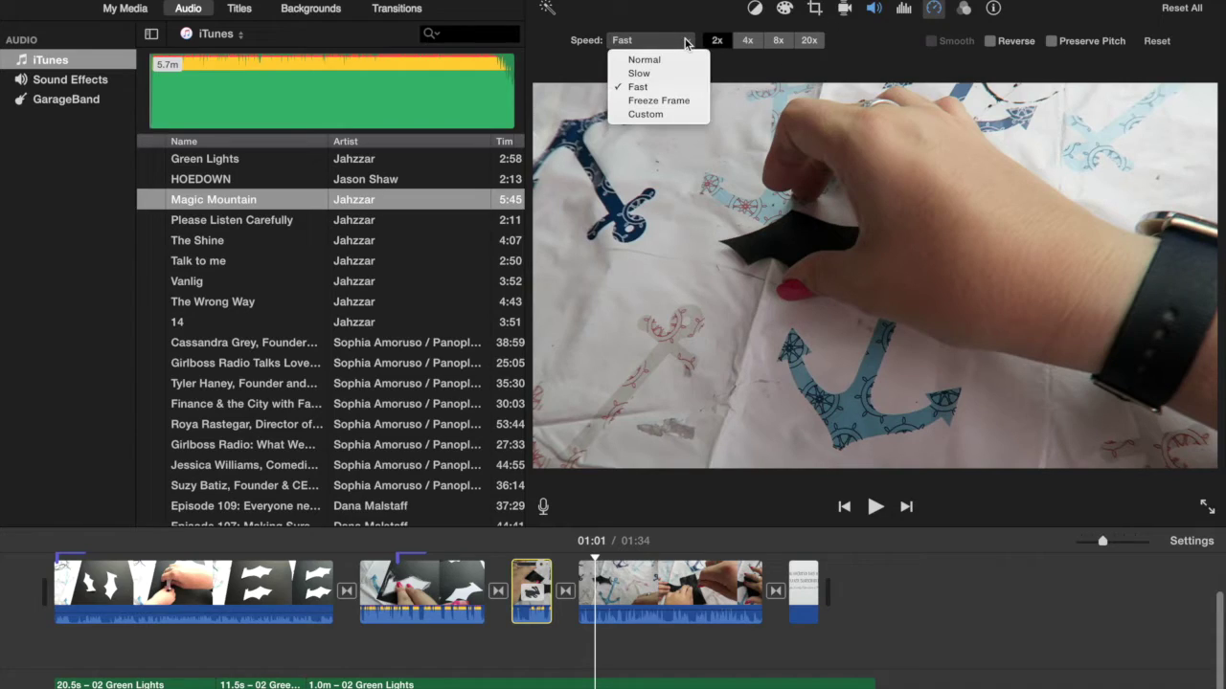
{"action": "left_click", "coordinate": [679, 114]}
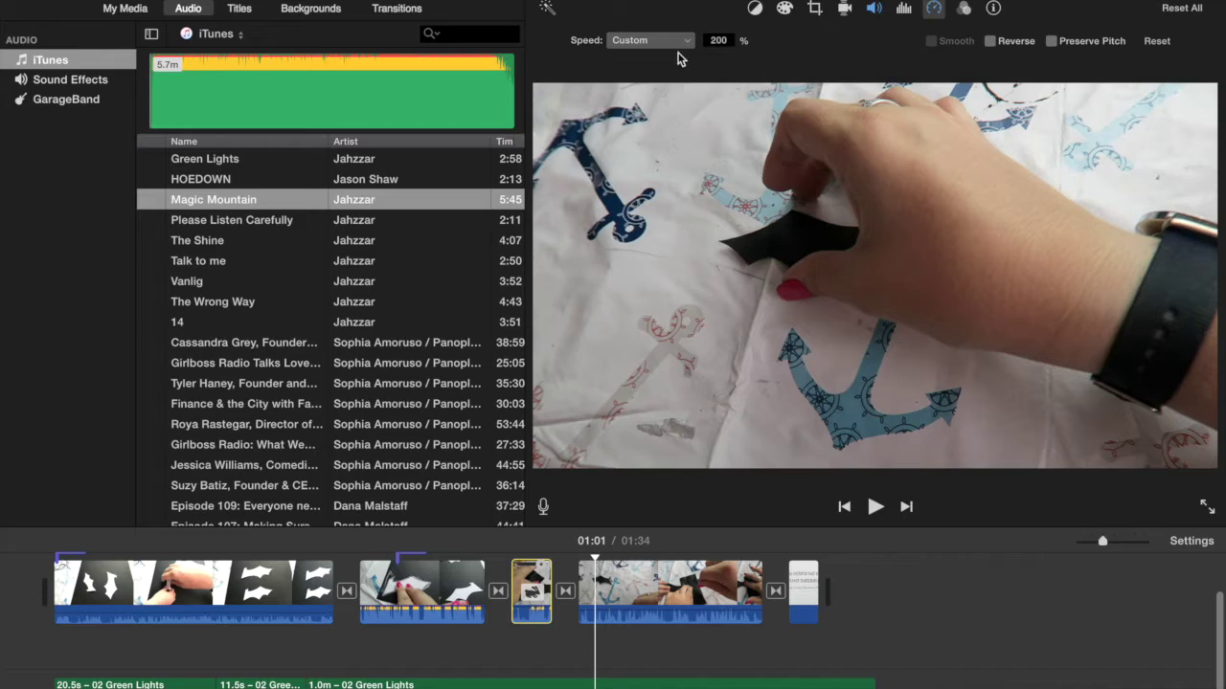
{"action": "left_click", "coordinate": [708, 40]}
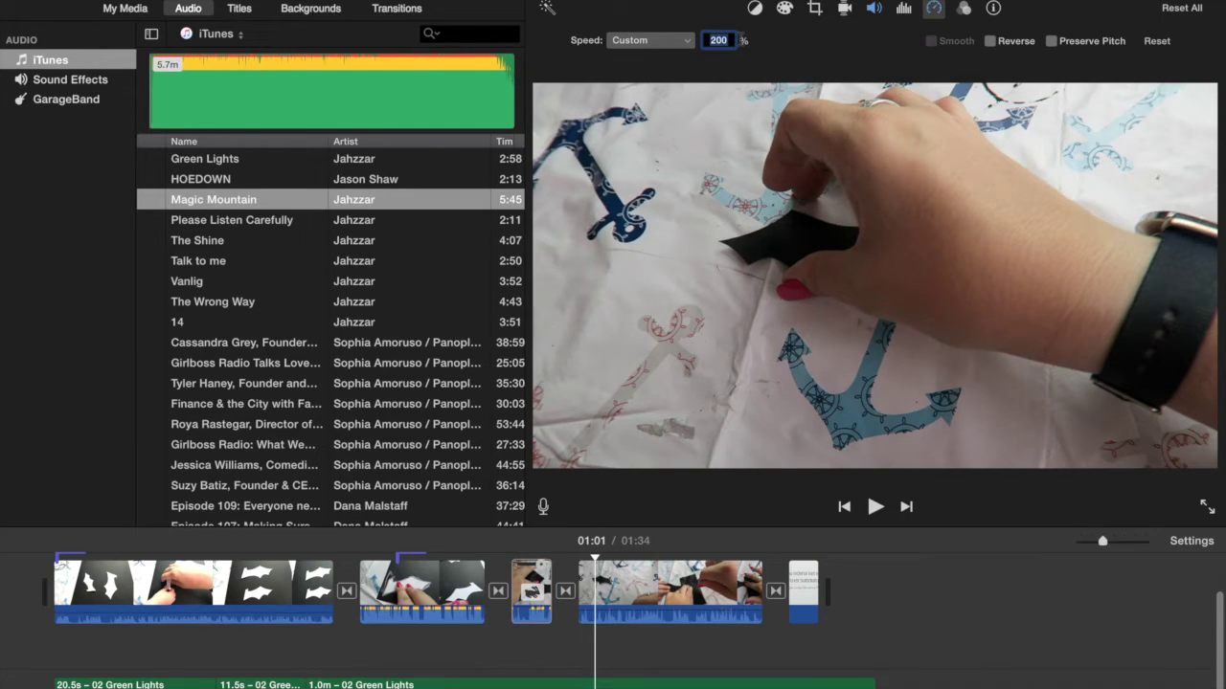
{"action": "type", "text": "130"}
{"action": "double_click", "coordinate": [723, 40]}
{"action": "key", "text": "BackSpace"}
{"action": "type", "text": "130"}
{"action": "key", "text": "Return"}
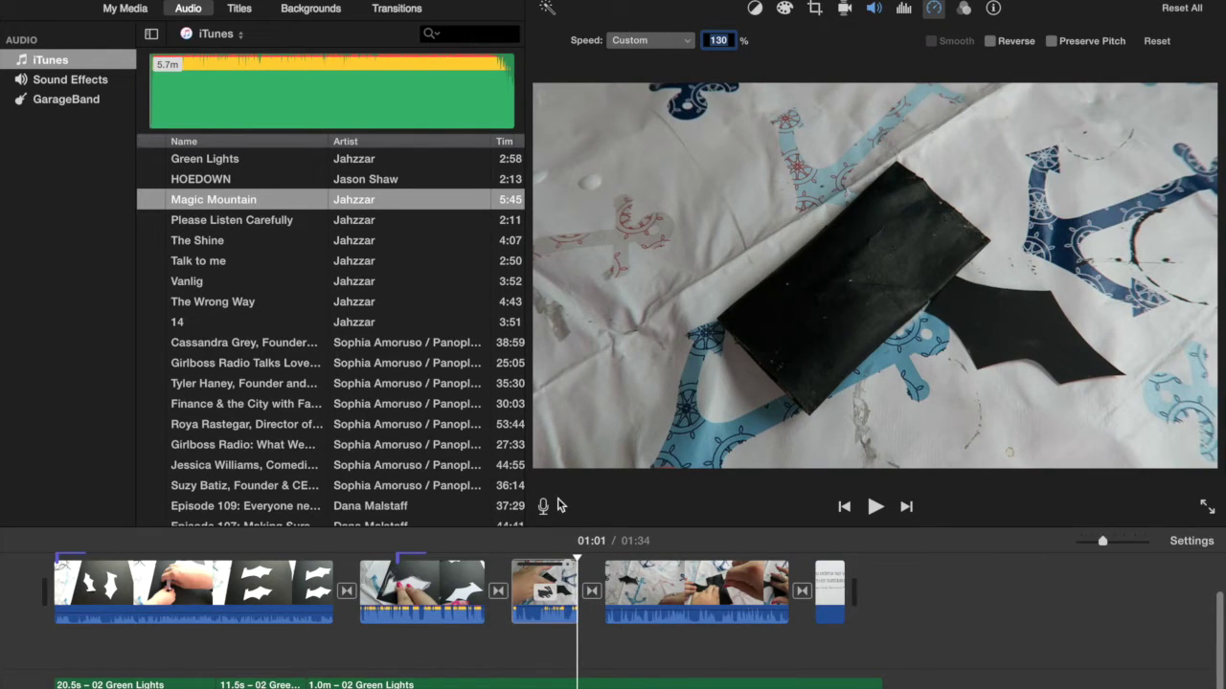
{"action": "left_click", "coordinate": [552, 583]}
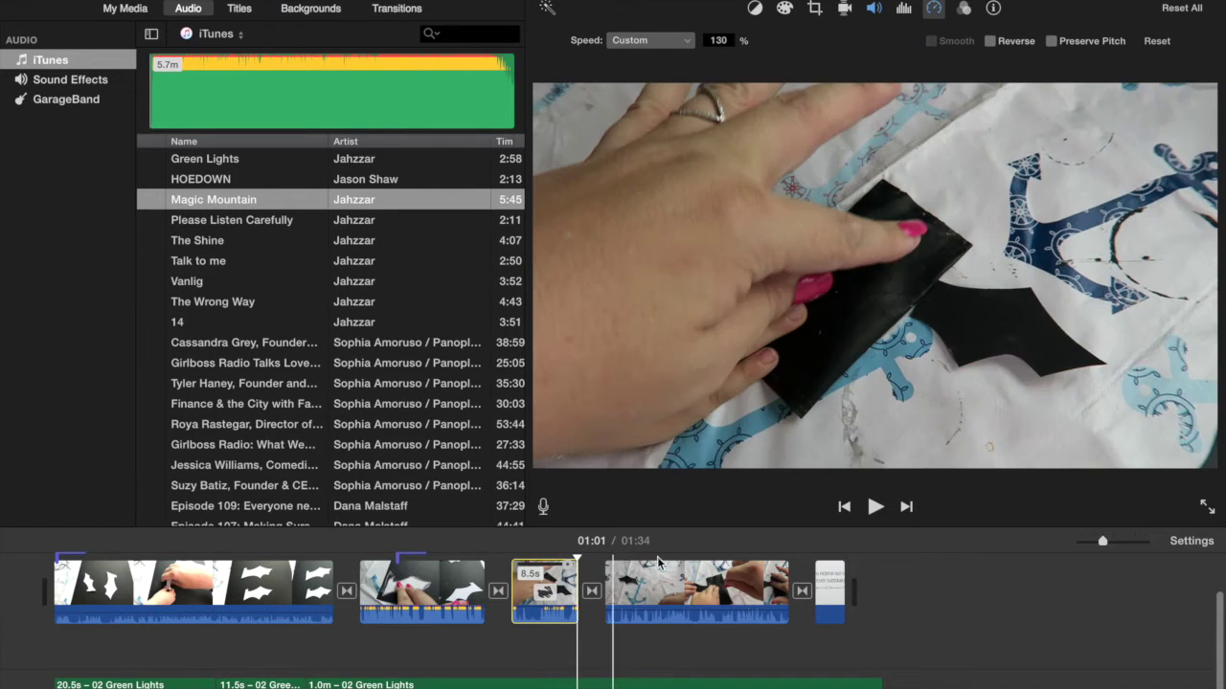
{"action": "left_click", "coordinate": [952, 589]}
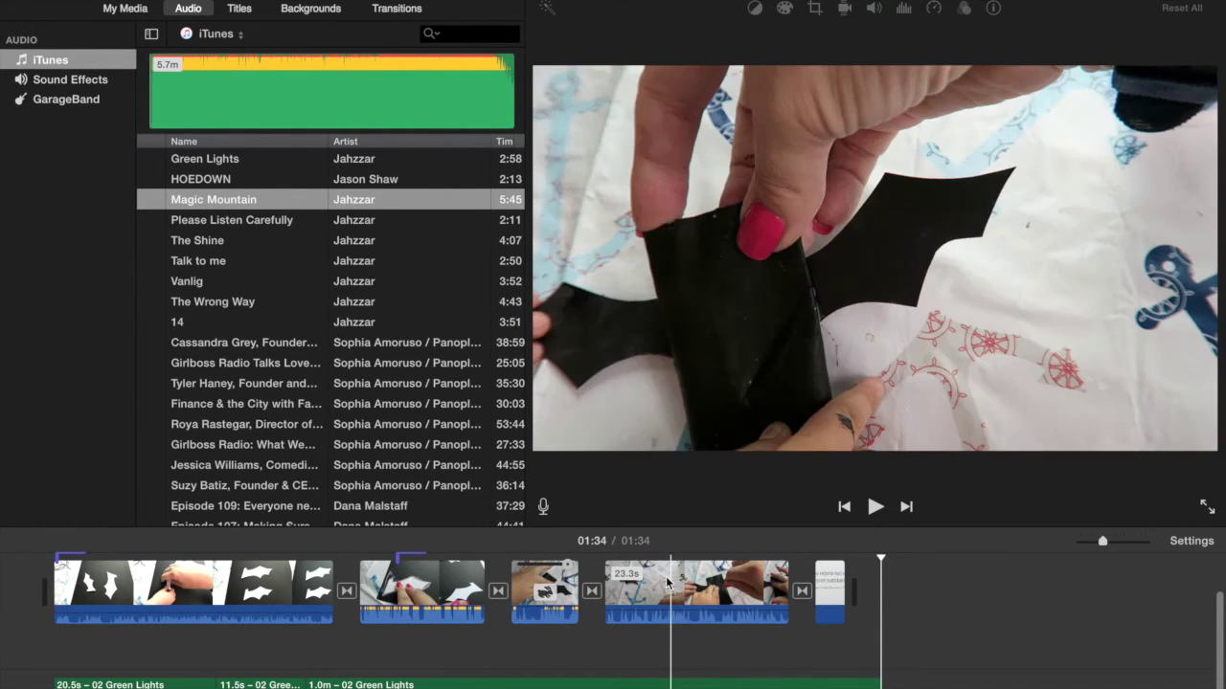
Insert a freeze frame in the fourth video clip at about 01:12 and play the movie on to about 01:18
{"action": "left_click", "coordinate": [666, 582]}
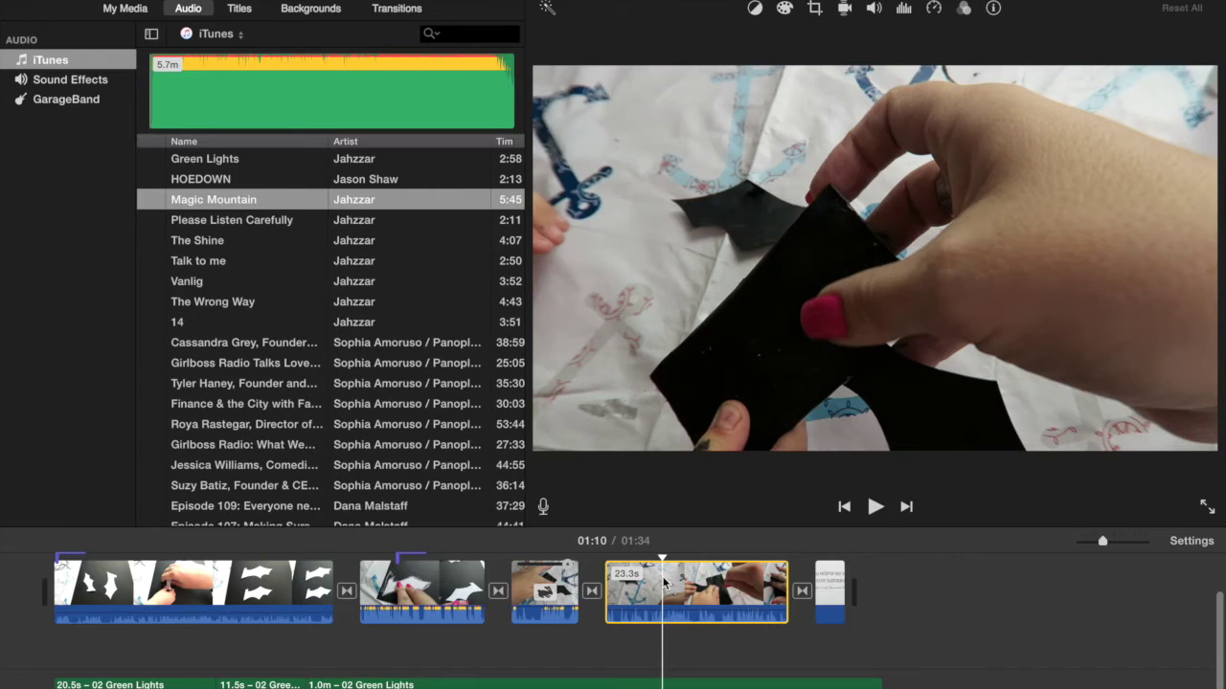
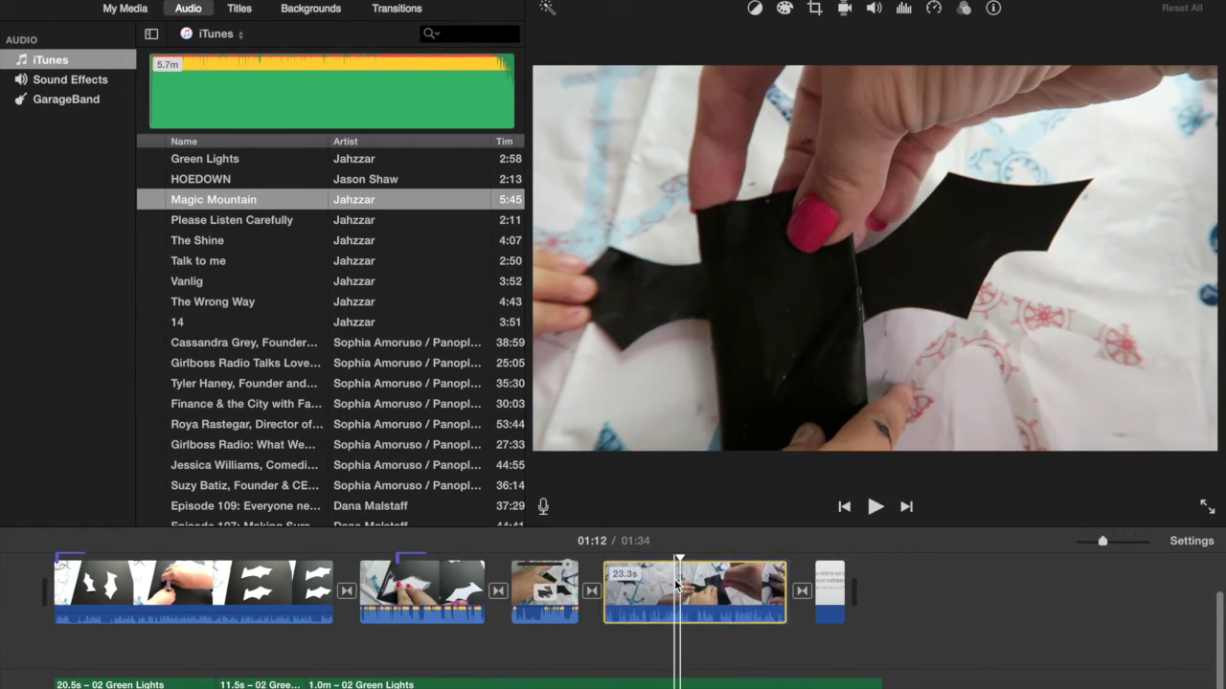
{"action": "key", "text": "Escape"}
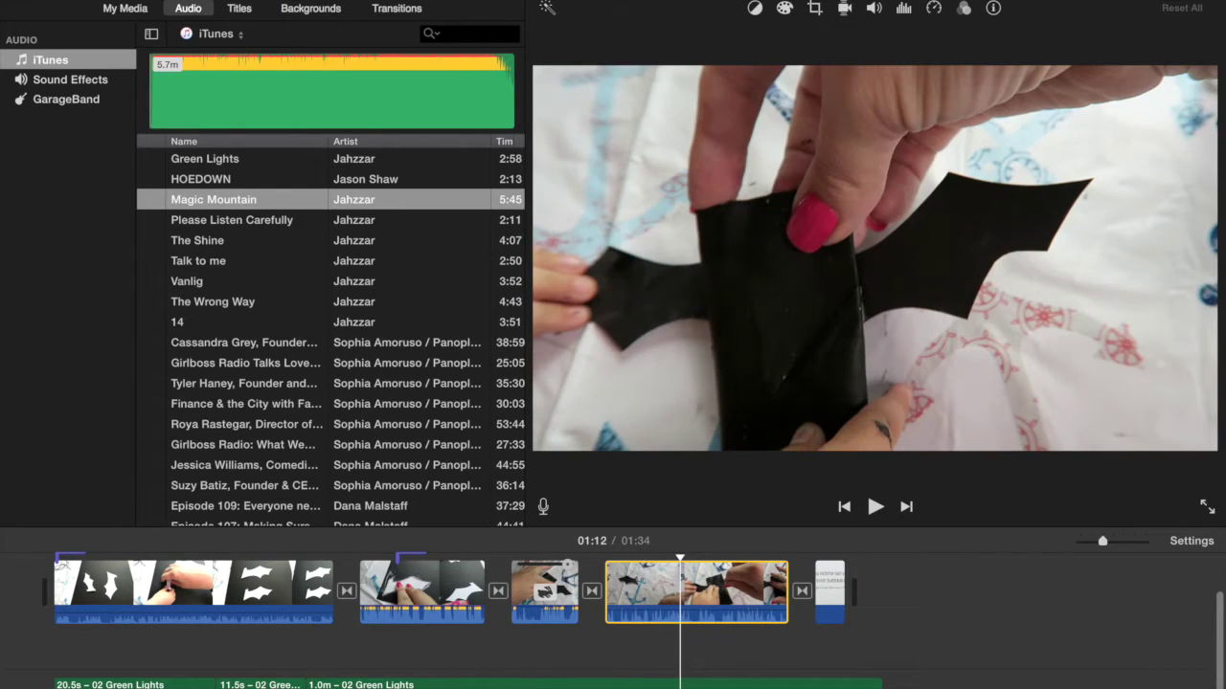
{"action": "left_click", "coordinate": [934, 10]}
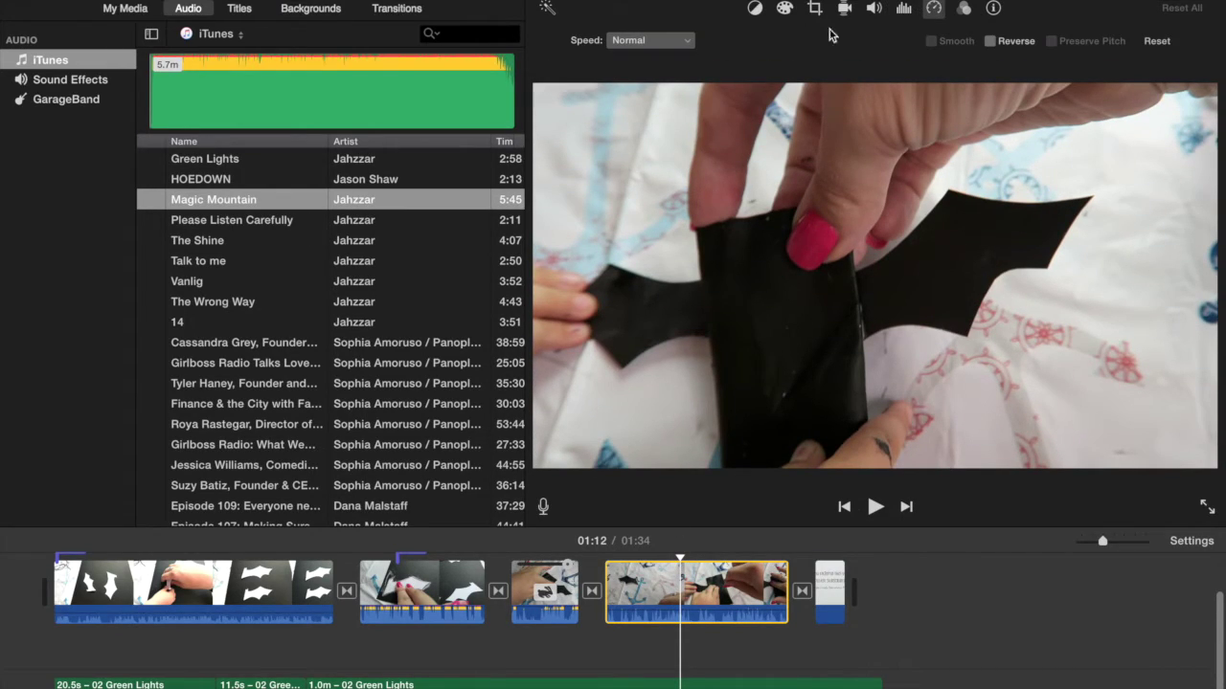
{"action": "left_click", "coordinate": [672, 46]}
{"action": "left_click", "coordinate": [674, 101]}
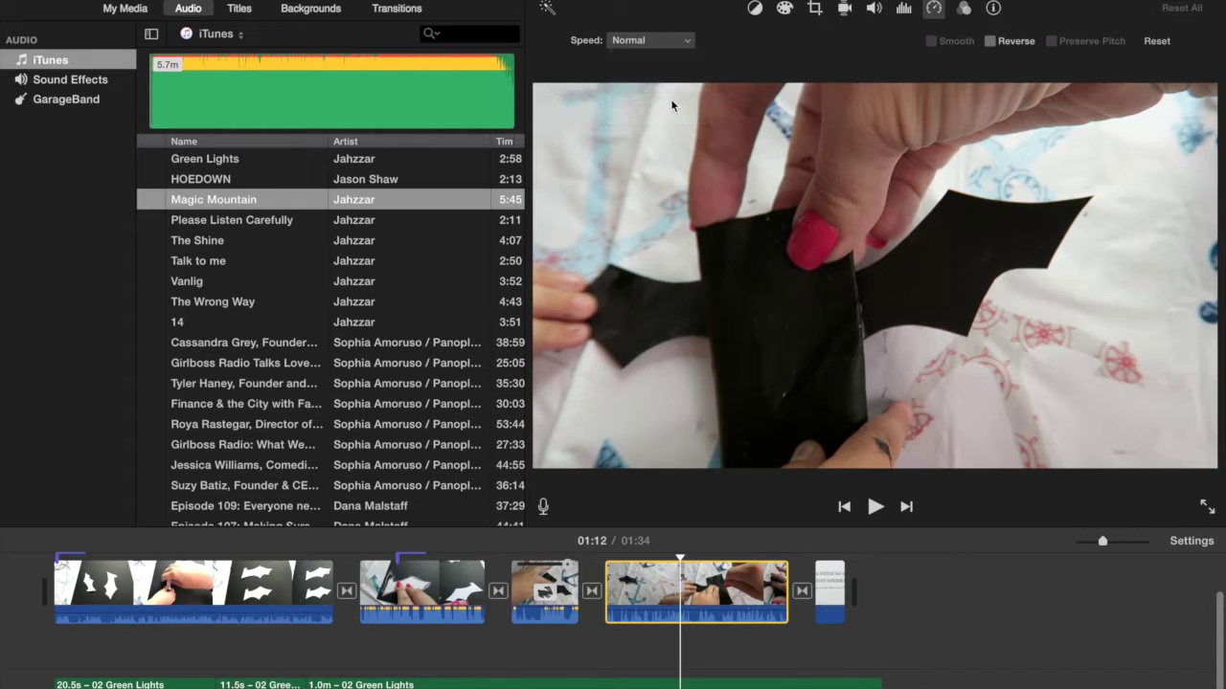
{"action": "left_click", "coordinate": [670, 569]}
{"action": "left_click", "coordinate": [655, 574]}
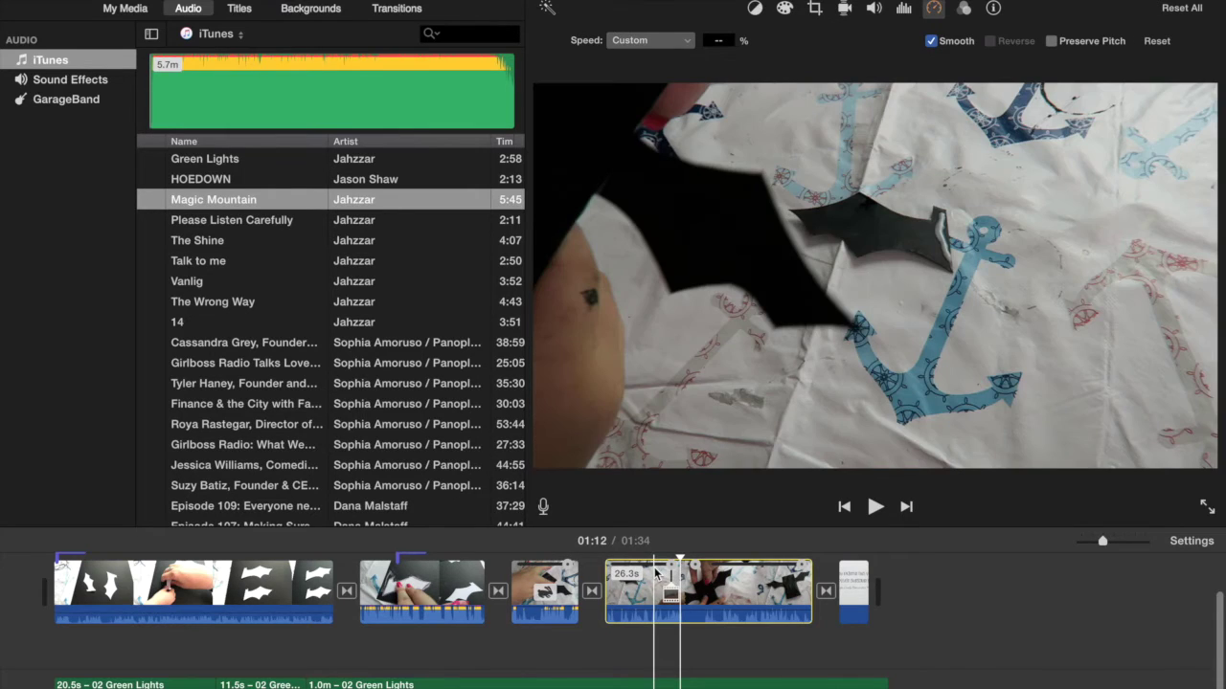
{"action": "left_click", "coordinate": [873, 507]}
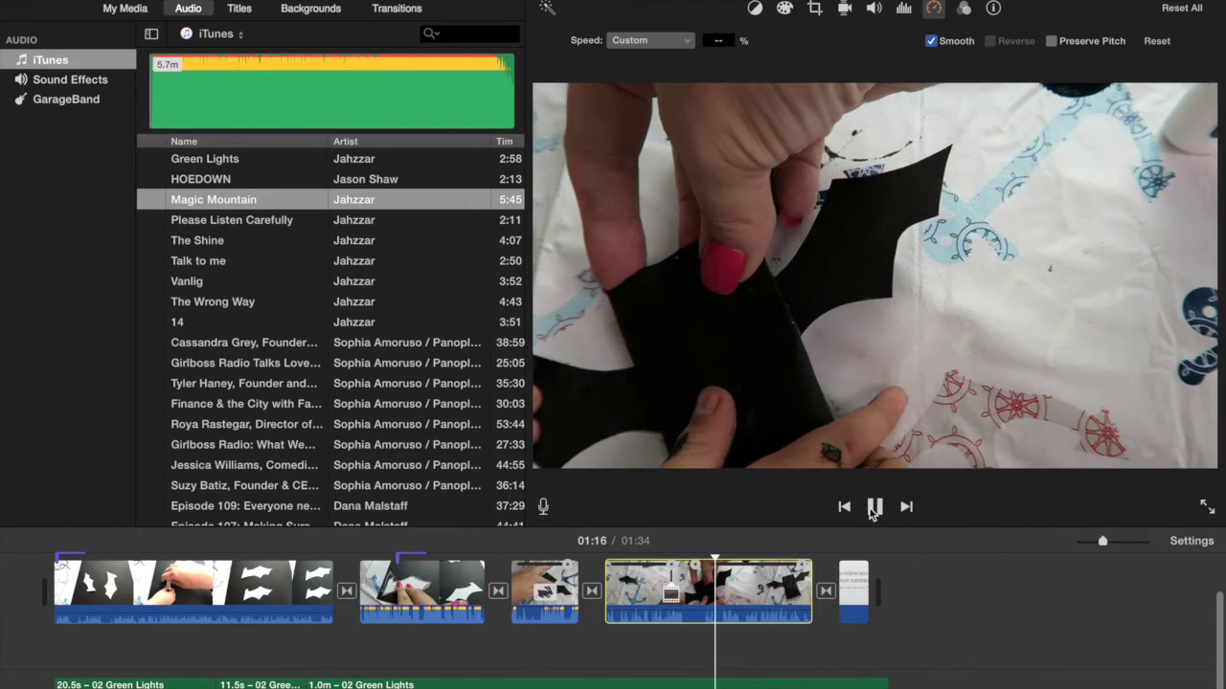
{"action": "left_click", "coordinate": [875, 509]}
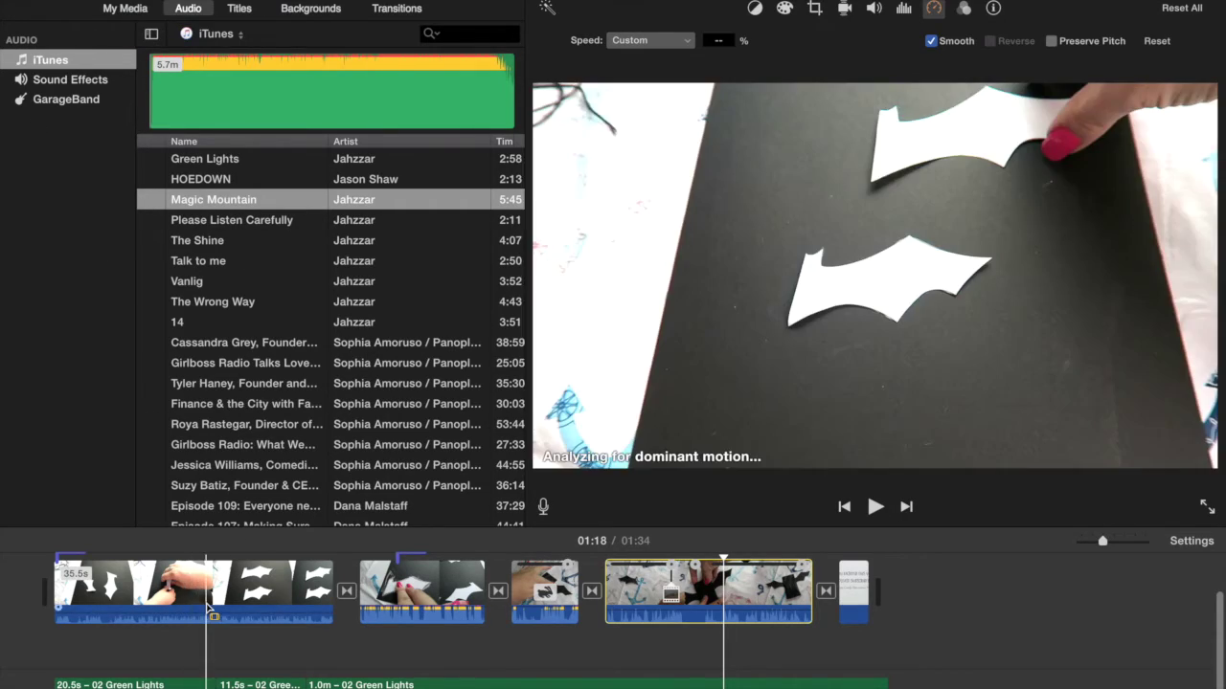
{"action": "left_click", "coordinate": [205, 603]}
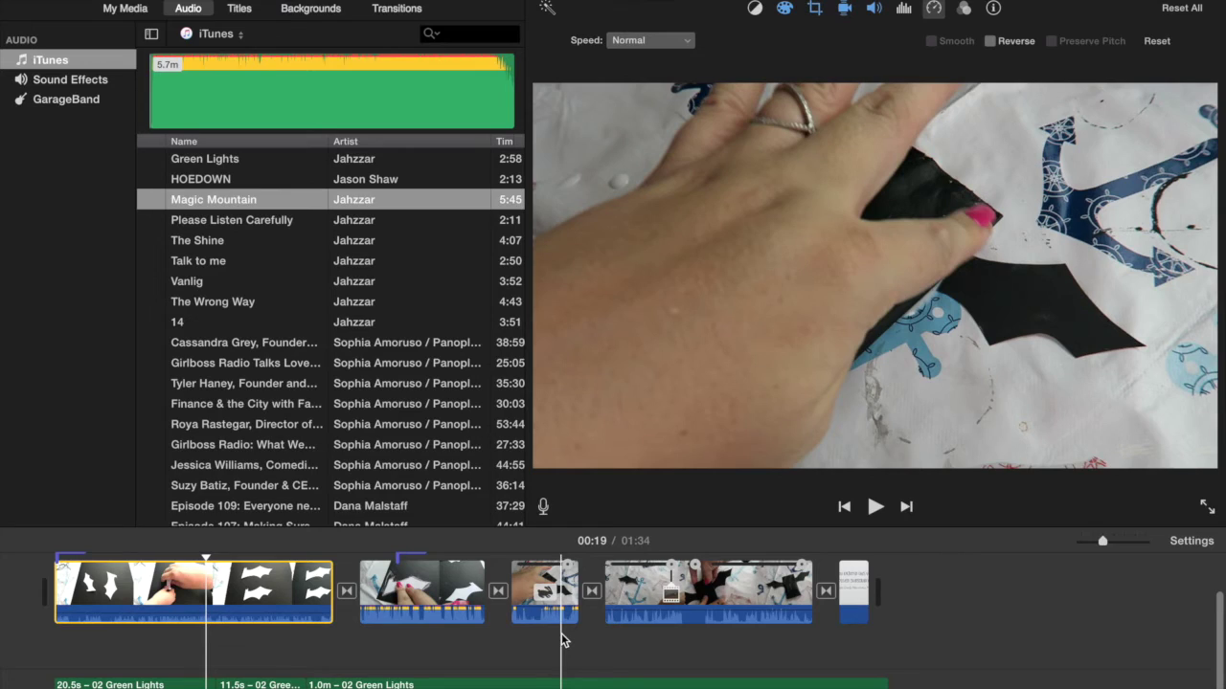
{"action": "left_click", "coordinate": [561, 633]}
{"action": "left_click", "coordinate": [562, 684]}
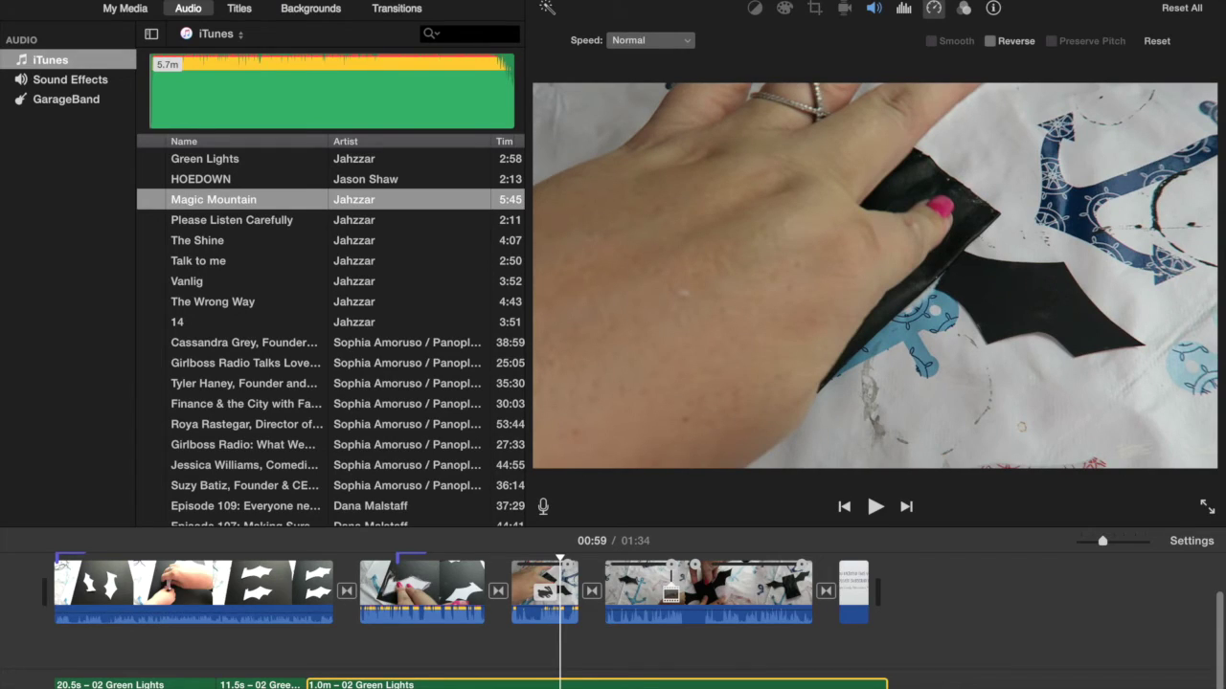
Start sharing the movie as a file and shorten its description to "Sample vid"
{"action": "left_click", "coordinate": [1209, 4]}
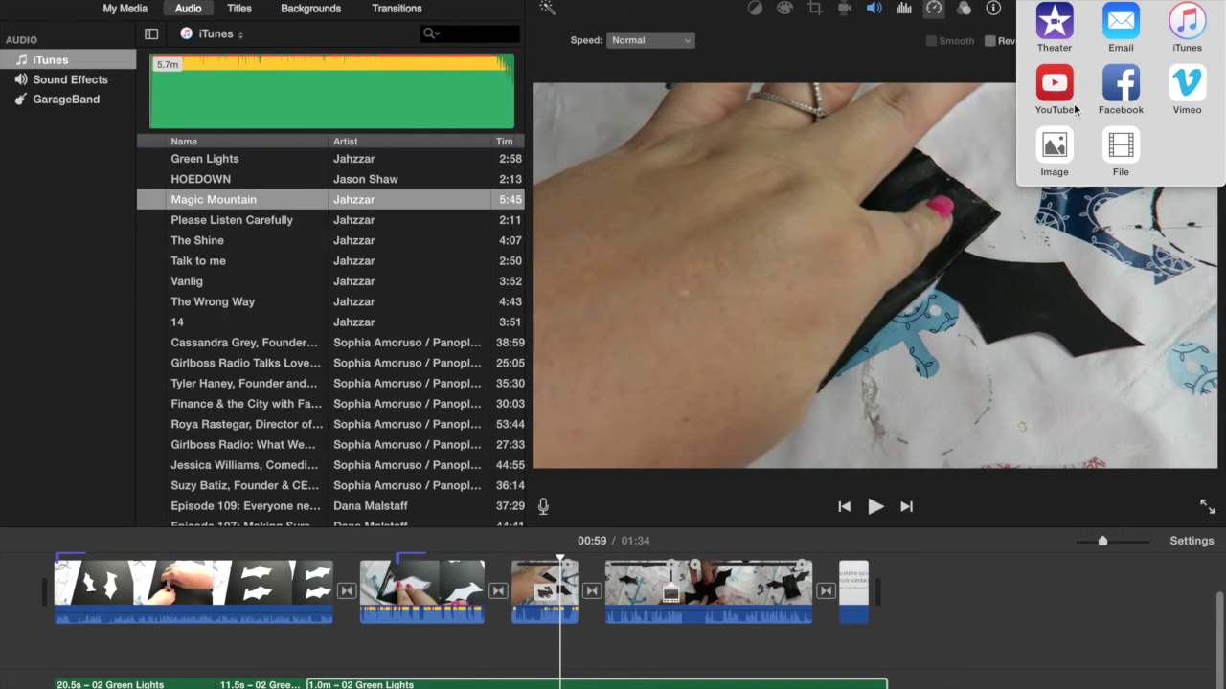
{"action": "left_click", "coordinate": [1122, 155]}
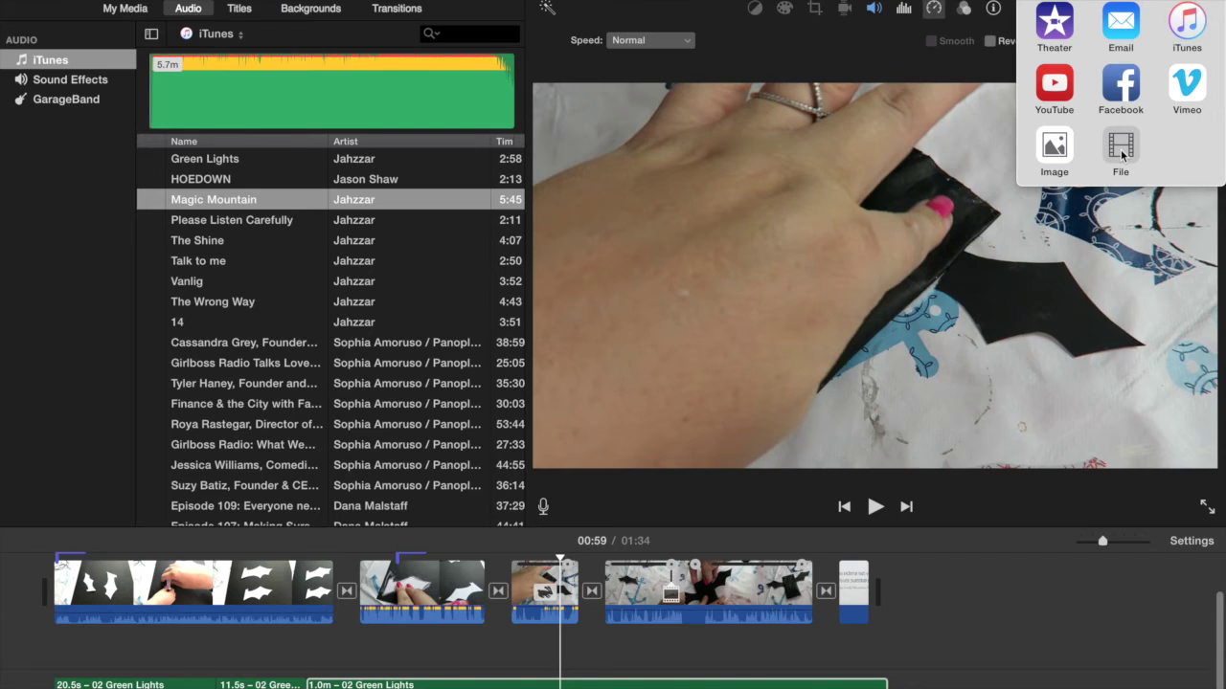
{"action": "left_click", "coordinate": [1122, 153]}
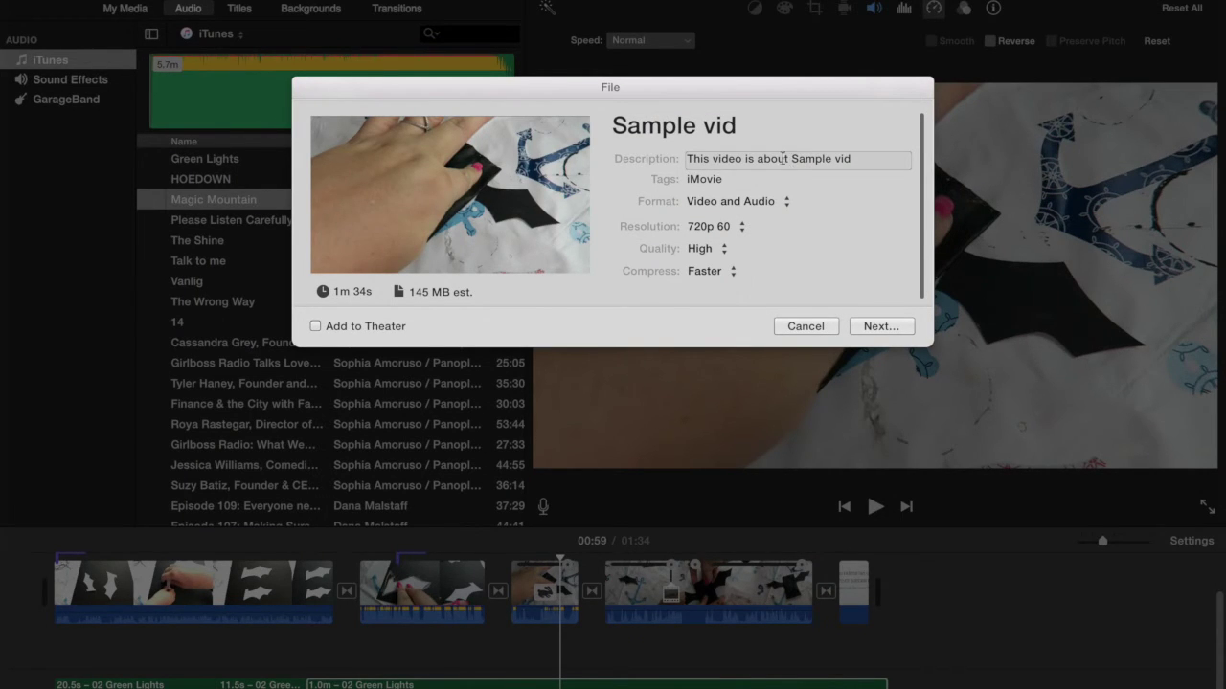
{"action": "triple_click", "coordinate": [688, 154]}
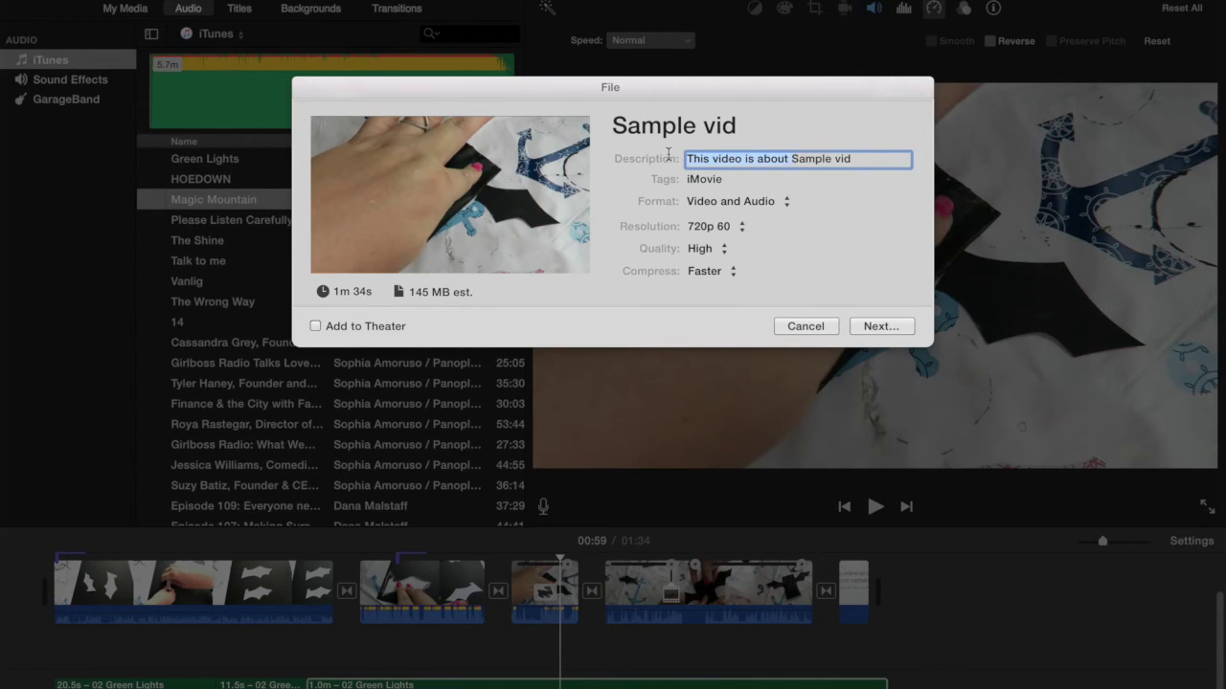
{"action": "type", "text": "Sample vid"}
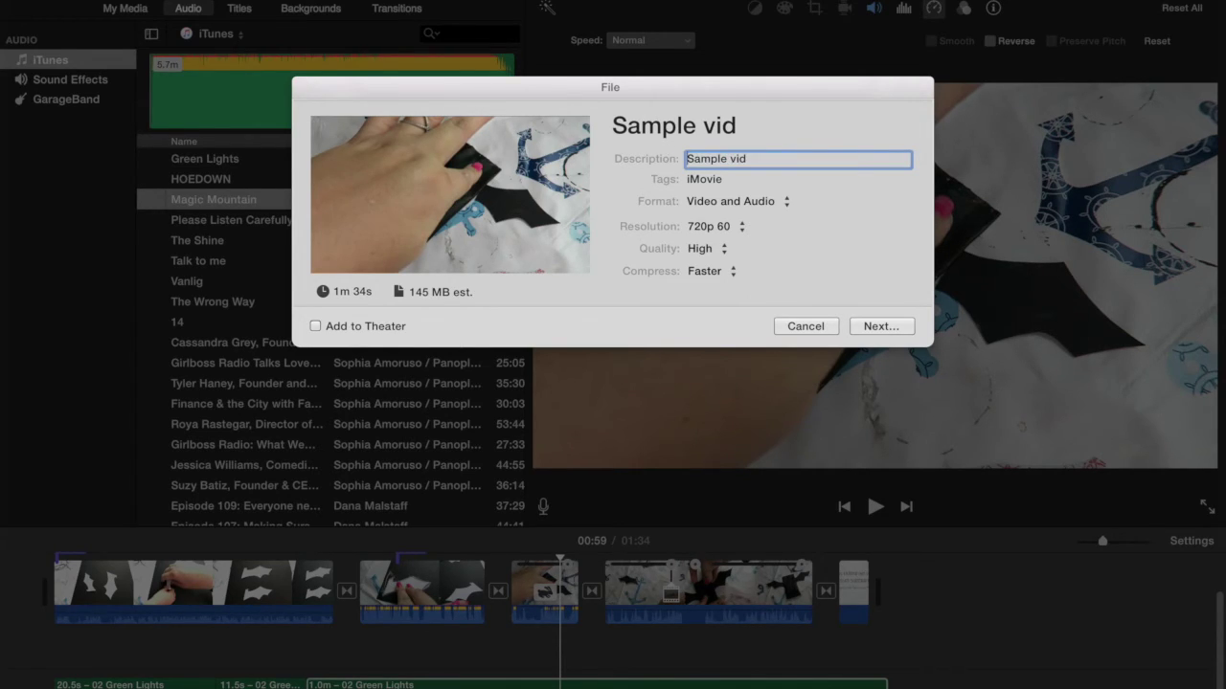
Keep the quality at High, set compression to Better Quality, and save the exported file as "Sample vid" on the Desktop
{"action": "left_click", "coordinate": [719, 251]}
{"action": "left_click", "coordinate": [719, 251]}
{"action": "left_click", "coordinate": [720, 269]}
{"action": "left_click", "coordinate": [725, 290]}
{"action": "left_click", "coordinate": [871, 326]}
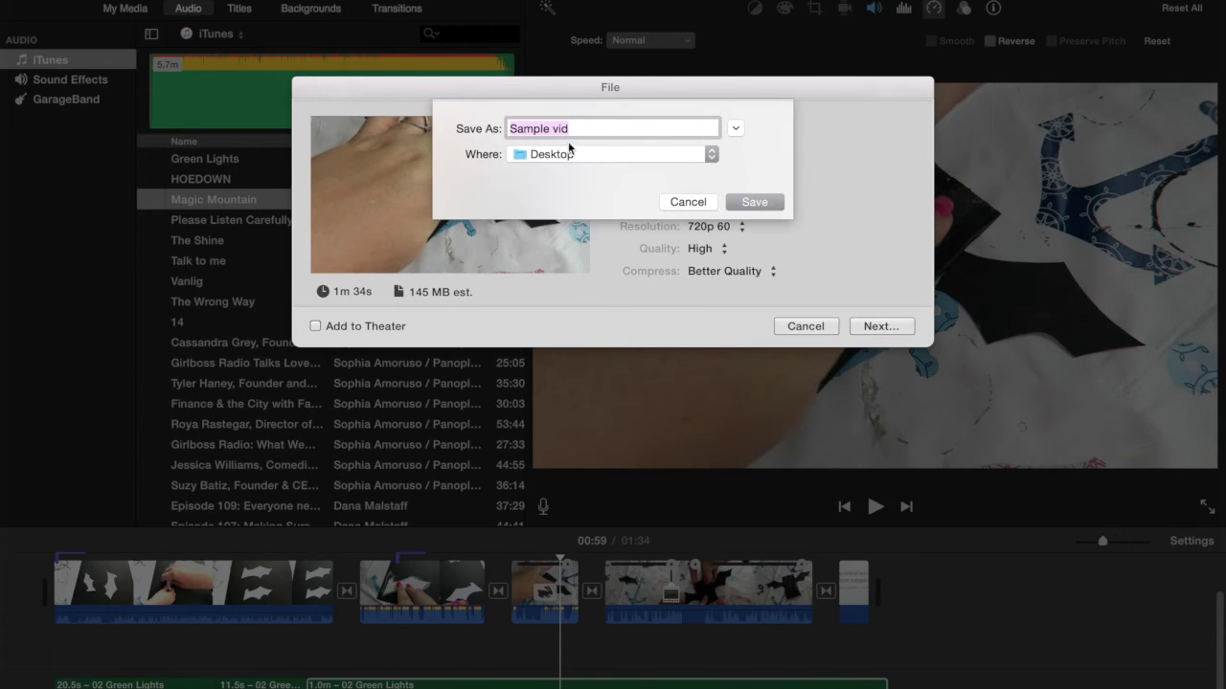
{"action": "left_click", "coordinate": [756, 199]}
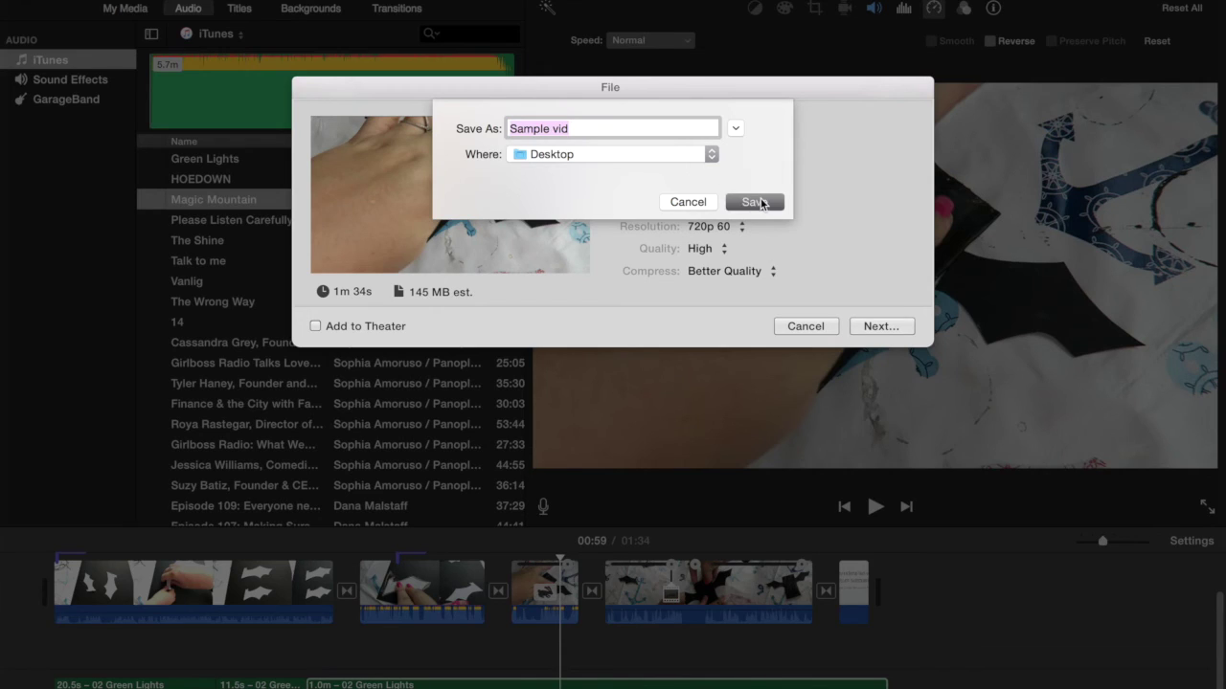